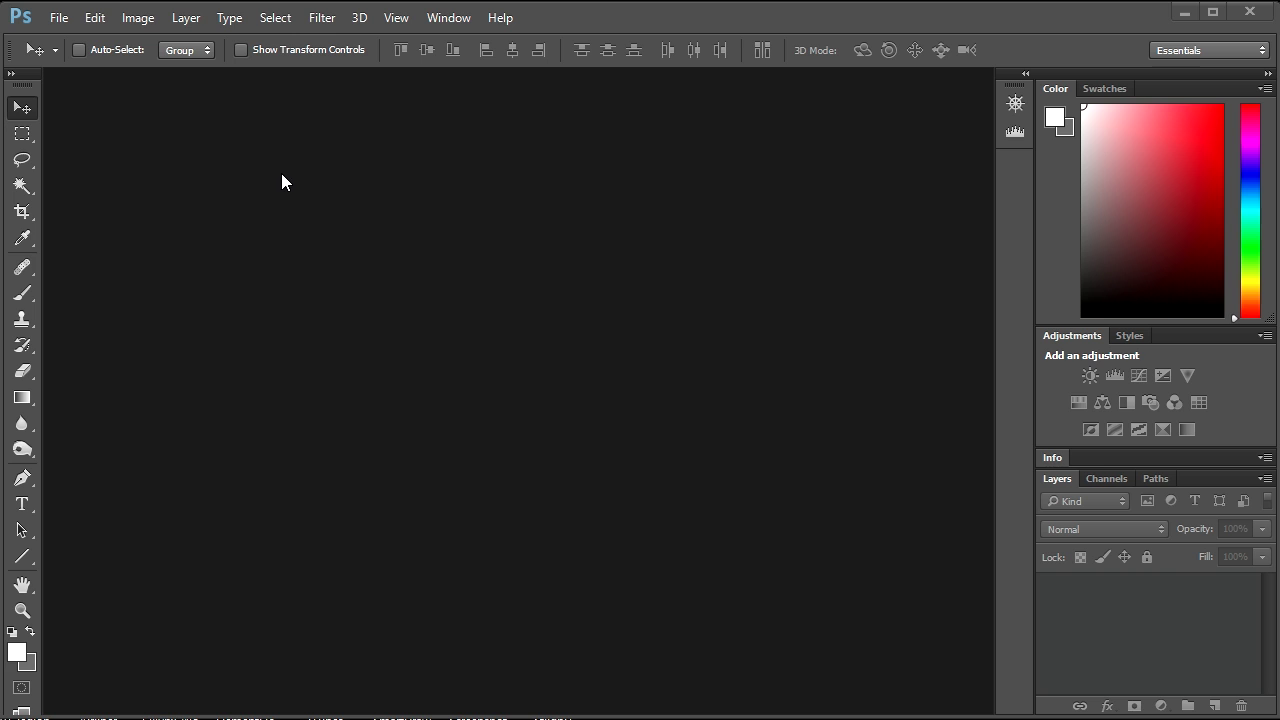
Open IMG_0426, IMG_9161 and IMG_9188 together from the eclipse tutorial pictures folder.
left_click(56, 18)
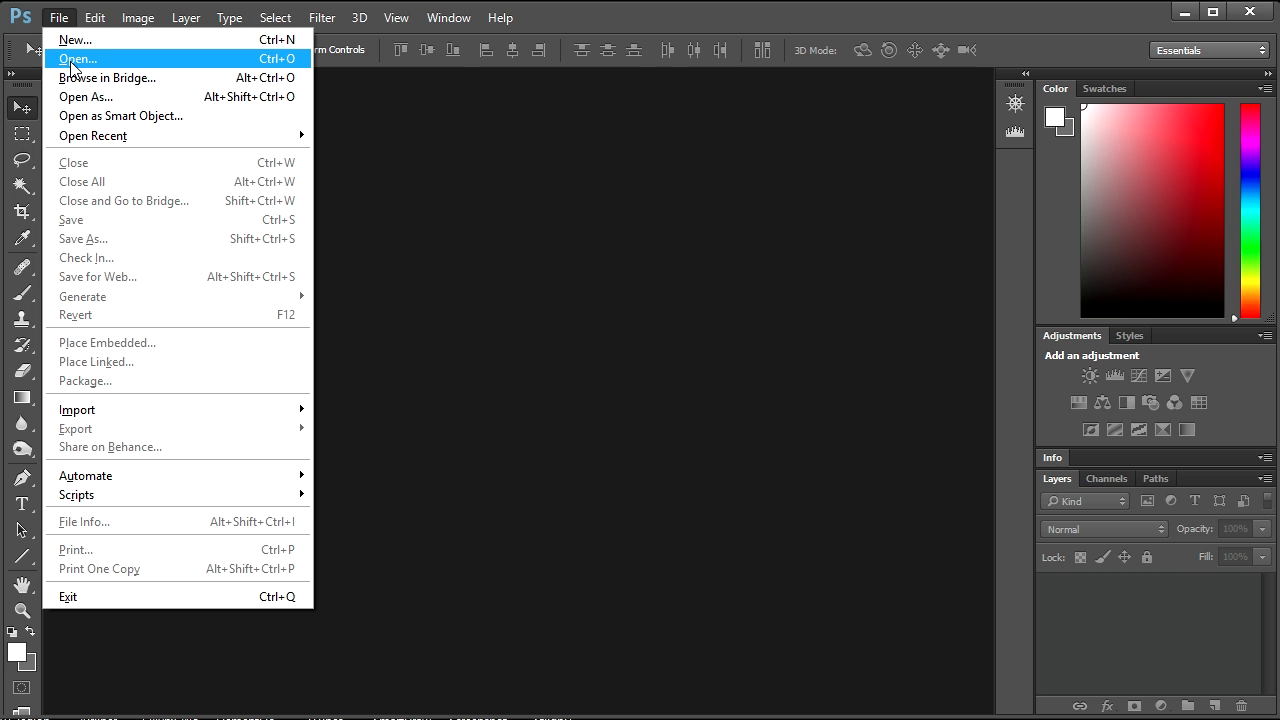
left_click(71, 65)
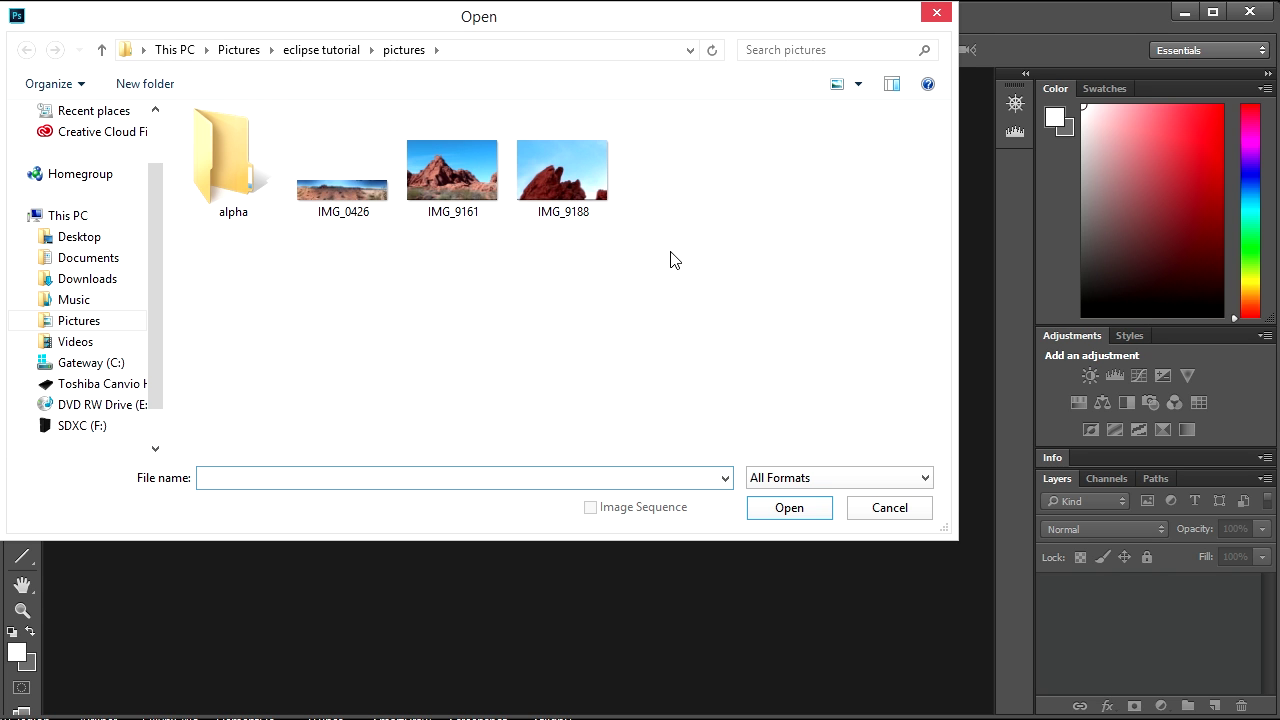
left_click_drag(672, 256, 344, 172)
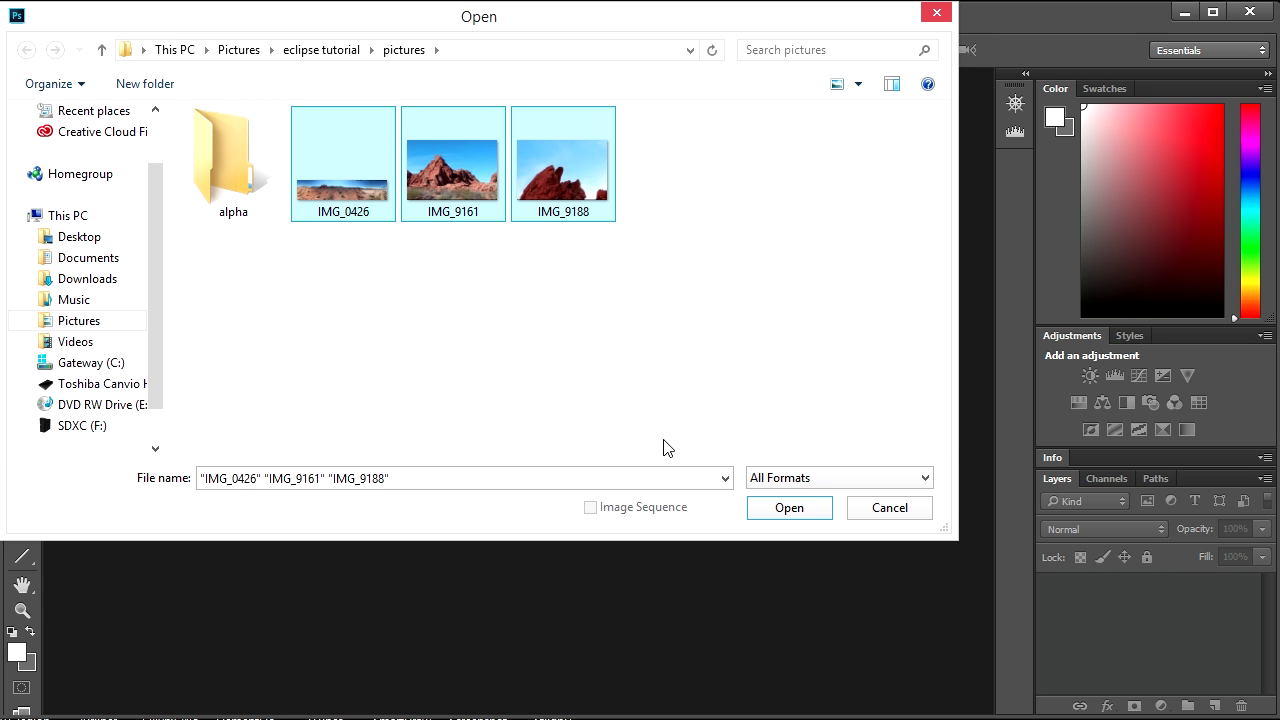
left_click(788, 508)
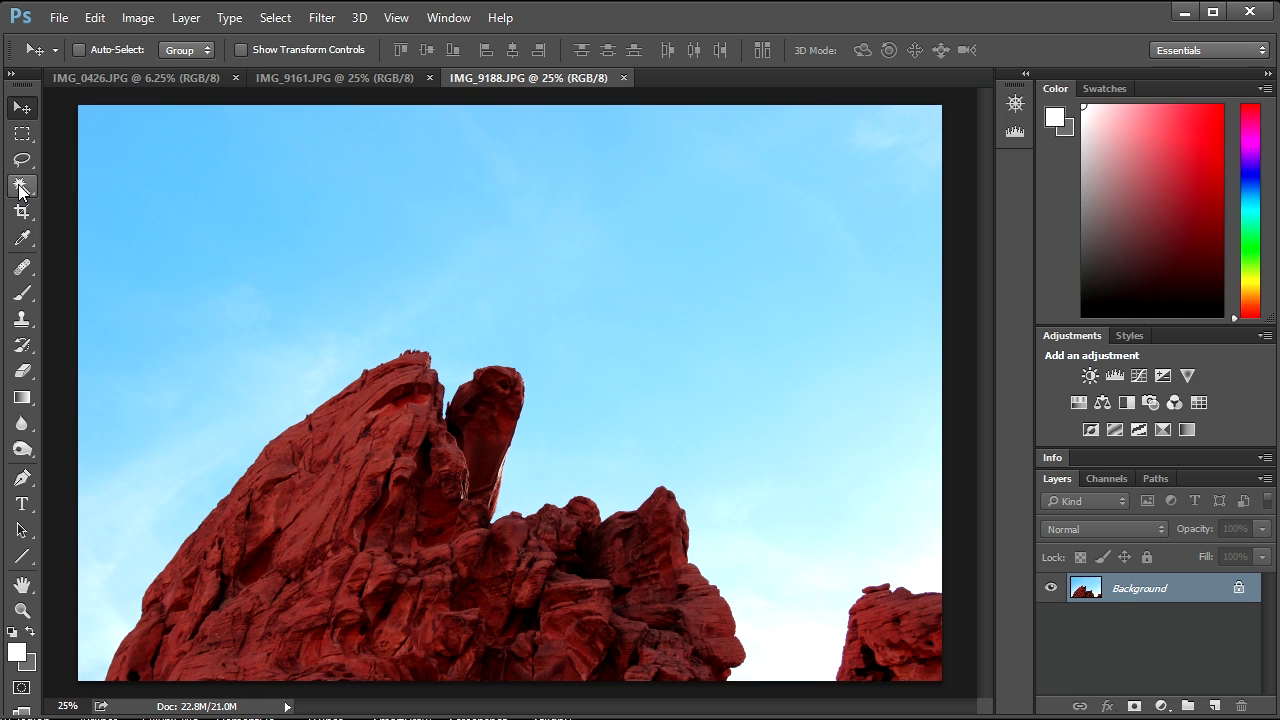
Magic Wand-select all blue sky patches in IMG_9188, unlock the Background into Layer 0, and delete them.
left_click(21, 188)
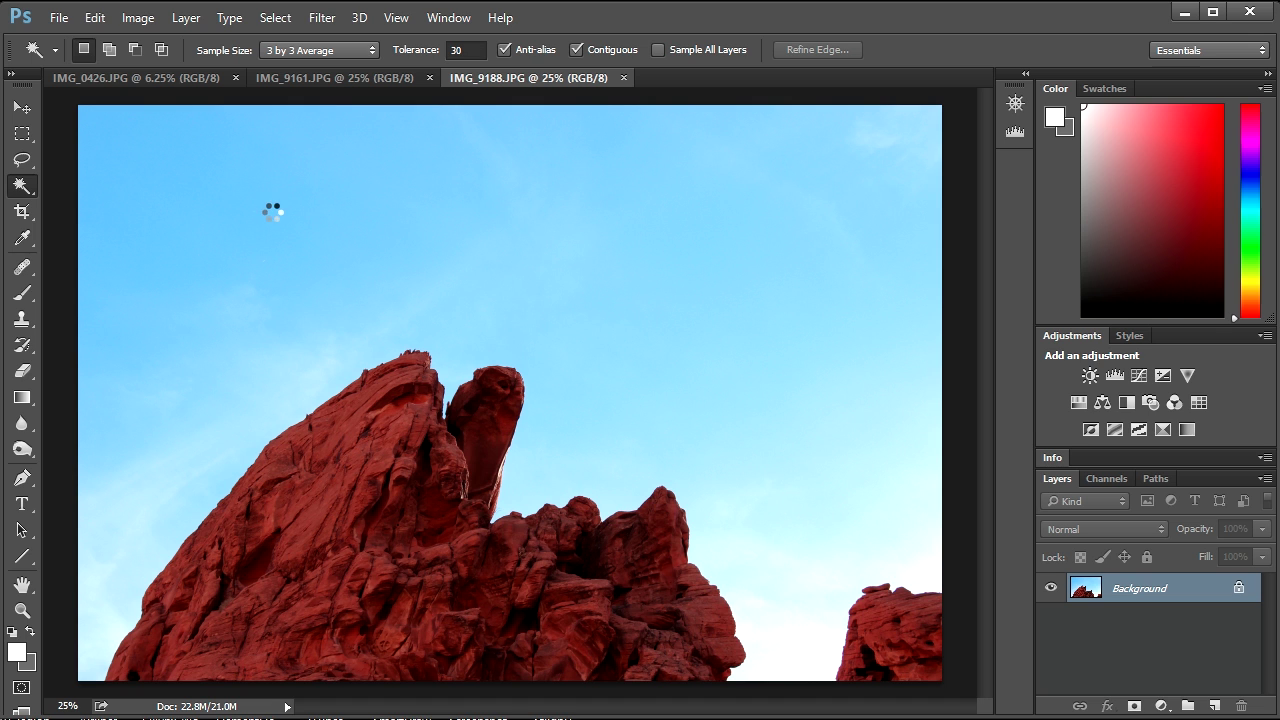
left_click(273, 213)
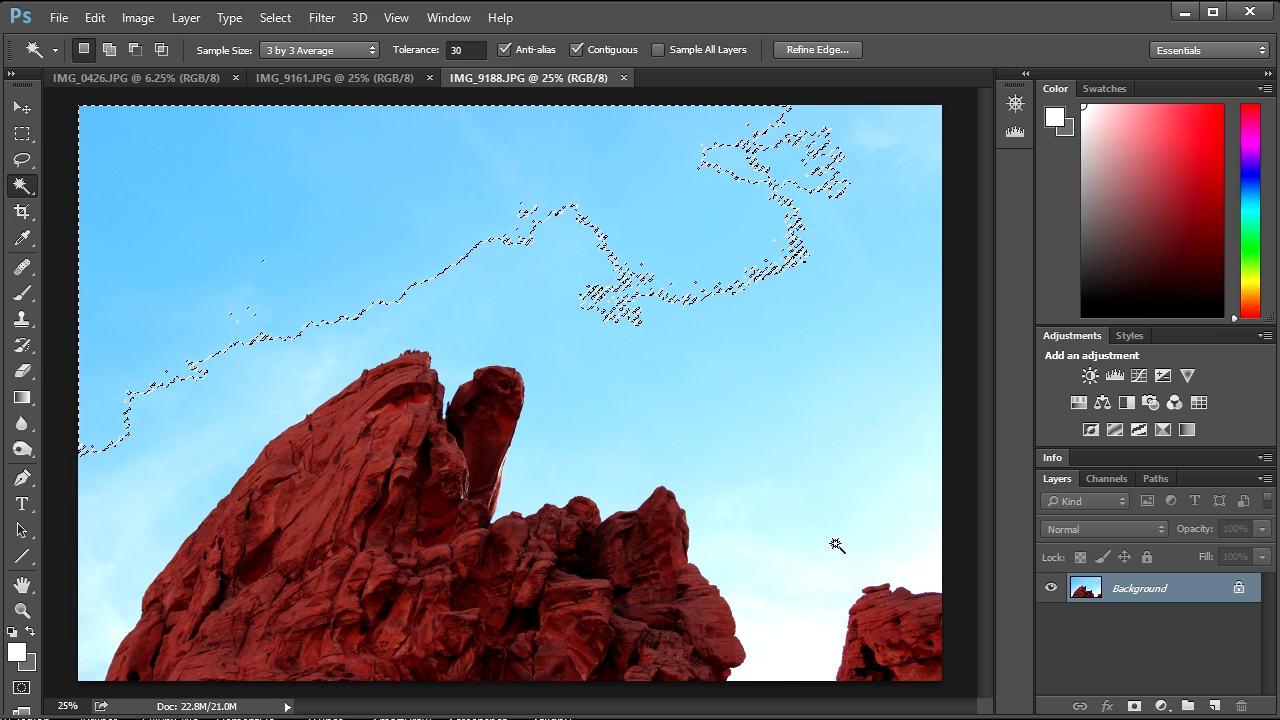
left_click(800, 382, "shift")
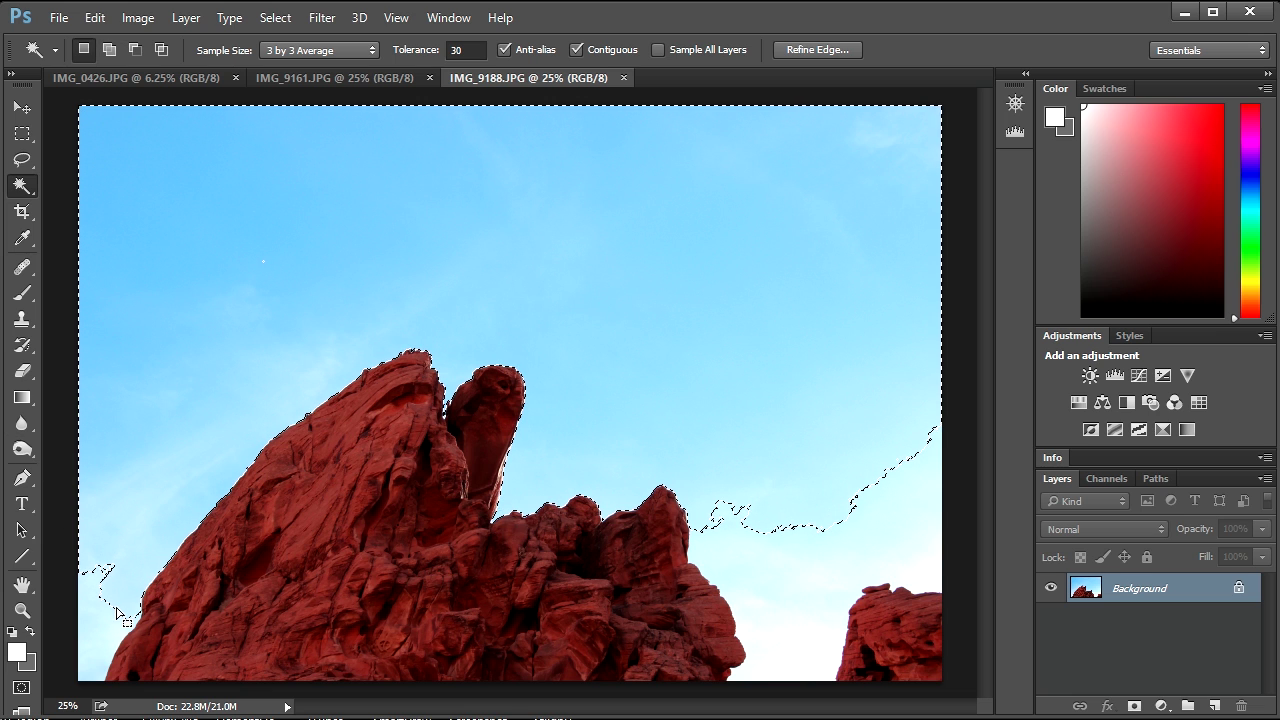
left_click(800, 598, "shift")
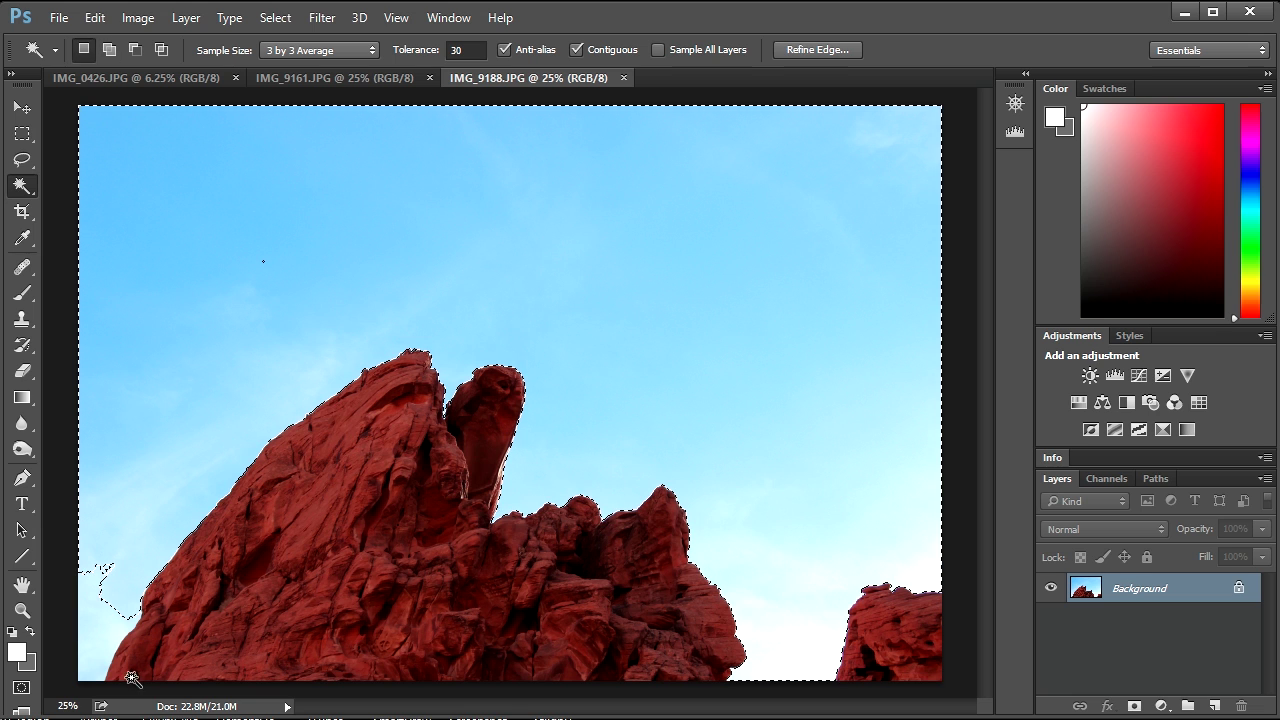
left_click(102, 633, "shift")
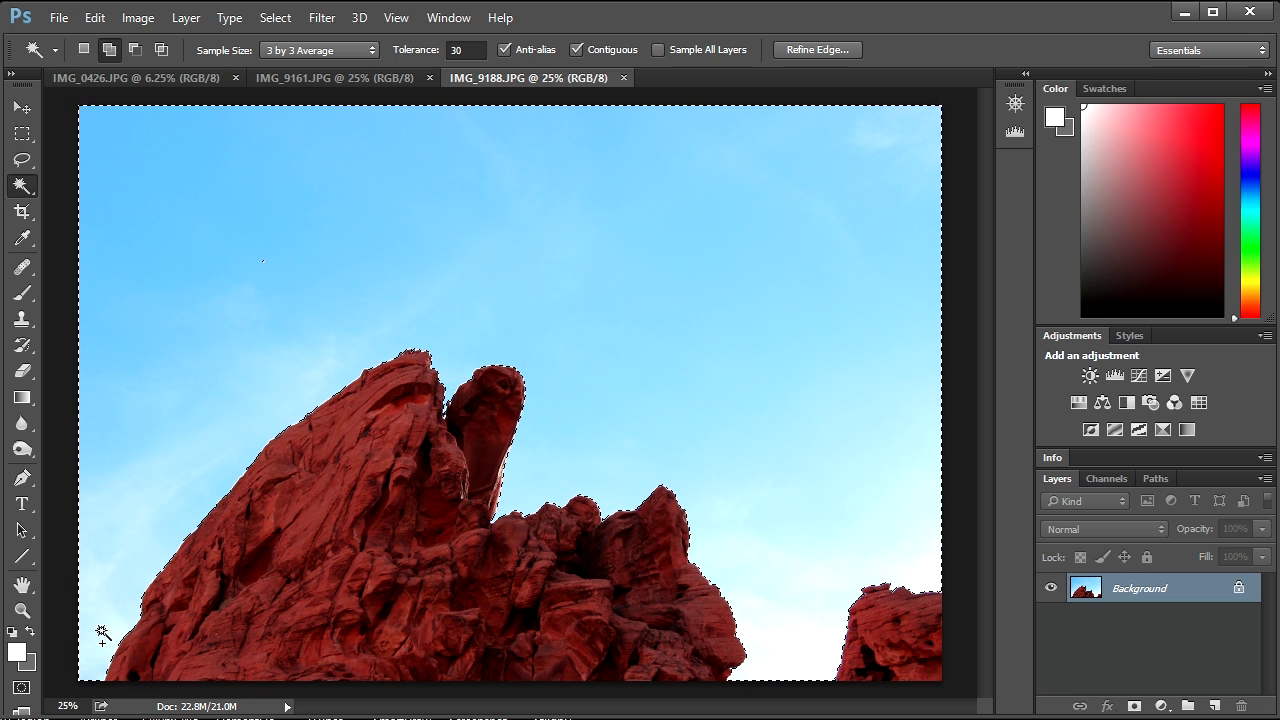
left_click(1239, 591)
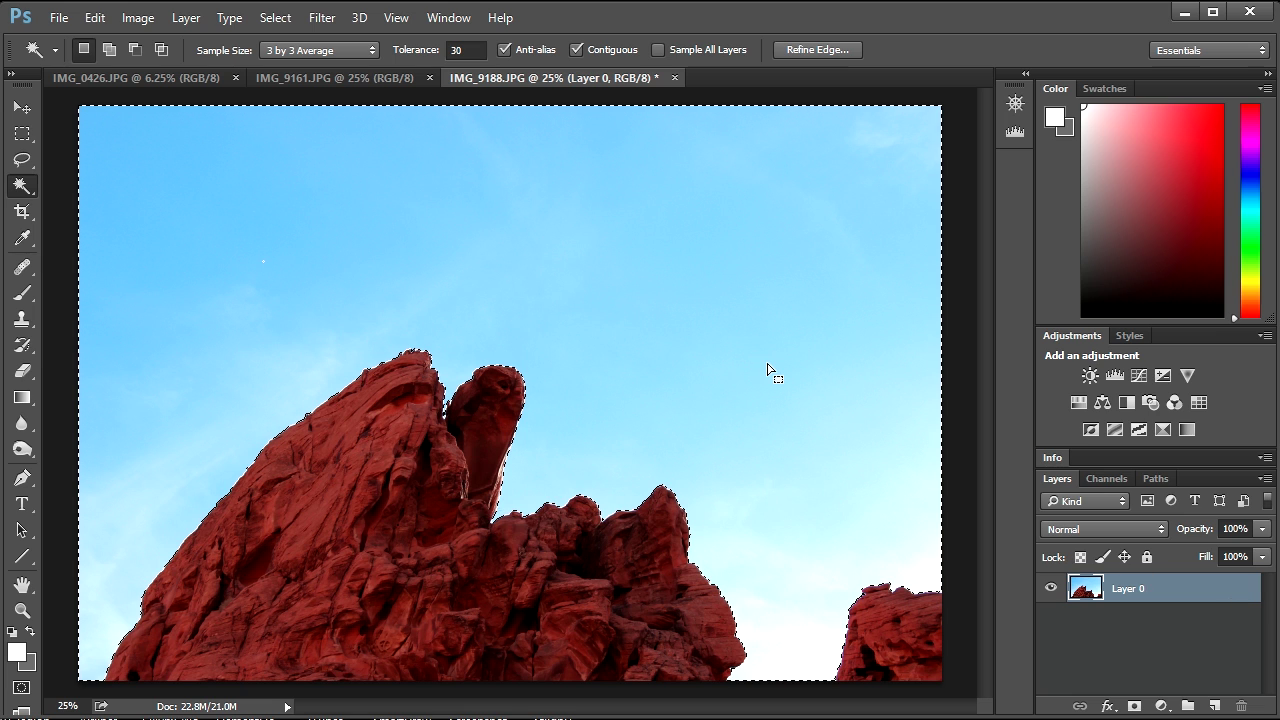
key("Delete")
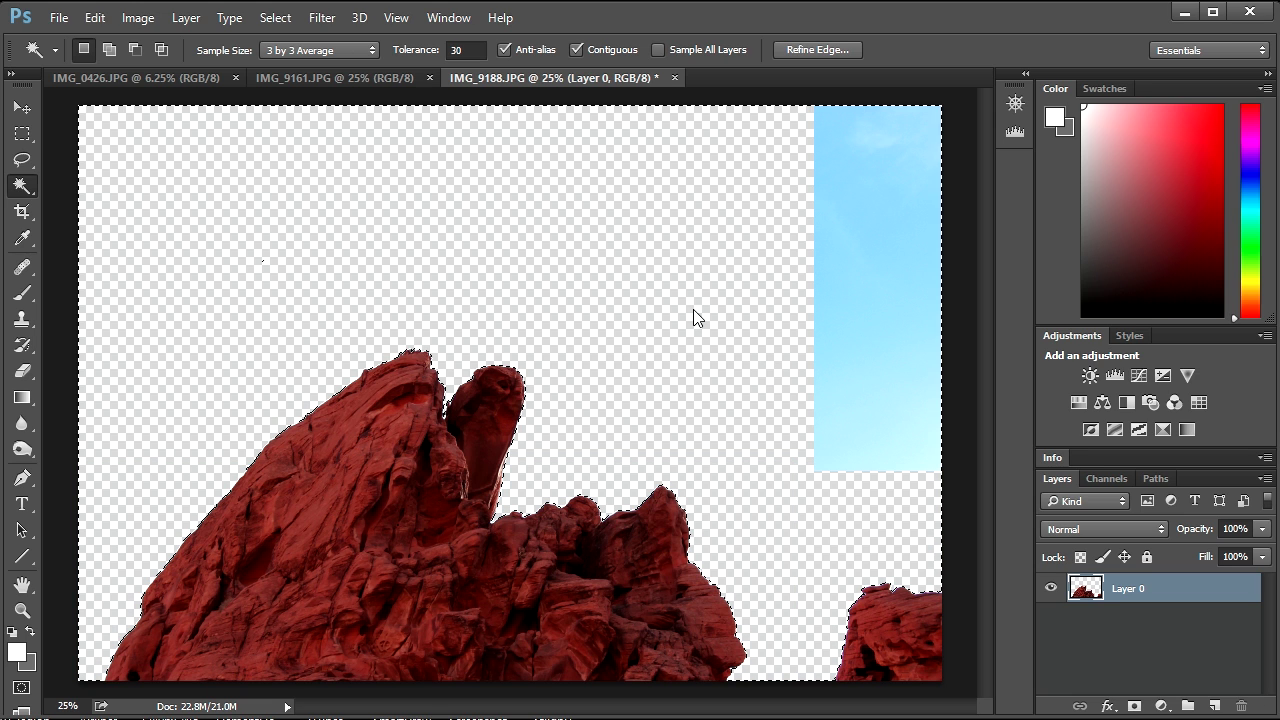
In IMG_9161, set Magic Wand tolerance to 100 and select the sky plus the right-side patch.
left_click(364, 80)
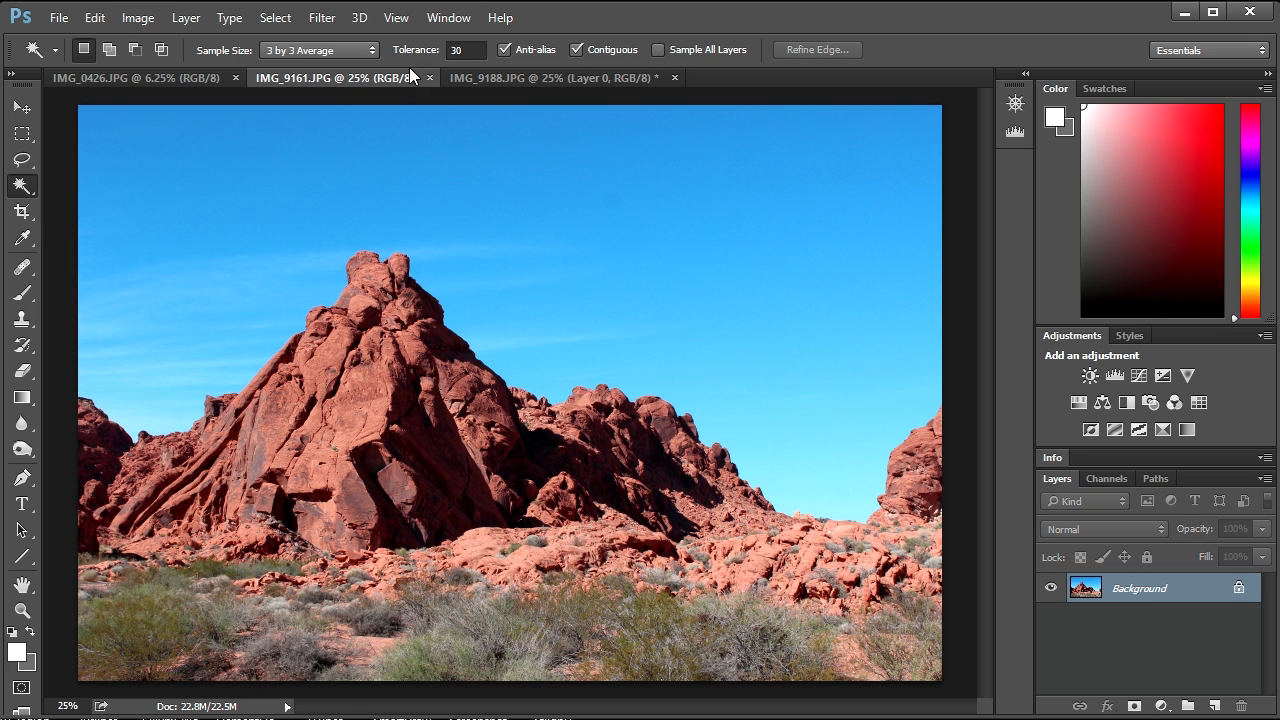
left_click_drag(471, 54, 448, 51)
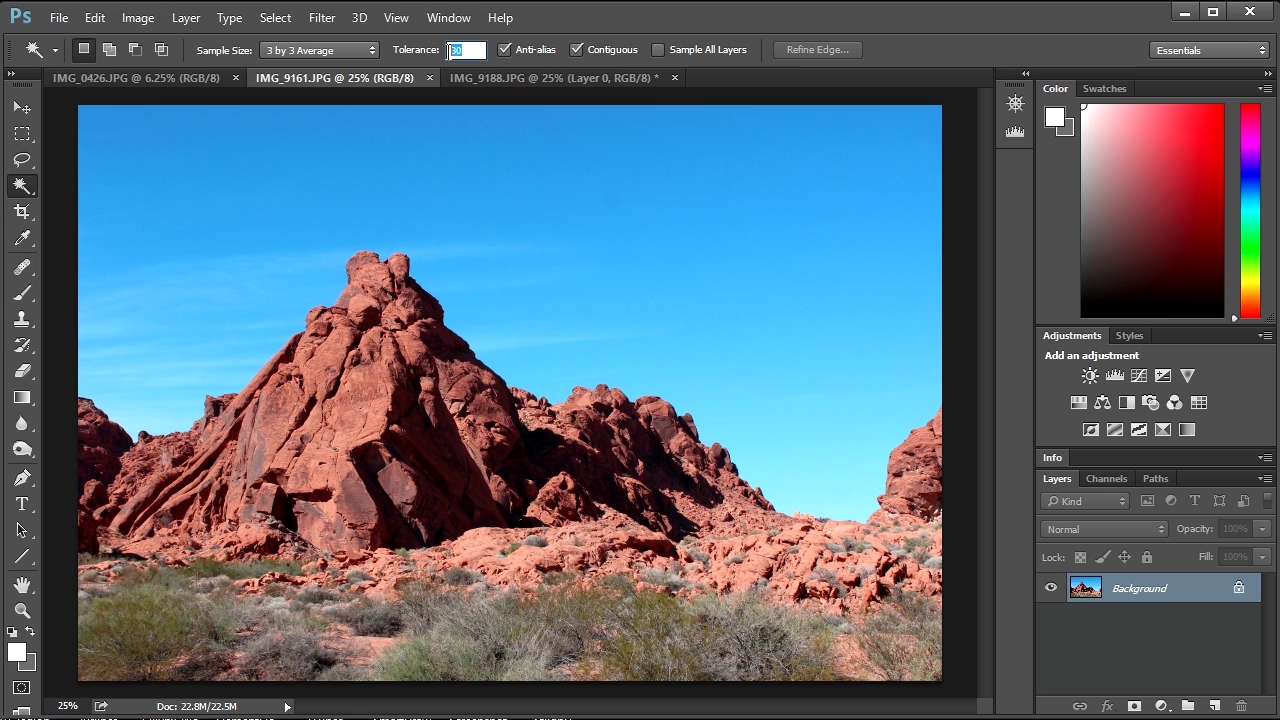
type("100")
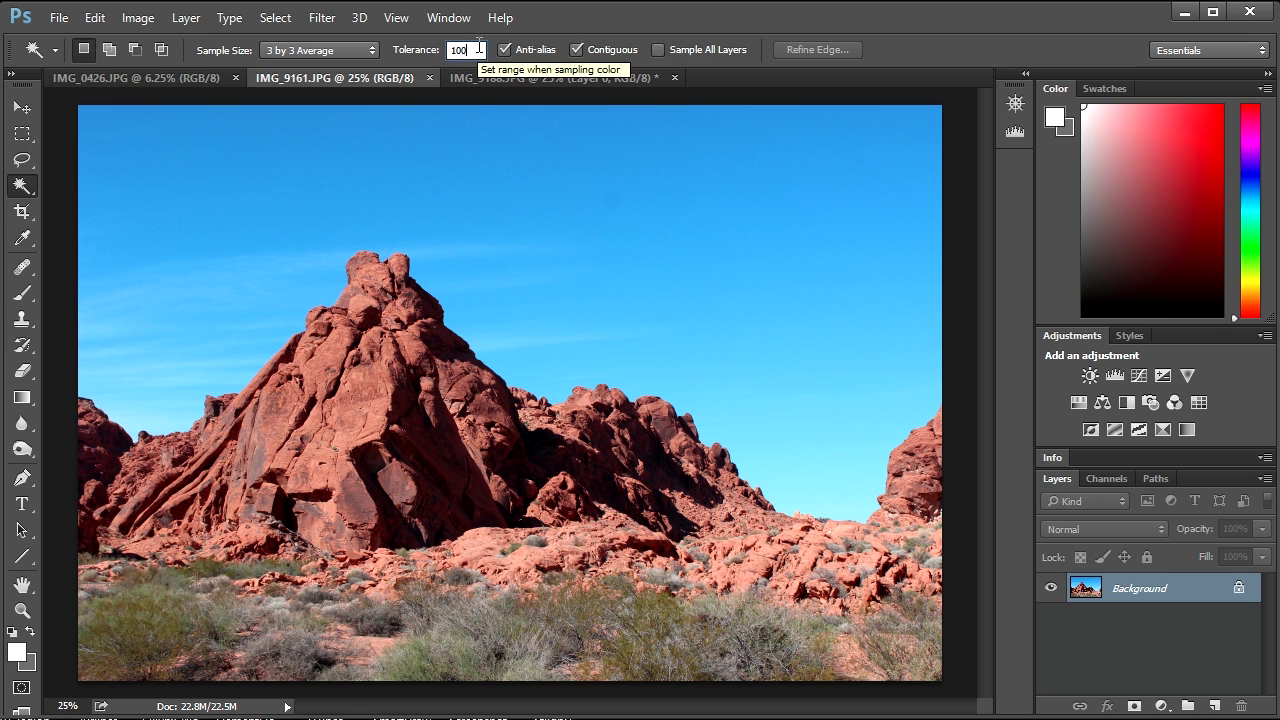
key("Return")
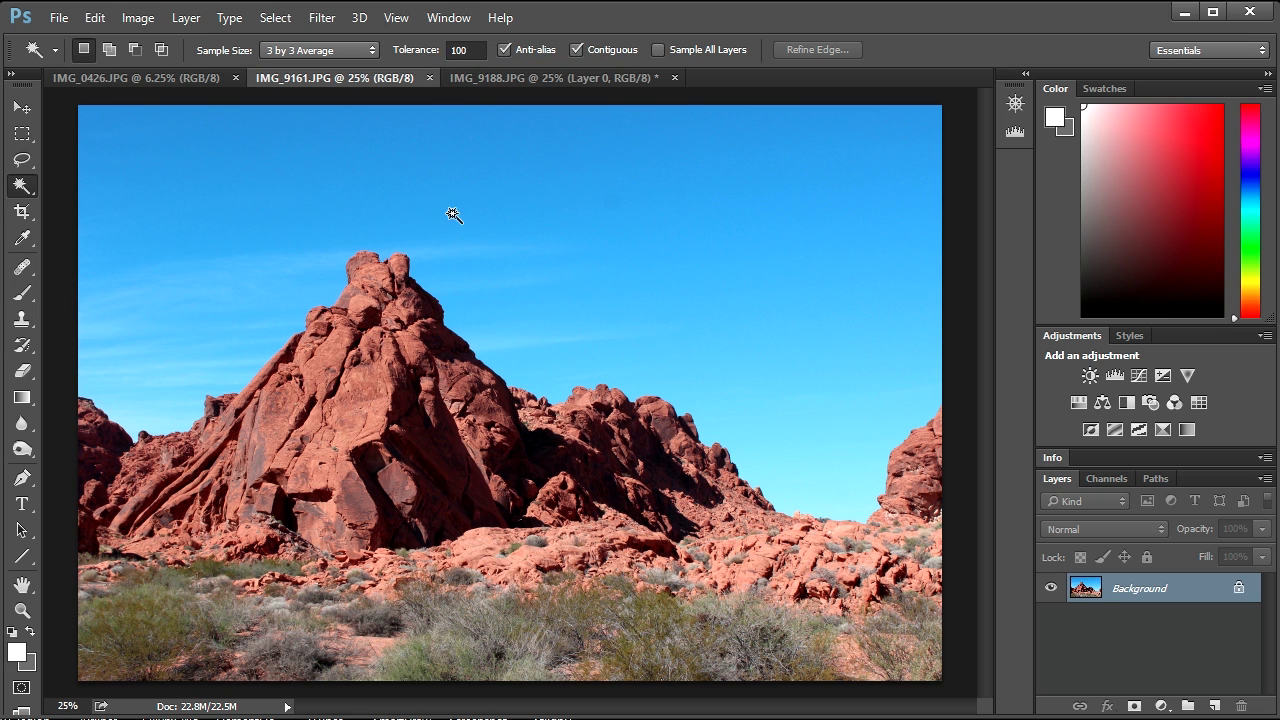
left_click(228, 177)
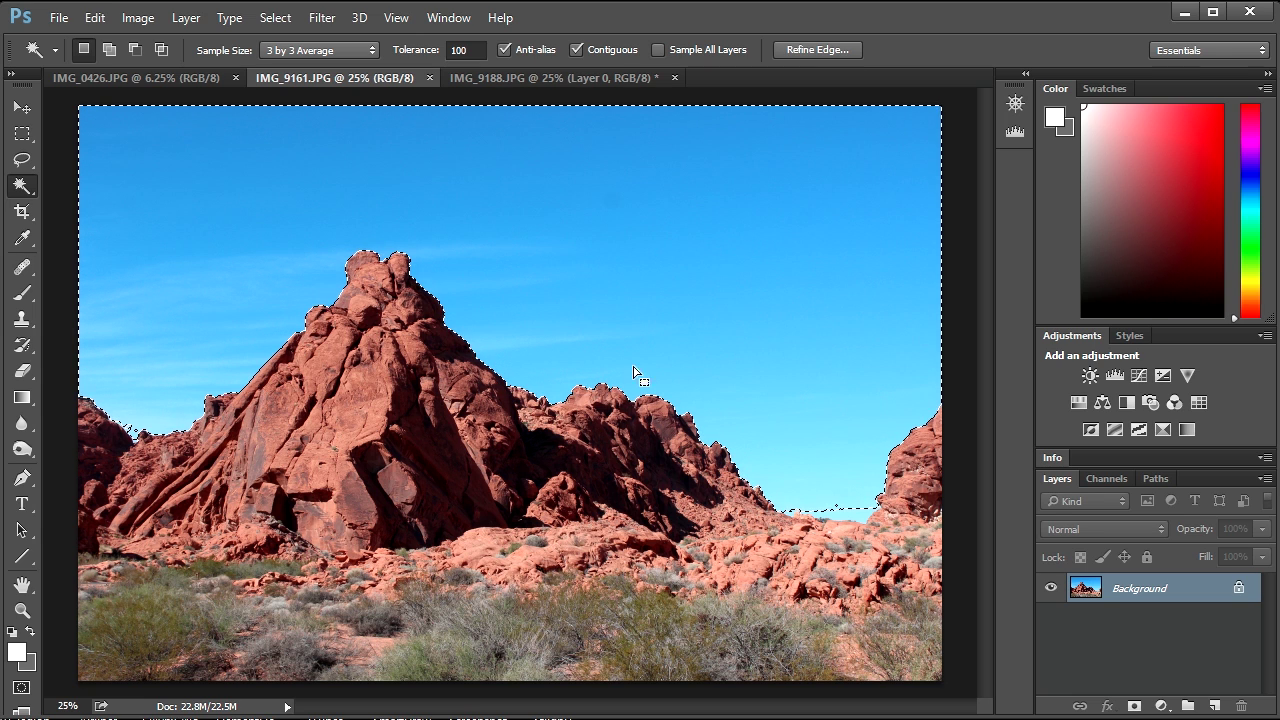
key("shift")
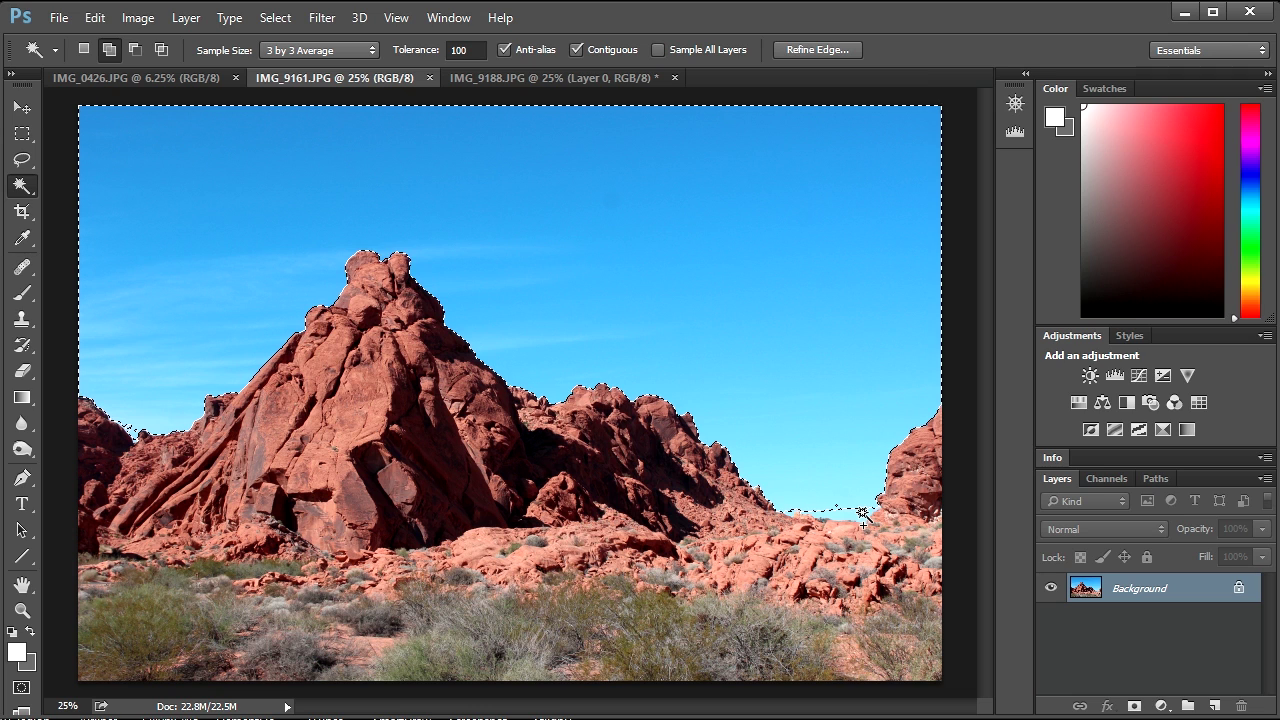
left_click(861, 512, "shift")
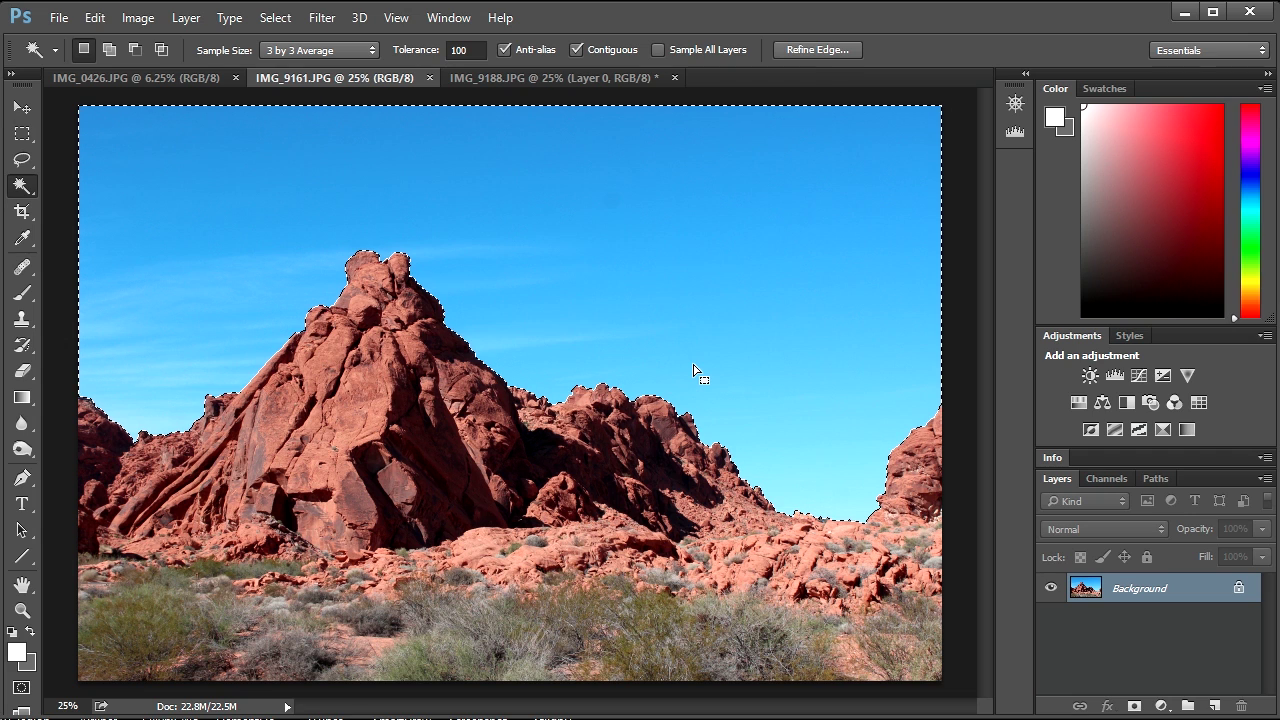
Cancel the accidental fill, unlock the Background layer and delete the selected sky to transparency.
key("shift+F5")
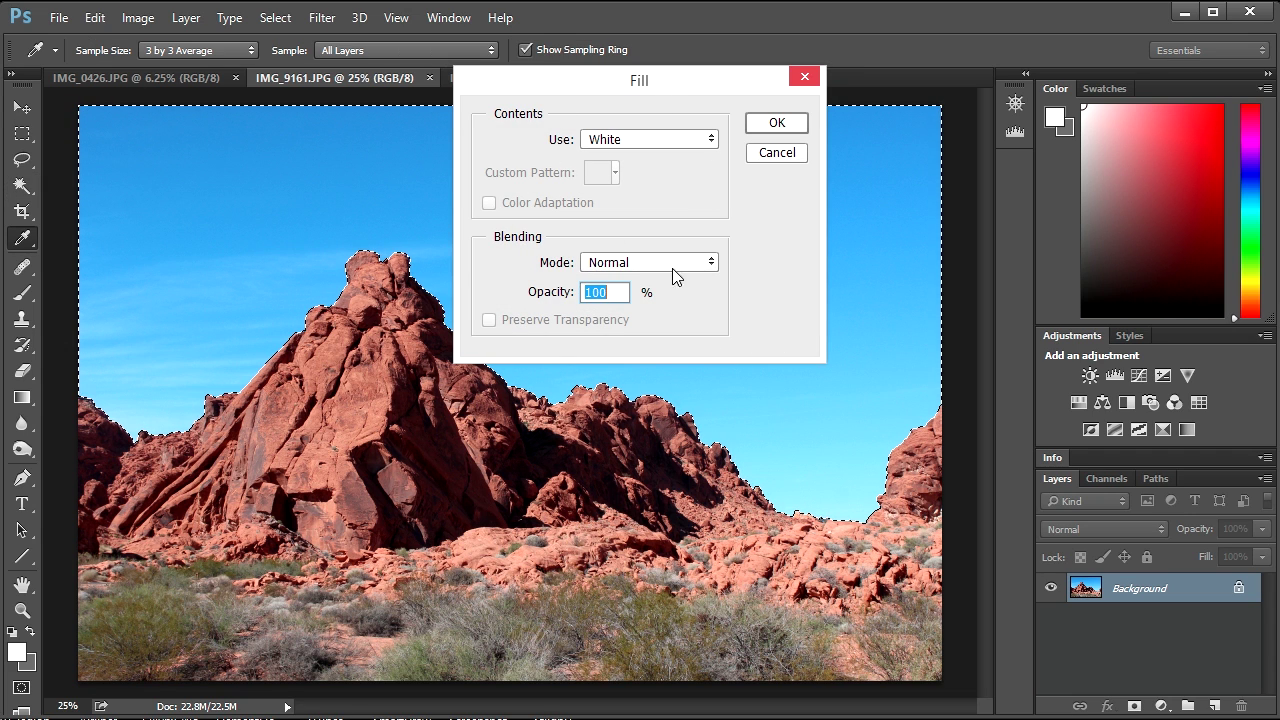
left_click(790, 152)
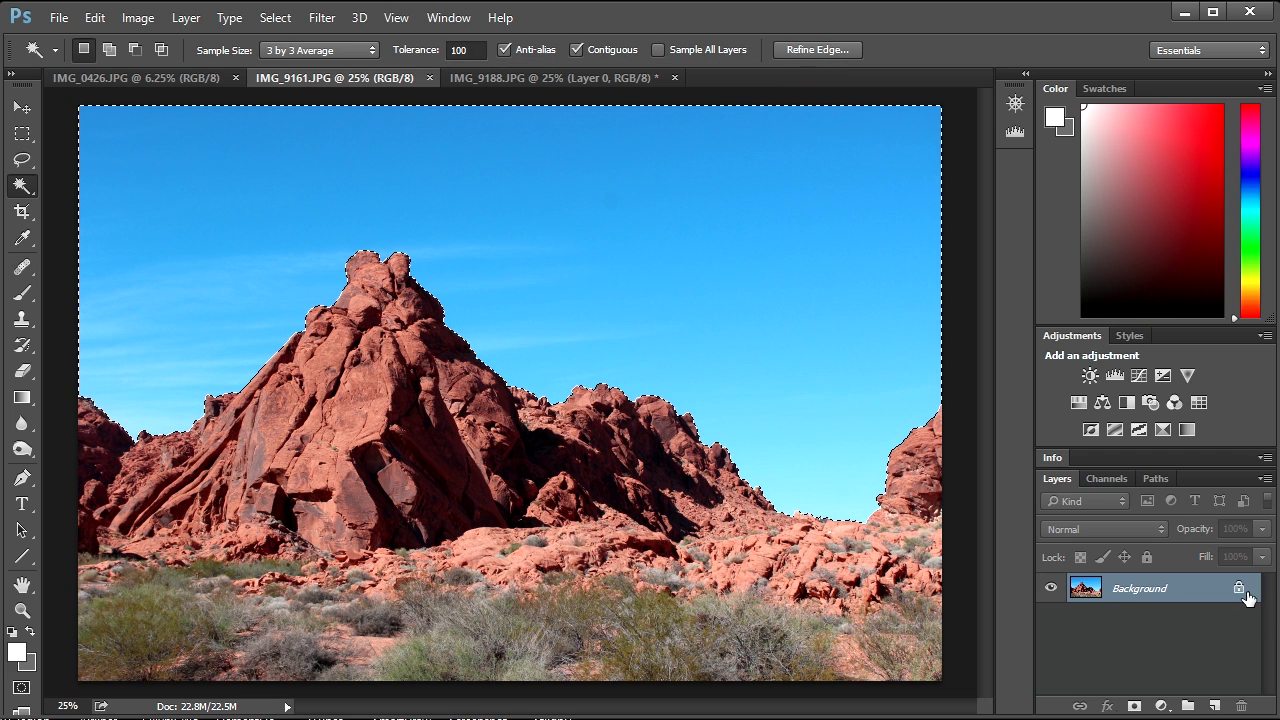
left_click(1240, 589)
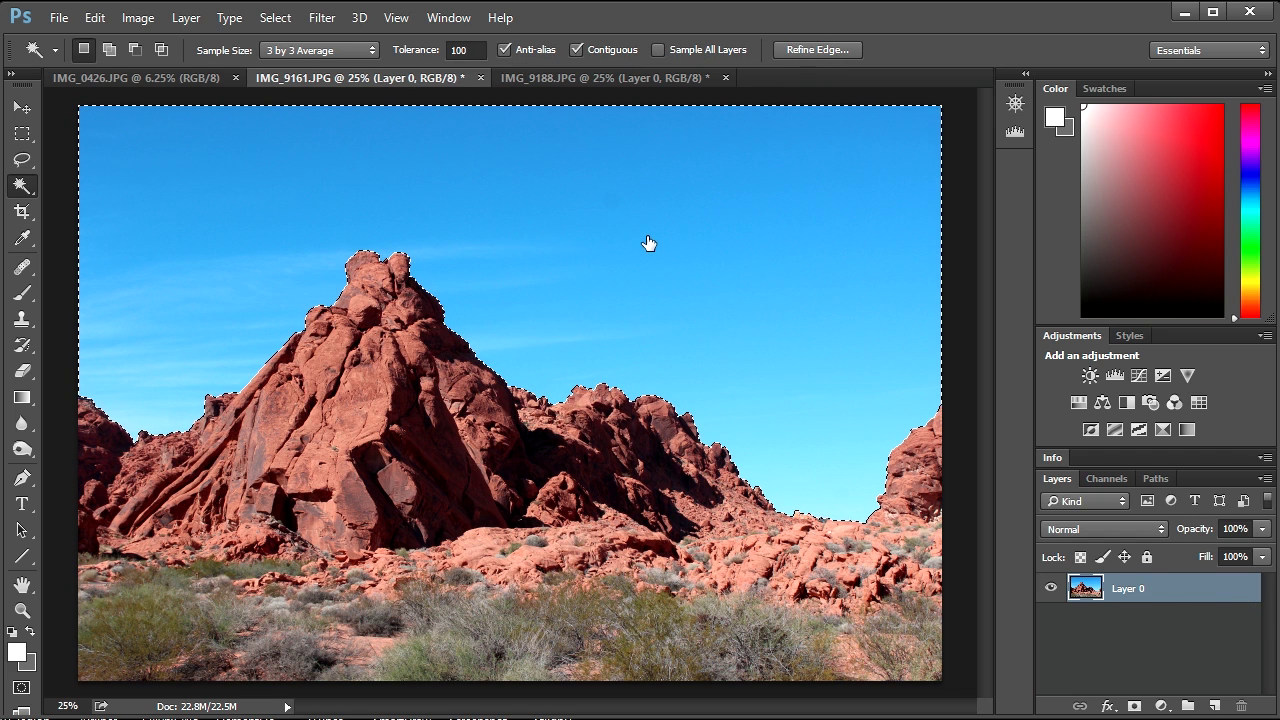
key("Delete")
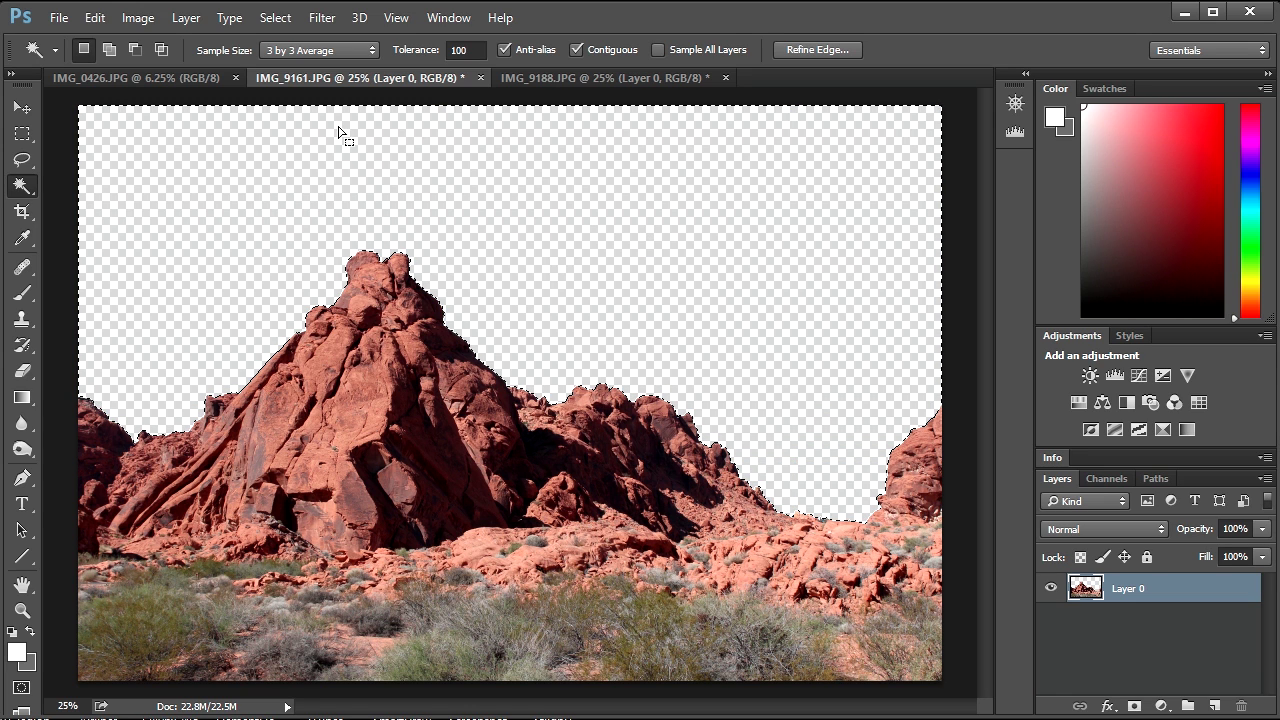
Save the IMG_0426 panorama as rock_one.tif in the alpha folder, keeping layers.
left_click(173, 80)
key("e")
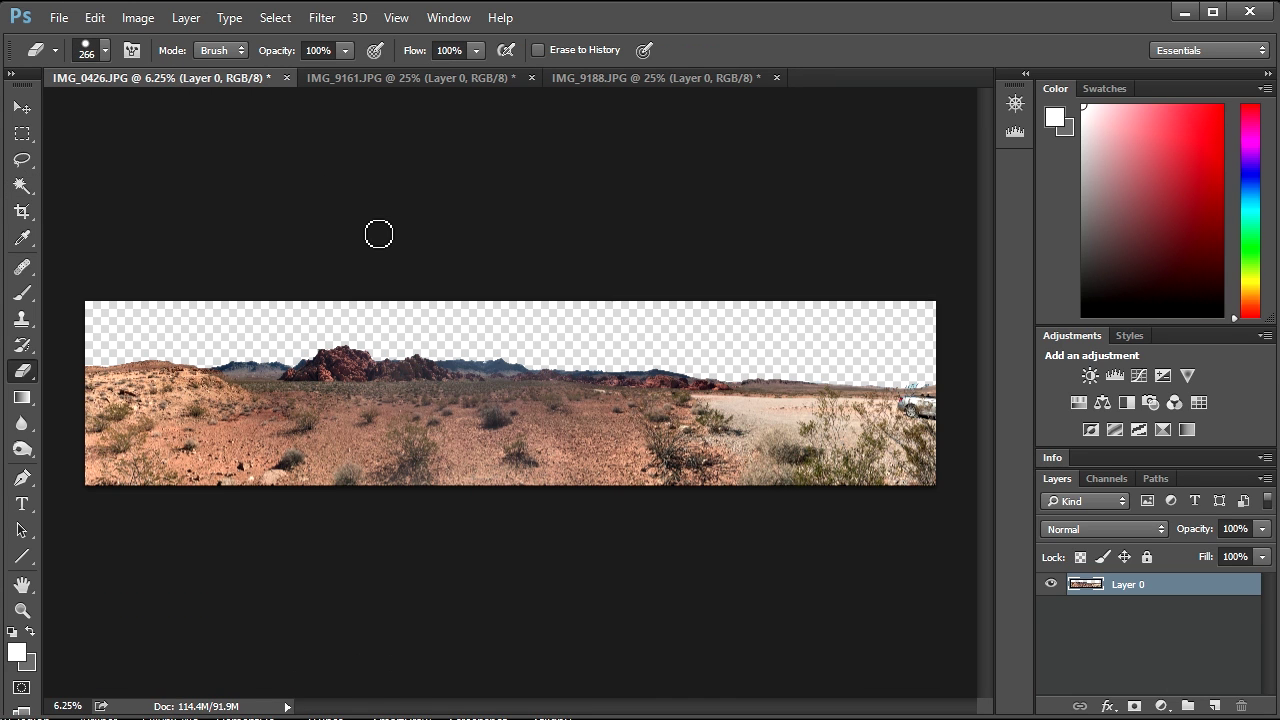
left_click(58, 18)
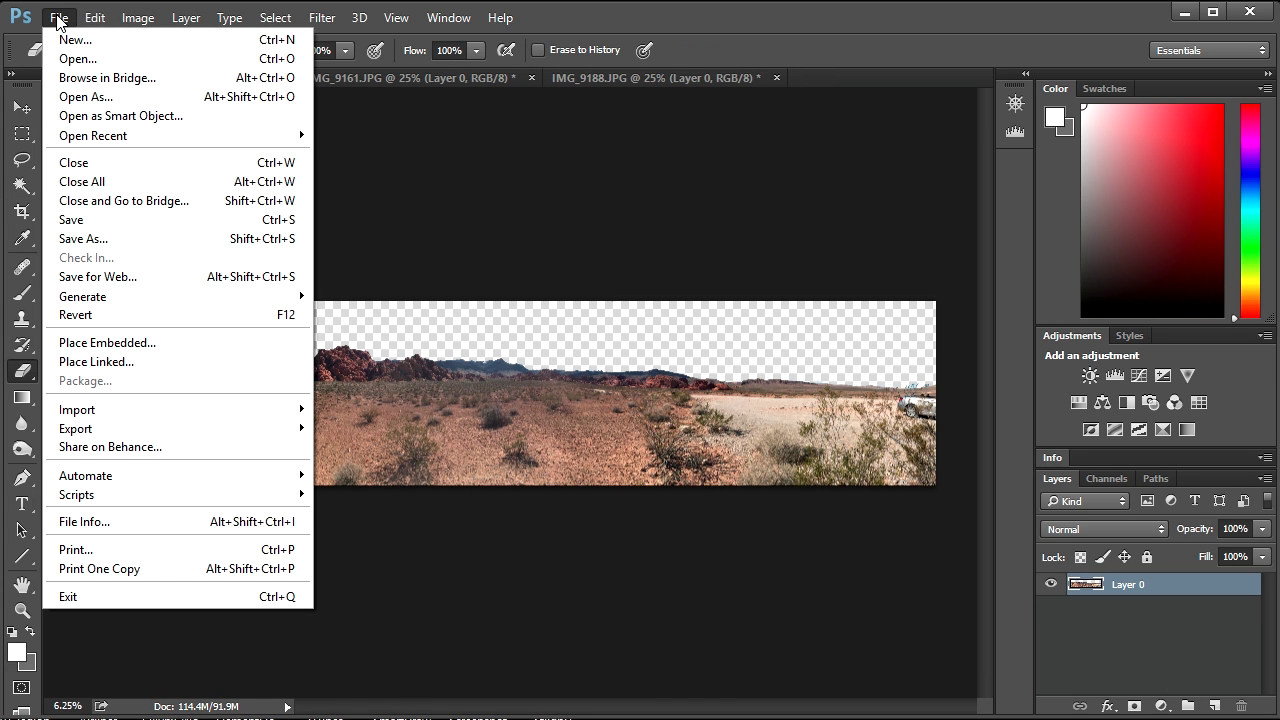
left_click(94, 240)
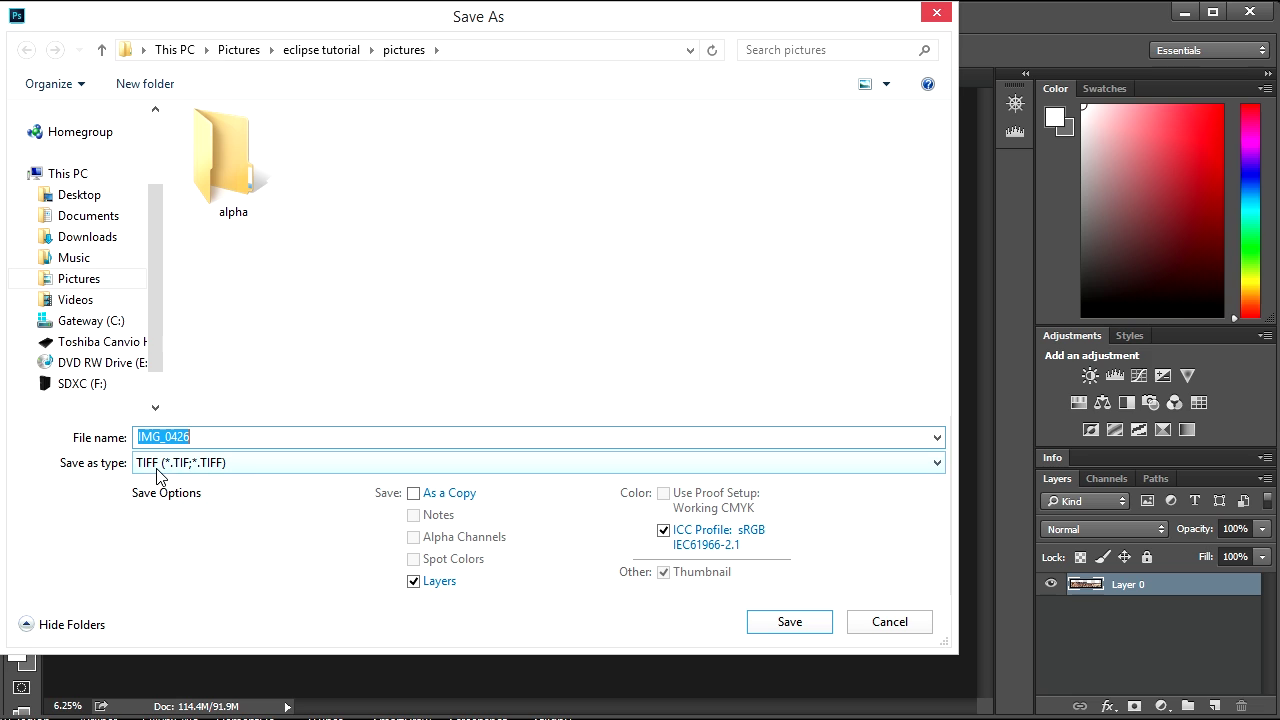
double_click(224, 140)
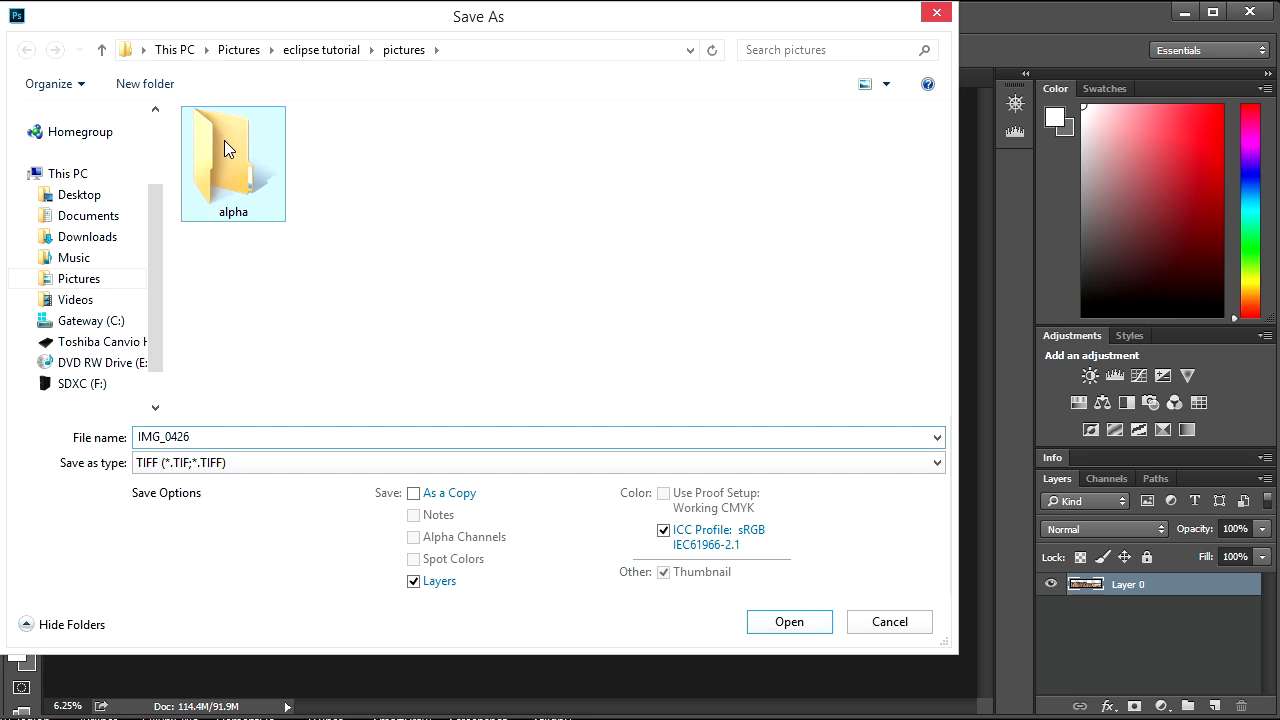
double_click(223, 436)
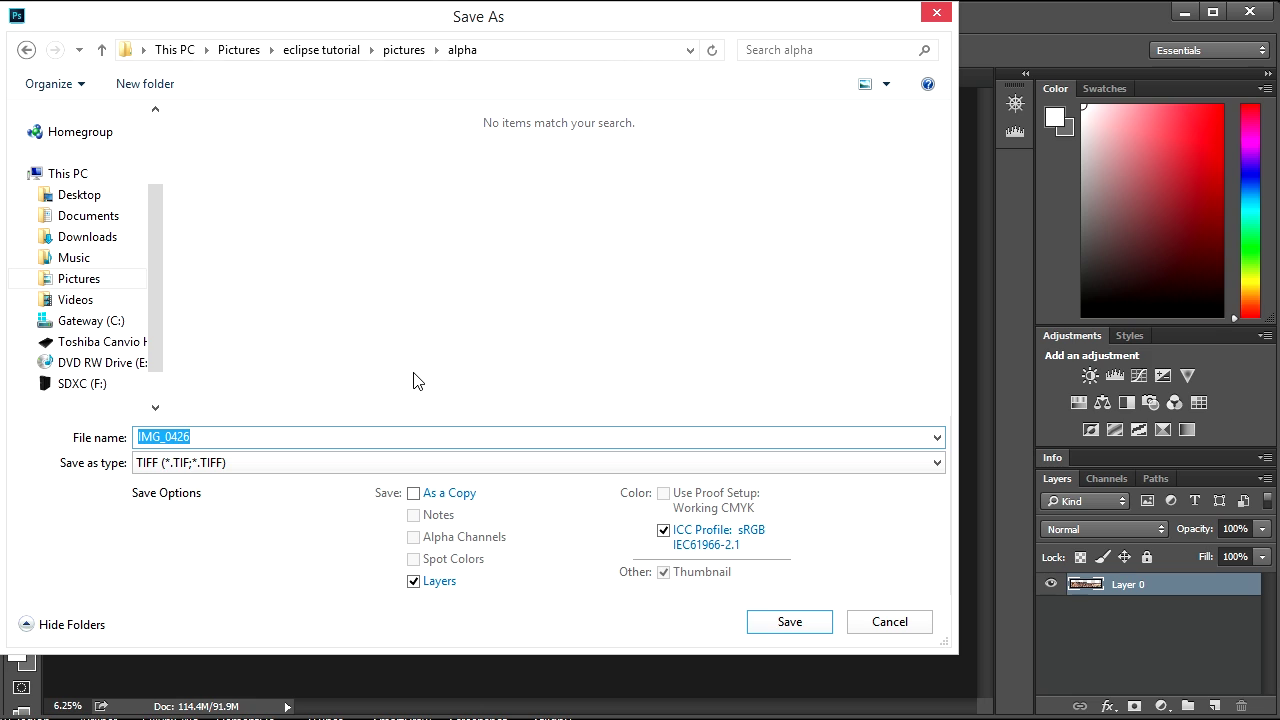
key("BackSpace")
left_click(790, 624)
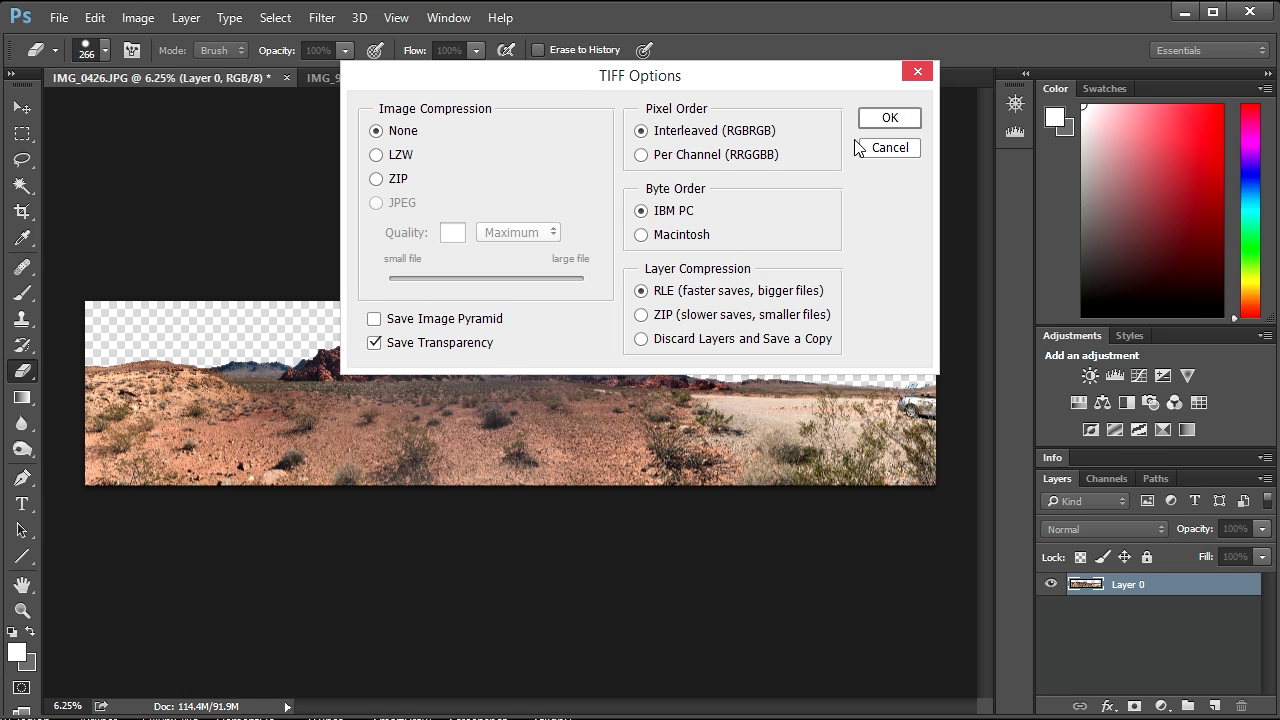
left_click(889, 118)
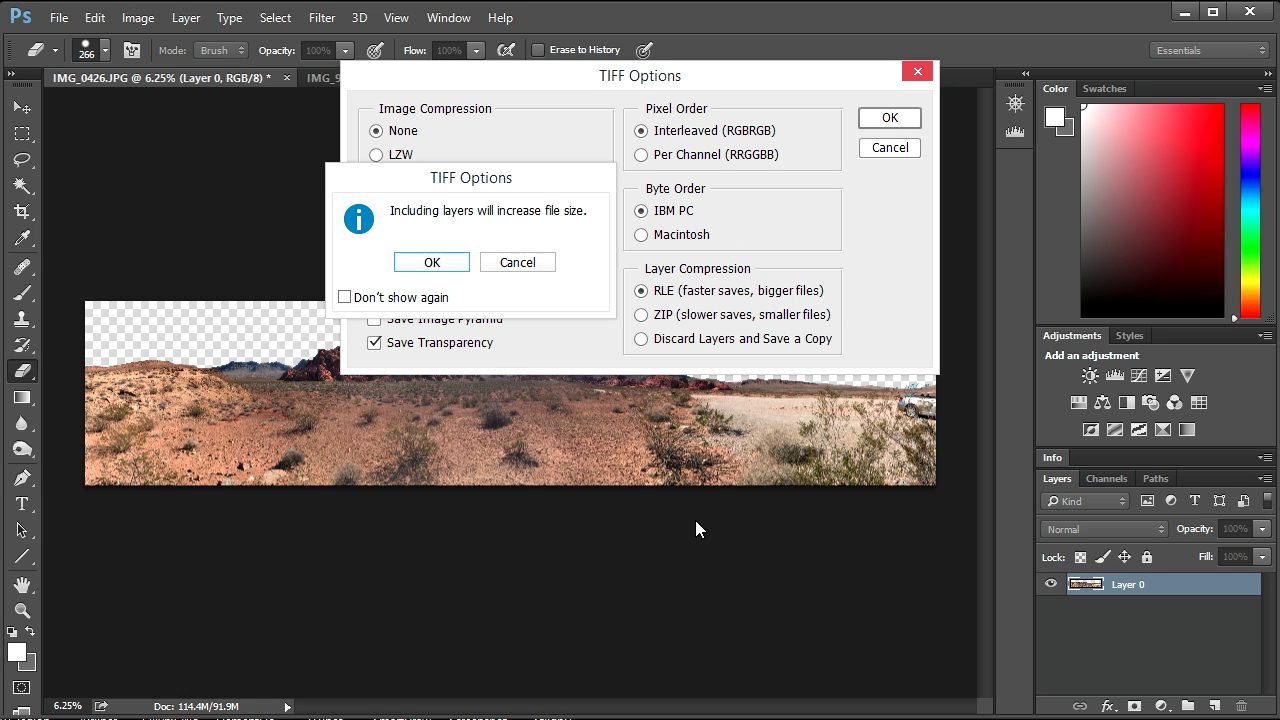
left_click(431, 262)
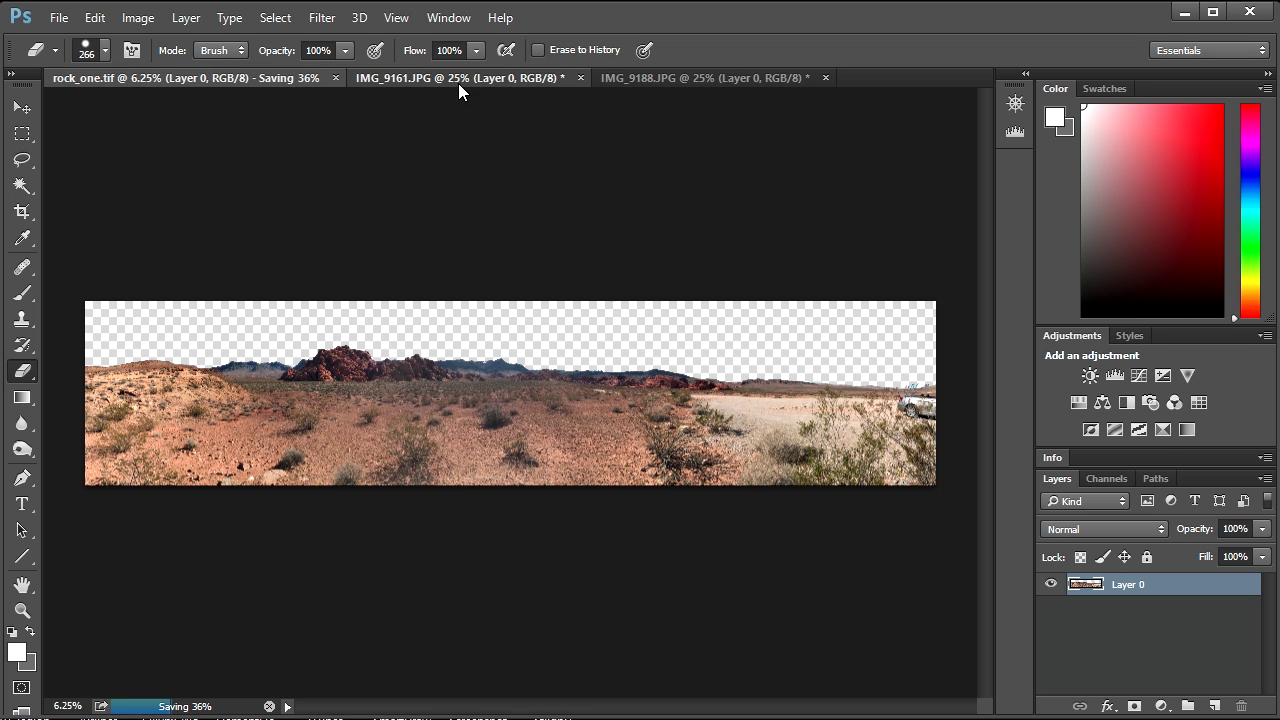
Deselect IMG_9161 and save the cut-out rock as rock_two.tif.
key("ctrl+Tab")
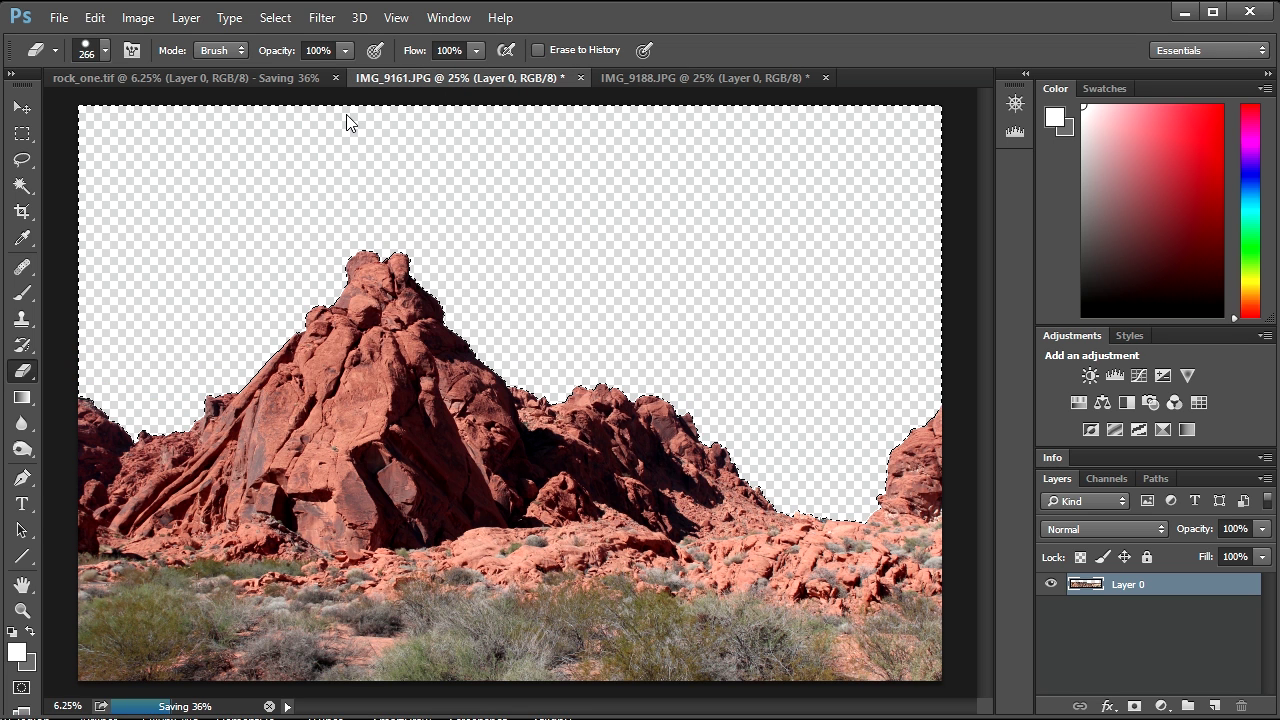
key("shift+ctrl+i")
key("ctrl+d")
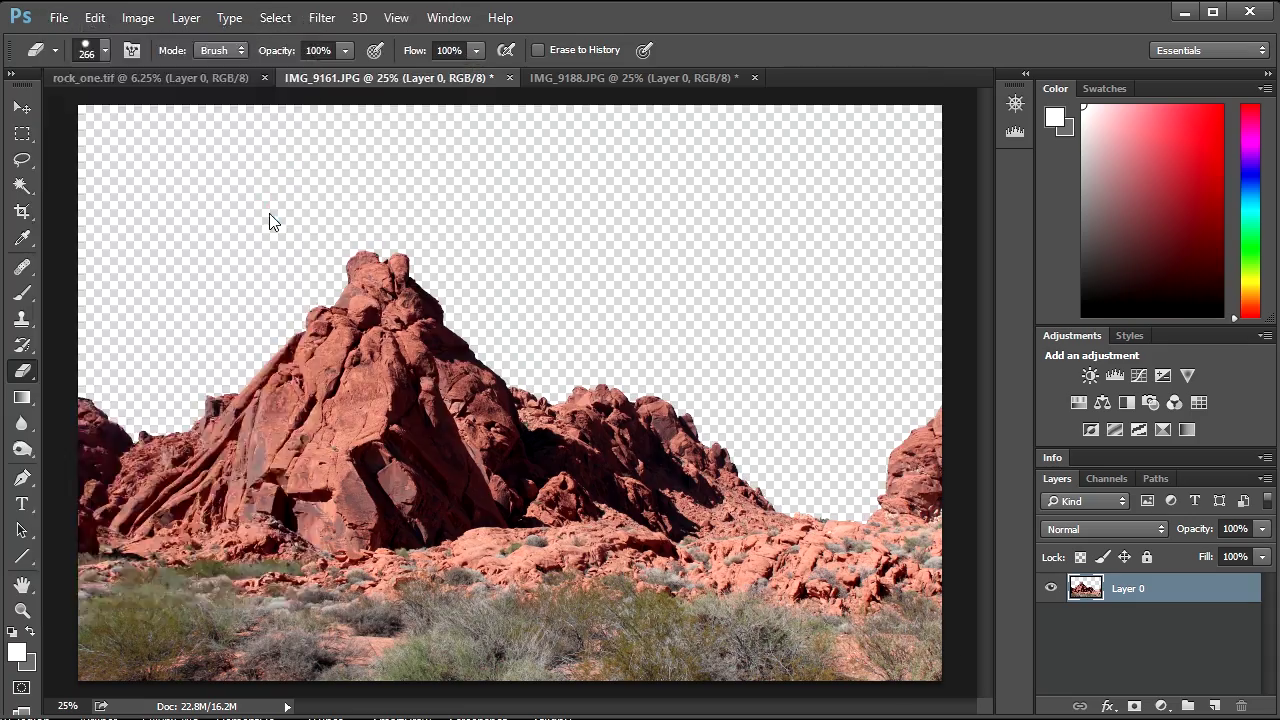
key("shift+ctrl+s")
type("red")
key("Return")
Save IMG_9188 as rock_three.tif, then fit the death_eclipse composition to the viewer.
key("ctrl+Tab")
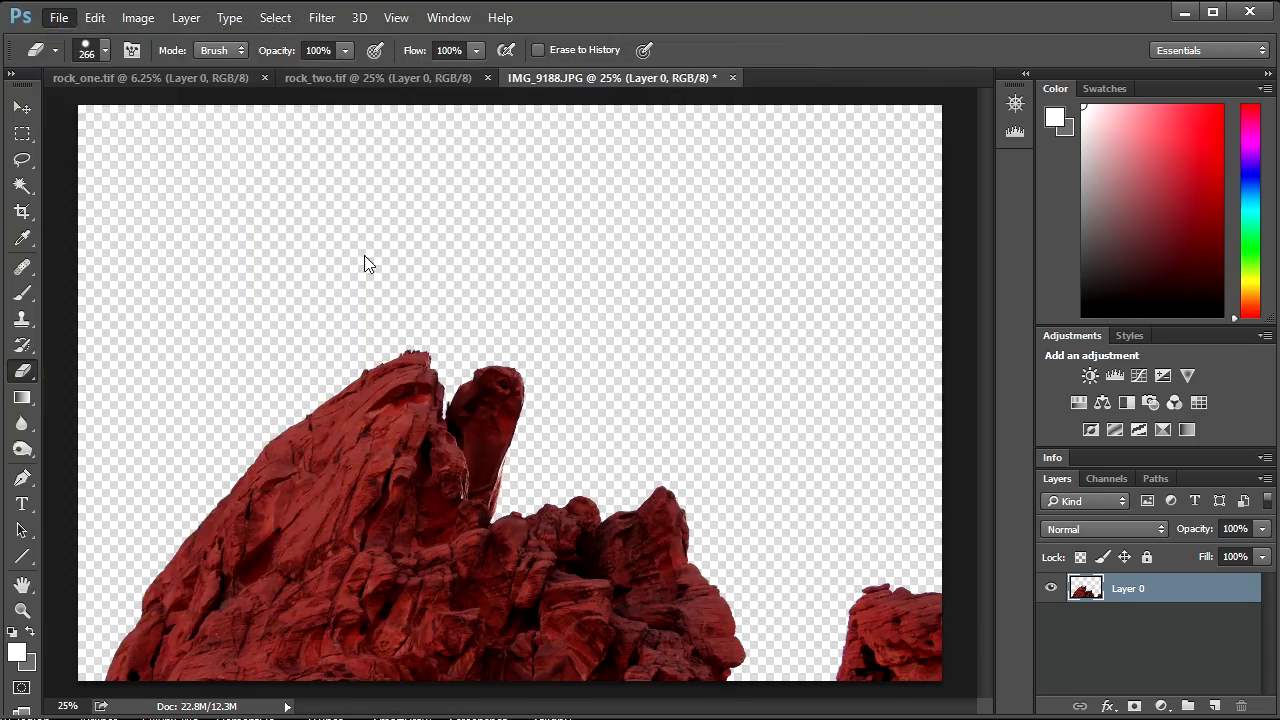
key("shift+ctrl+s")
type("rock_three")
left_click(776, 629)
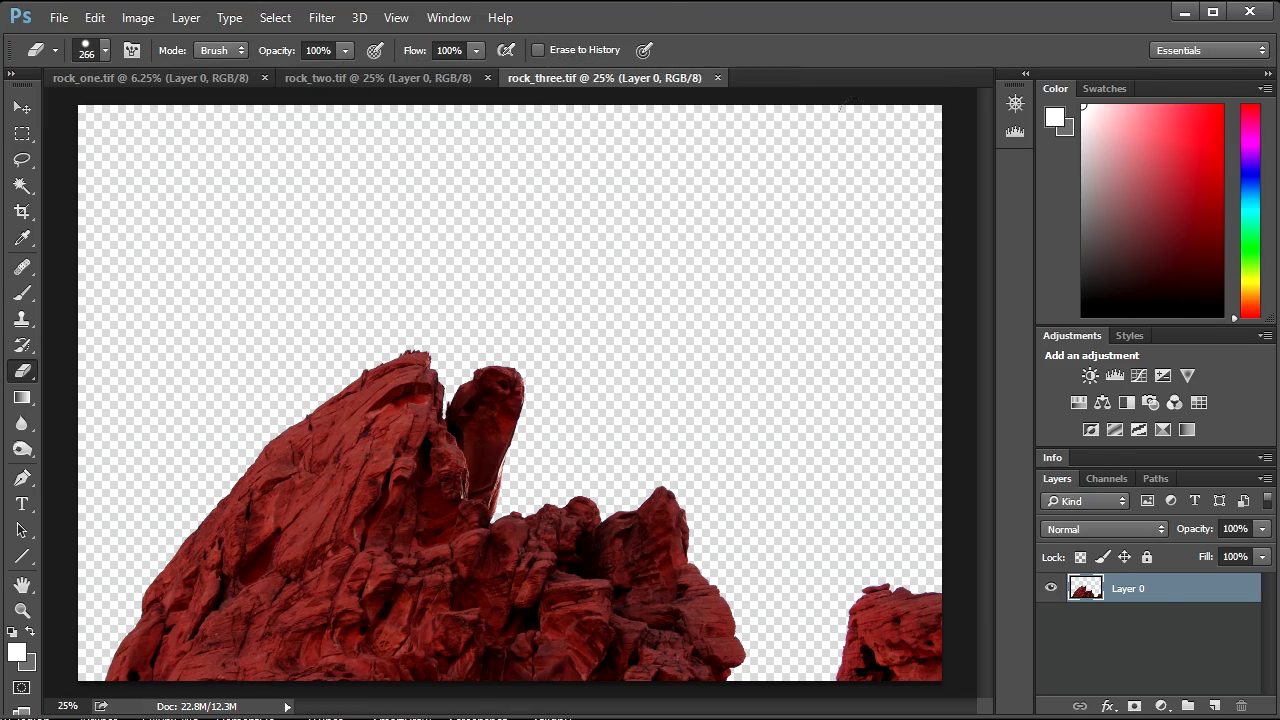
left_click(421, 544)
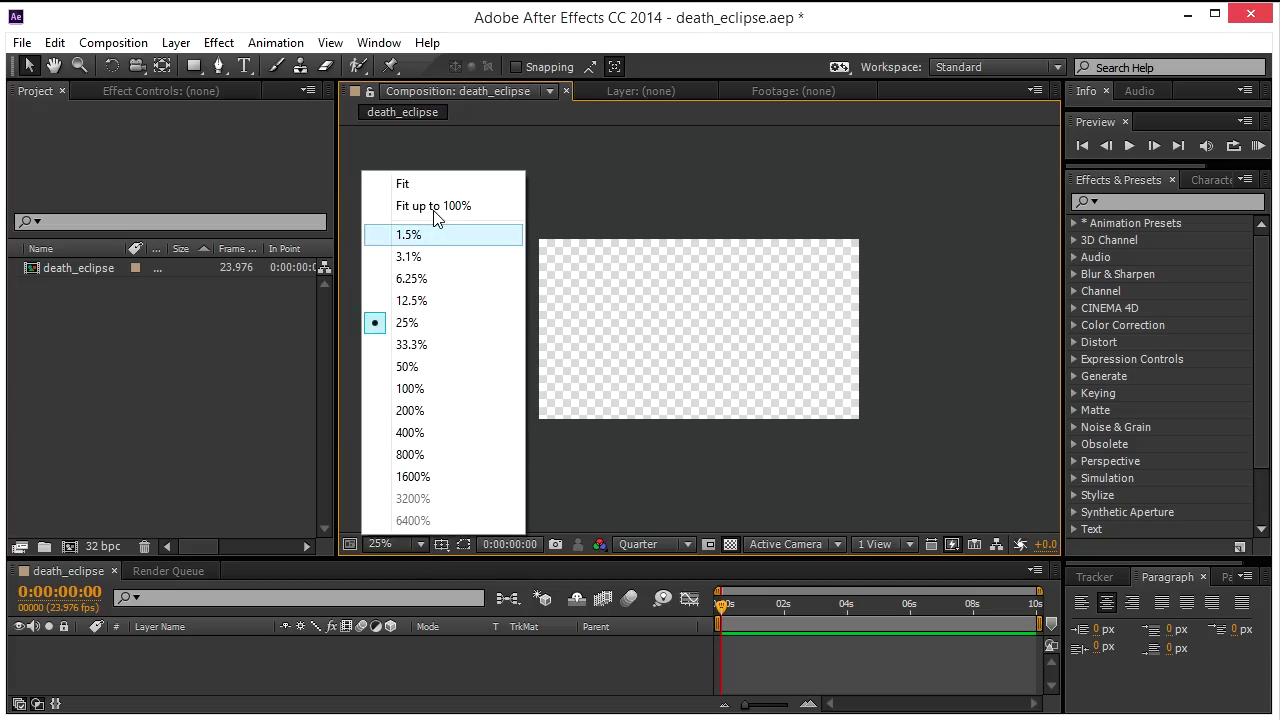
left_click(434, 184)
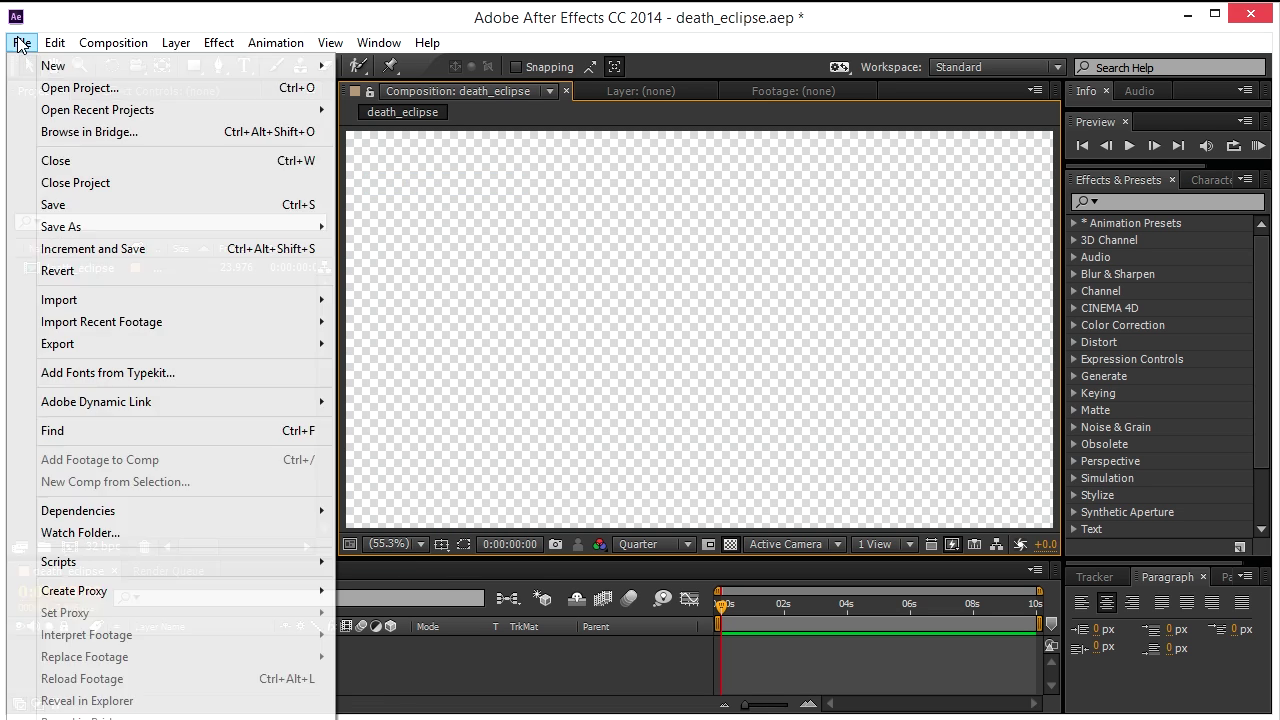
Import rock_one.tif, rock_two.tif and rock_three.tif, accepting Straight - Unmatted alpha for each.
mouse_move(163, 302)
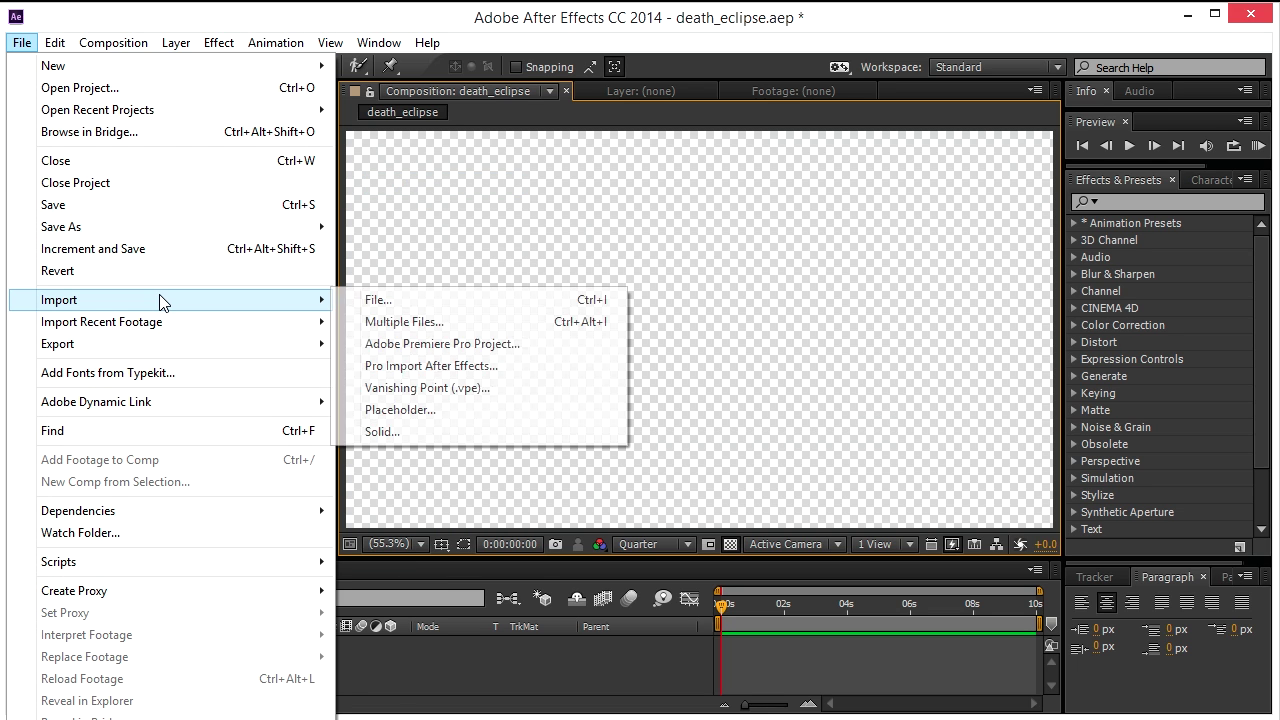
left_click(395, 304)
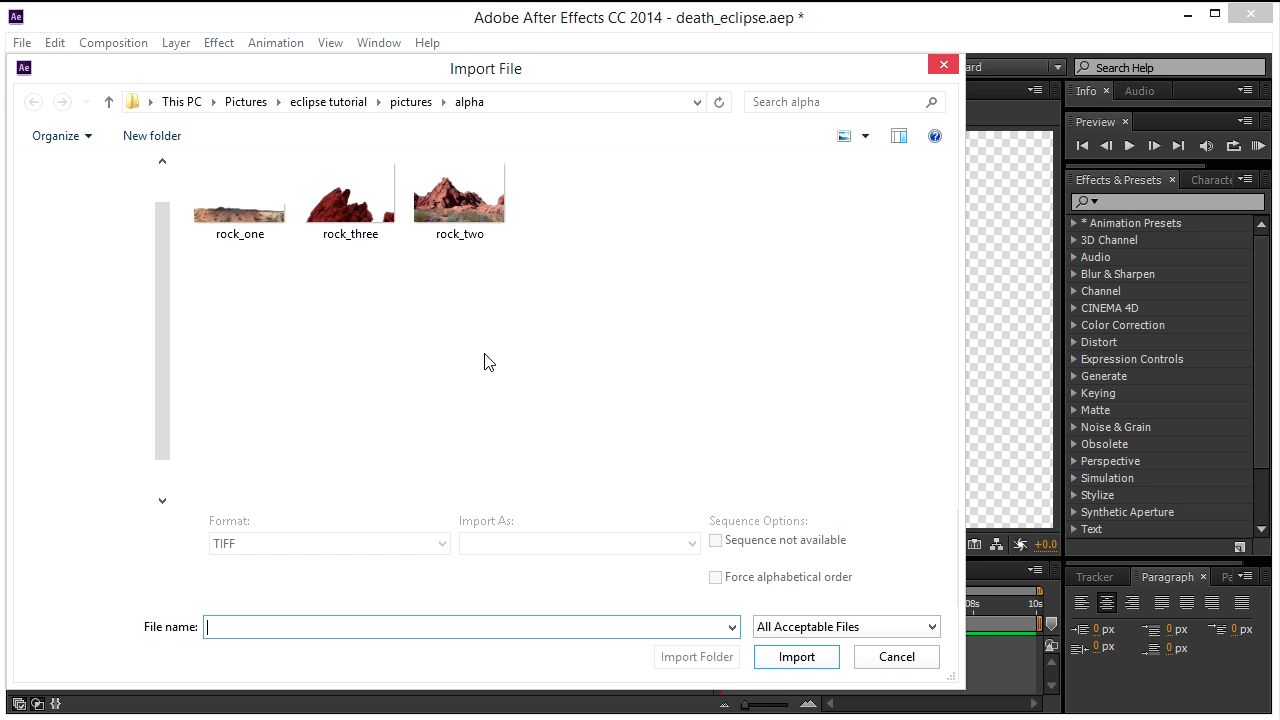
left_click_drag(587, 293, 238, 190)
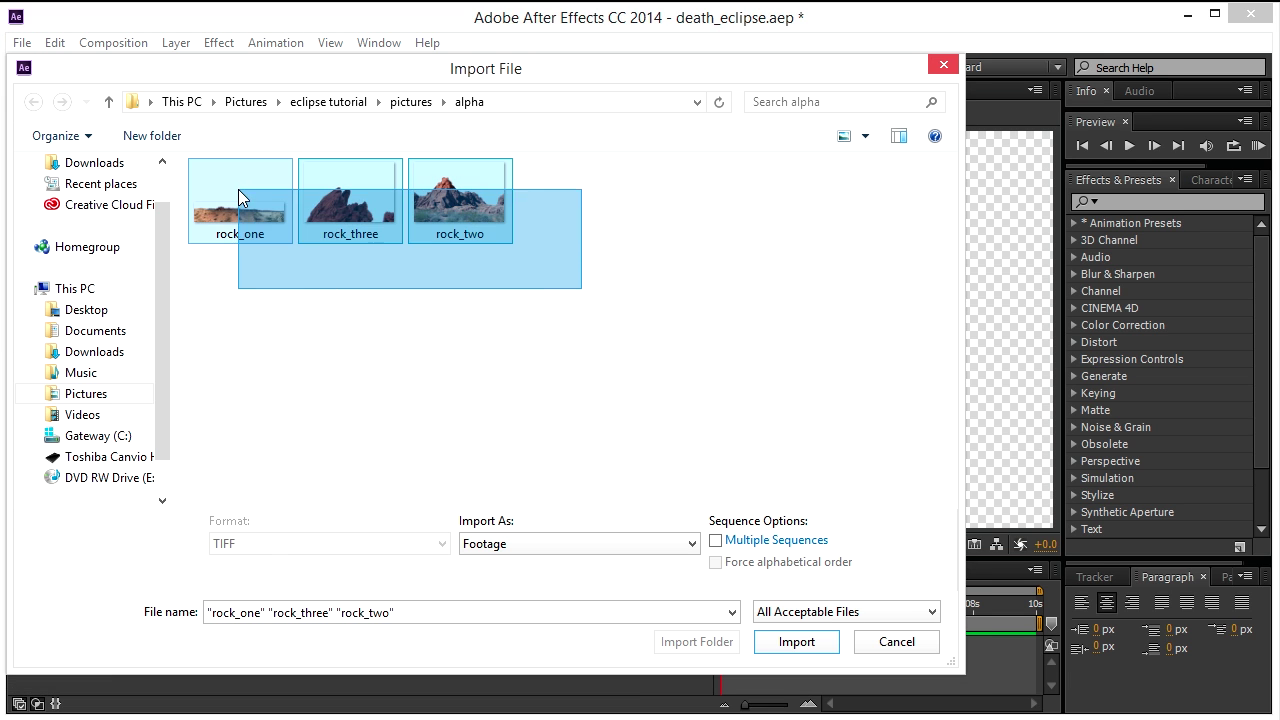
left_click(810, 641)
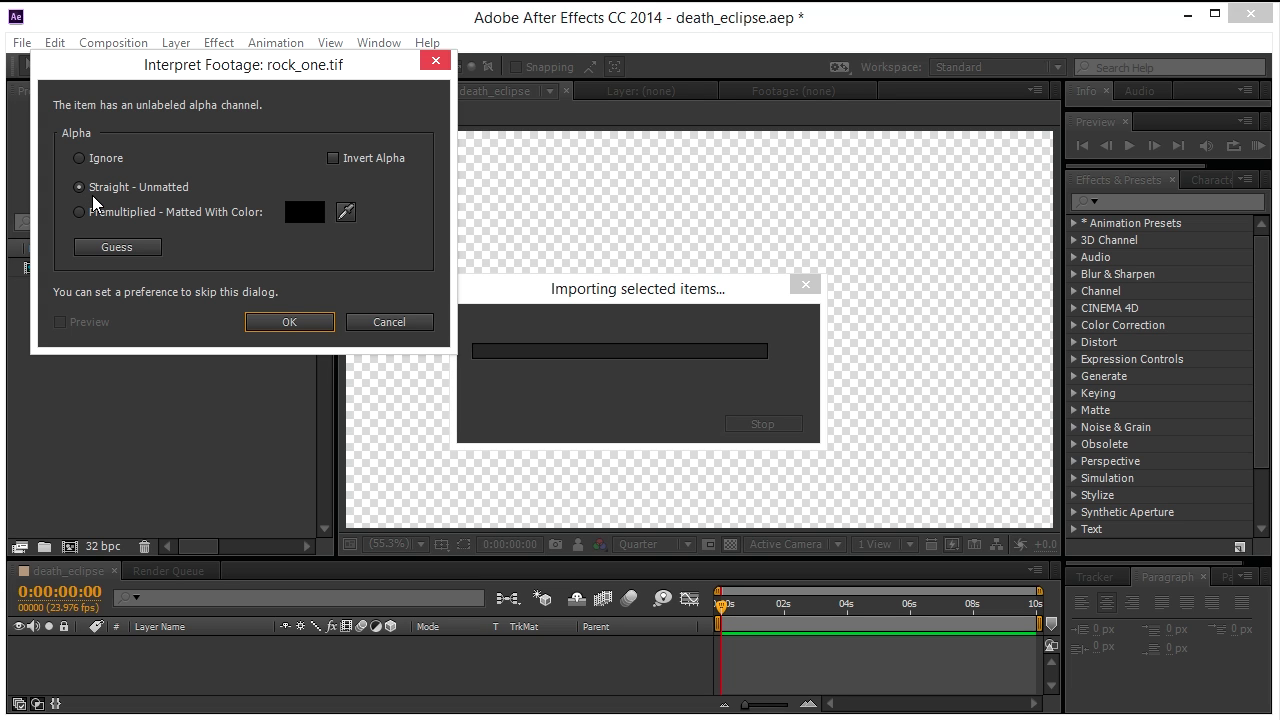
left_click(296, 319)
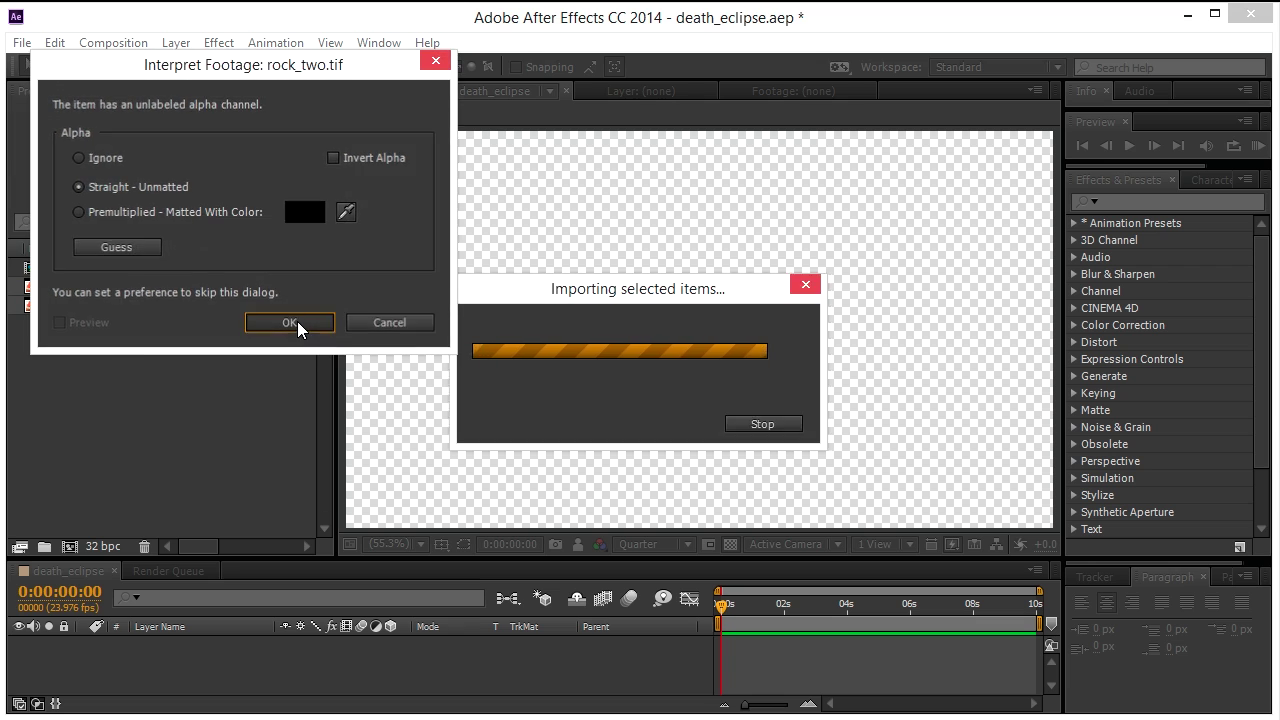
left_click(297, 321)
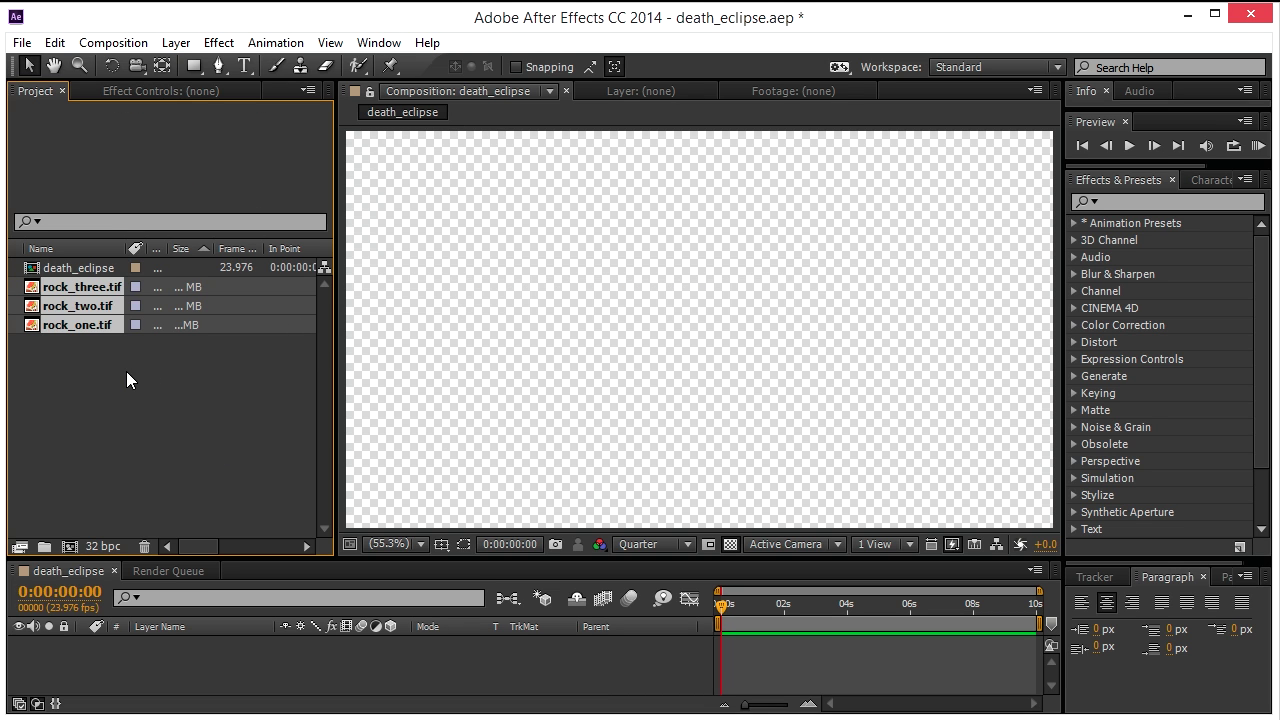
left_click(66, 381)
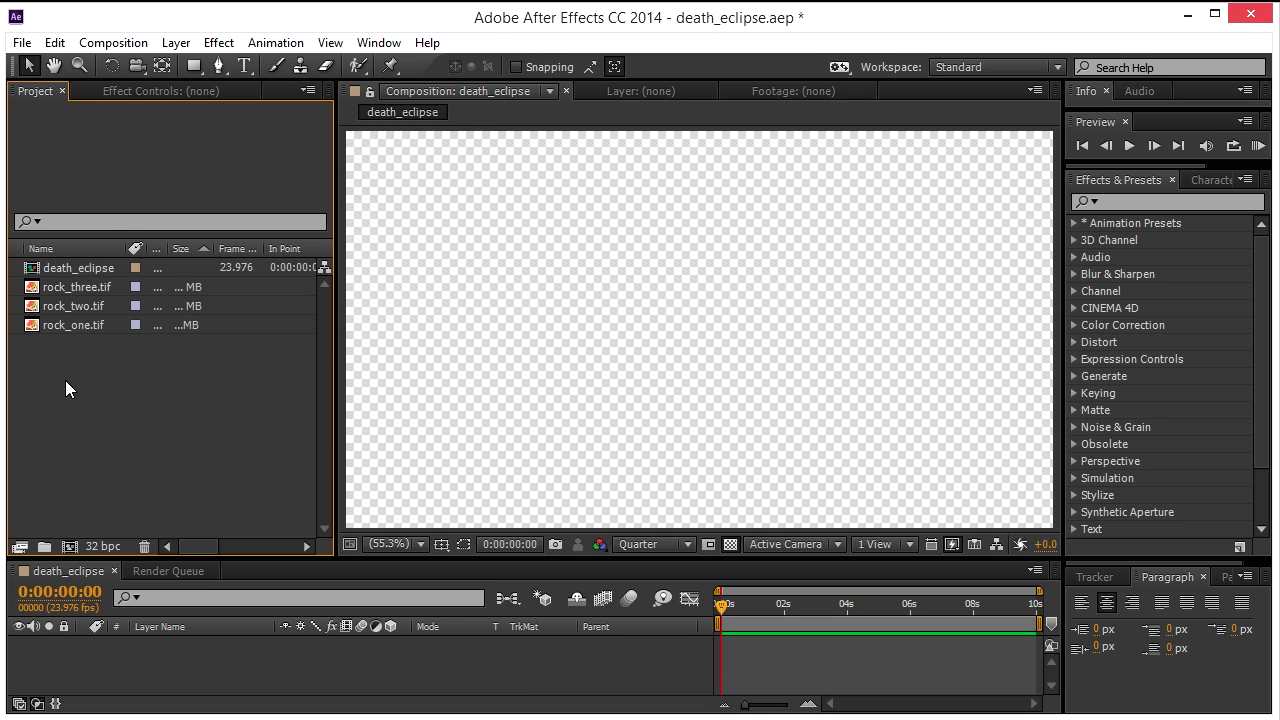
Add rock_one, rock_two and rock_three to the death_eclipse timeline as layers.
left_click(68, 326)
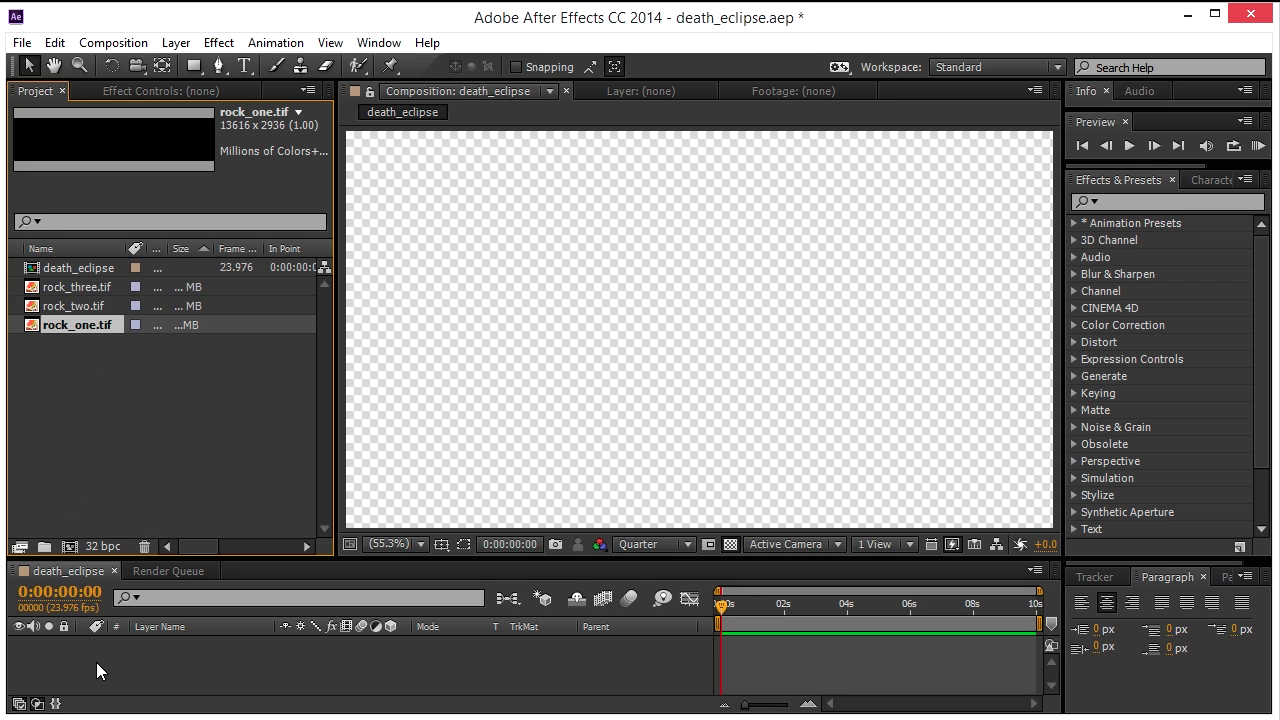
left_click_drag(96, 662, 96, 662)
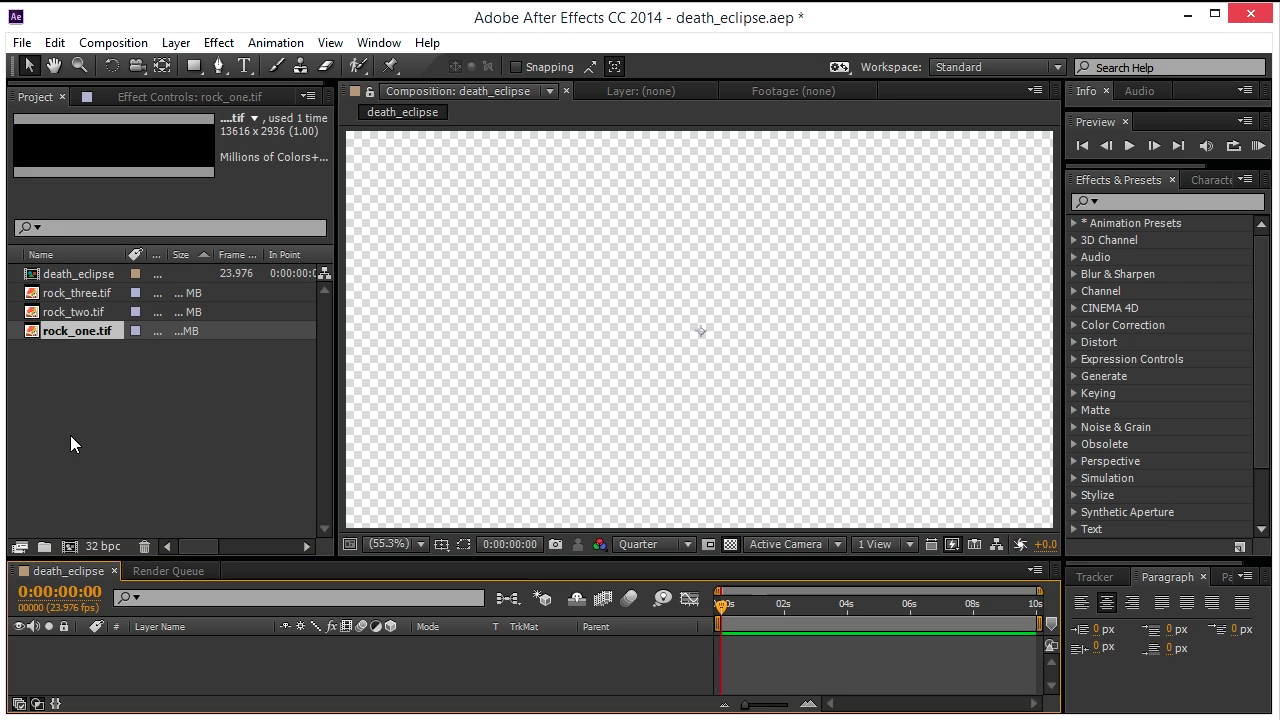
left_click(74, 313)
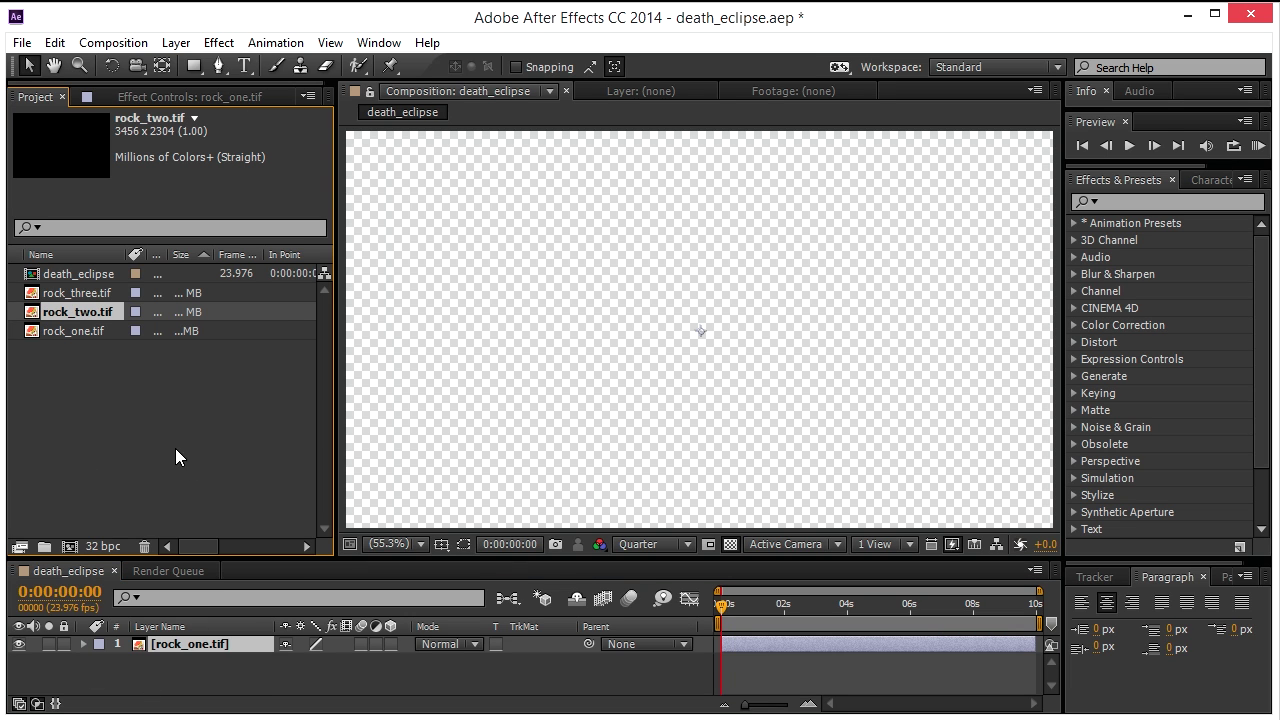
key("ctrl+slash")
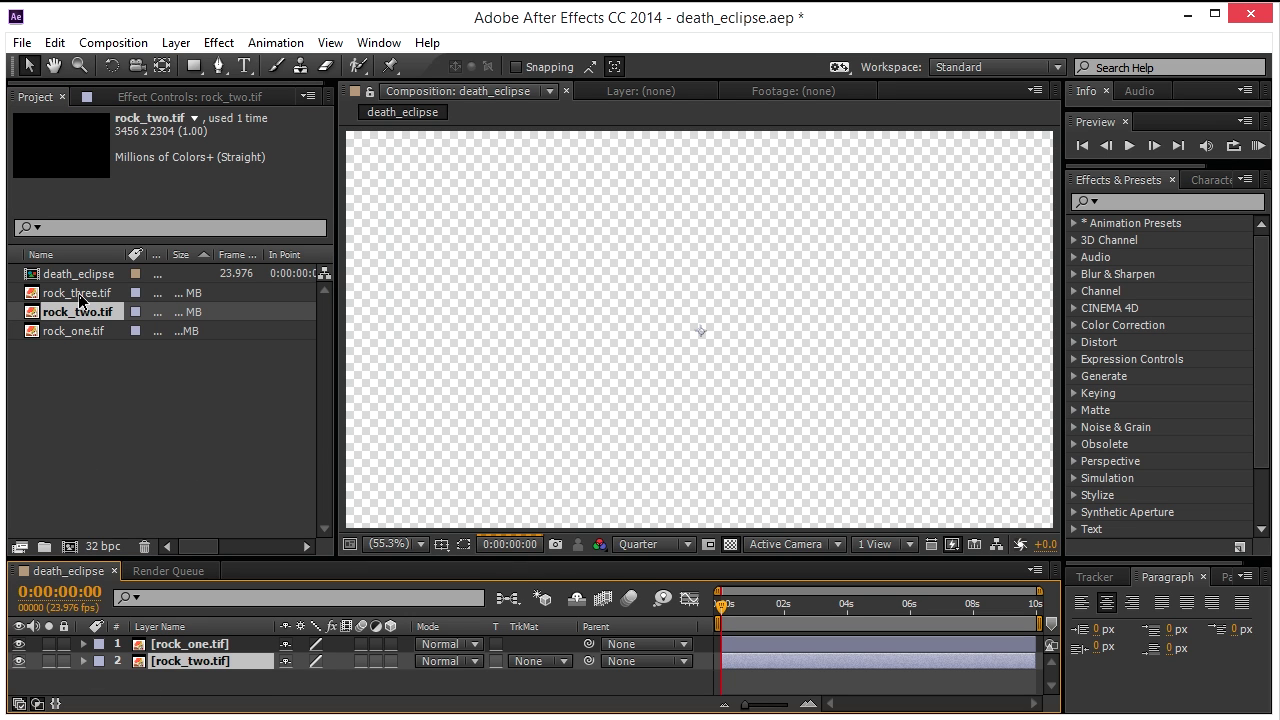
left_click_drag(80, 300, 125, 681)
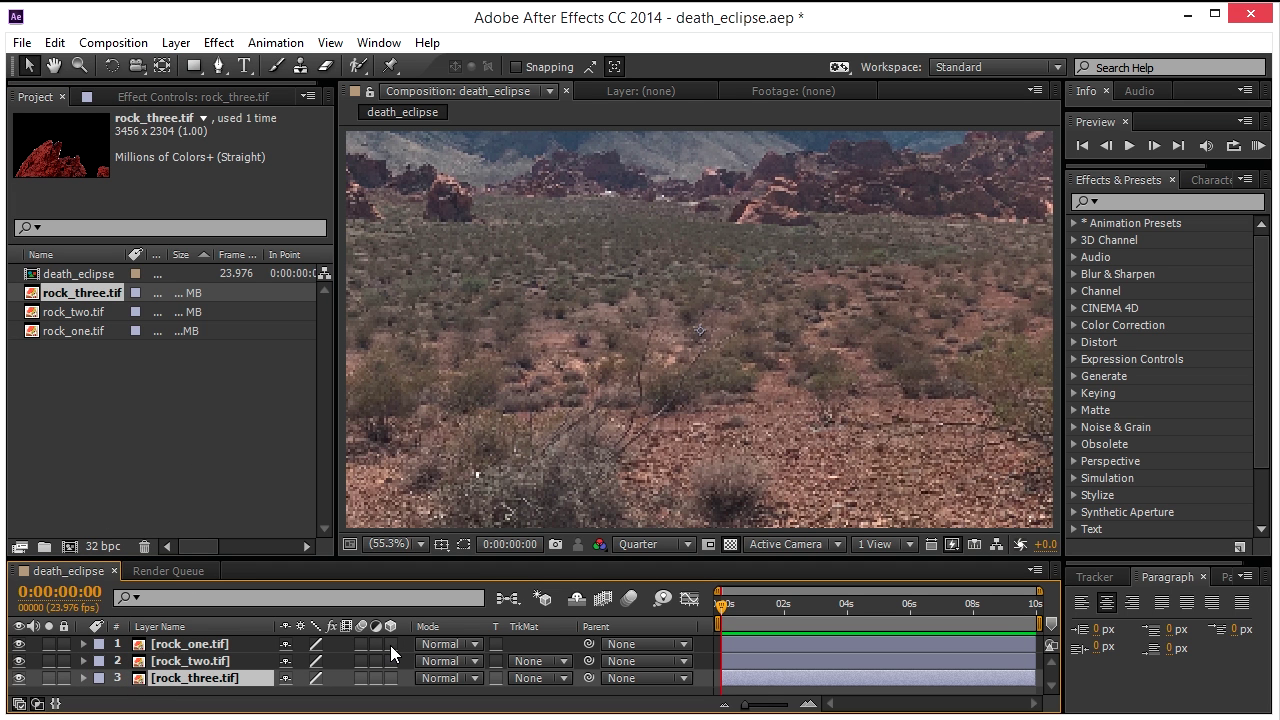
Turn on the 3D Layer switch for all three rock layers.
left_click(390, 644)
left_click(391, 661)
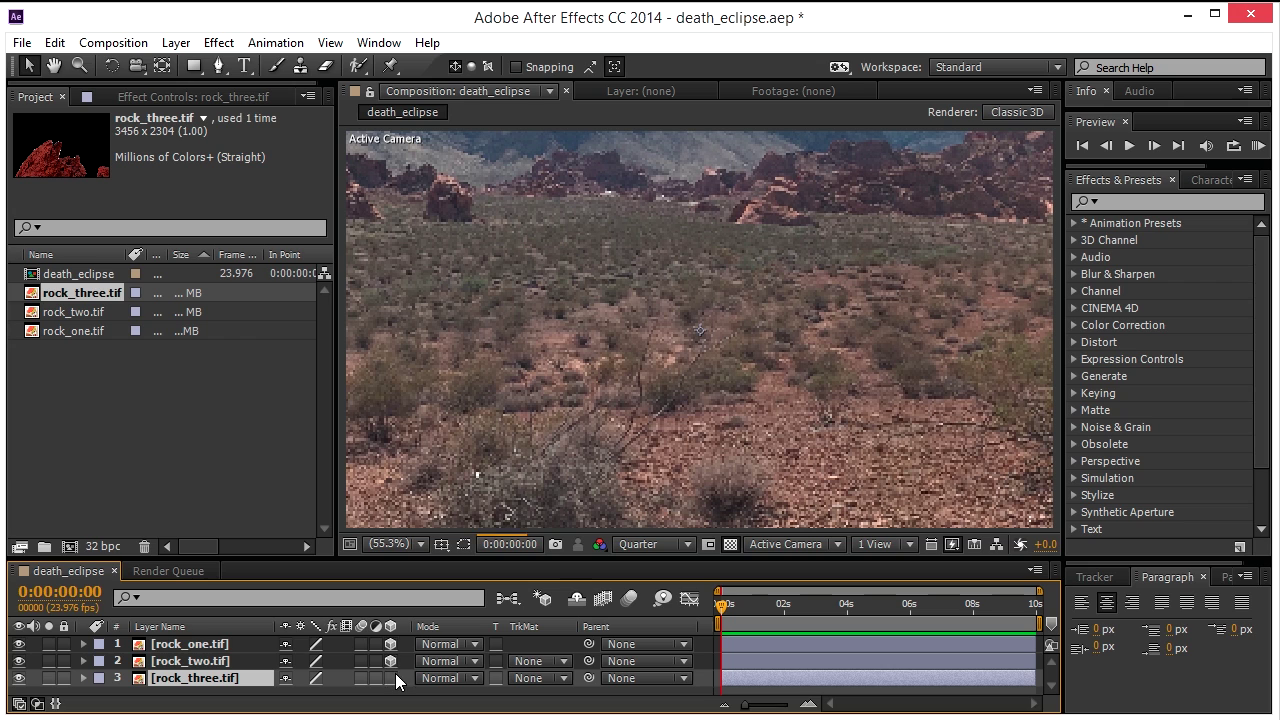
left_click(390, 678)
Create a new Camera 1 layer with default settings.
left_click(176, 43)
mouse_move(231, 68)
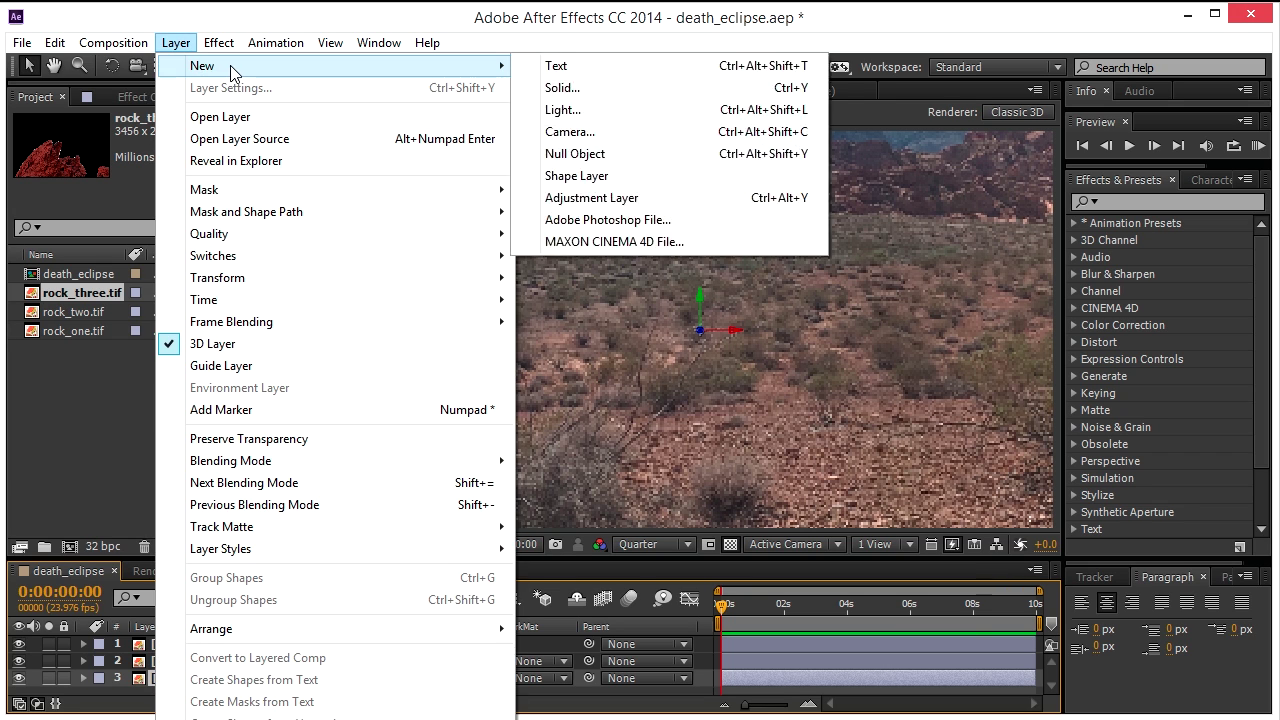
left_click(557, 134)
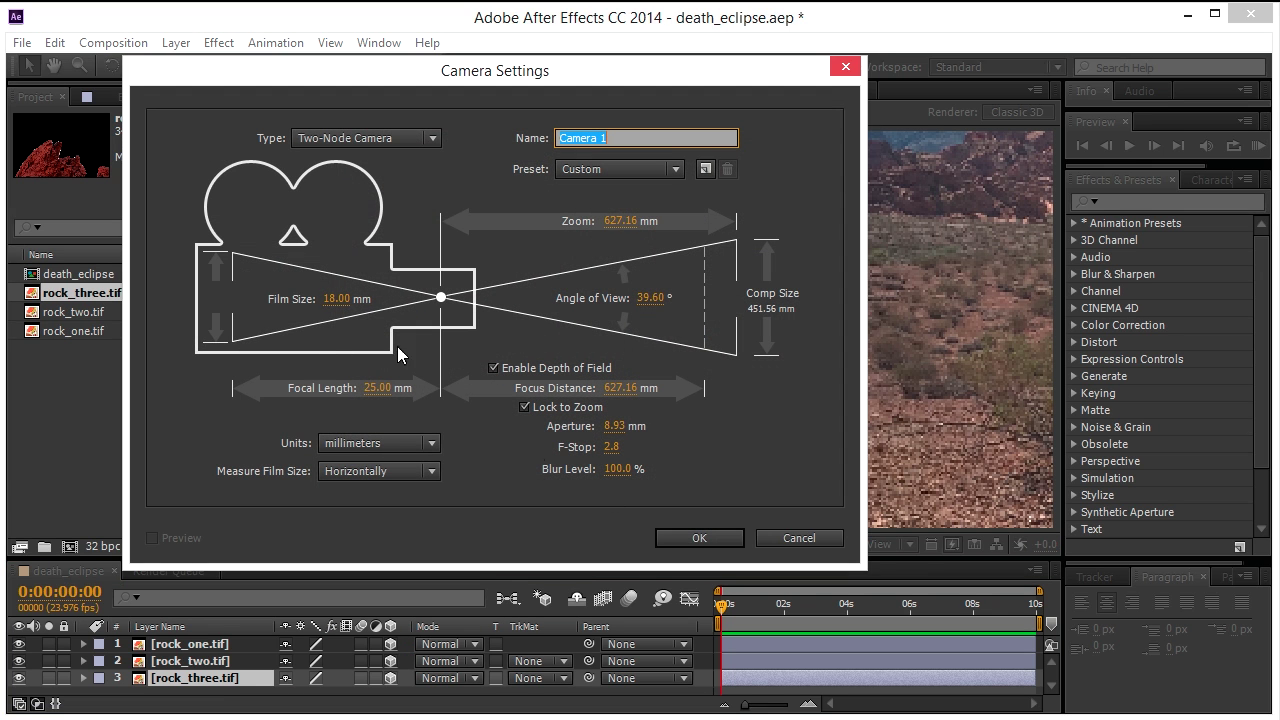
left_click(699, 539)
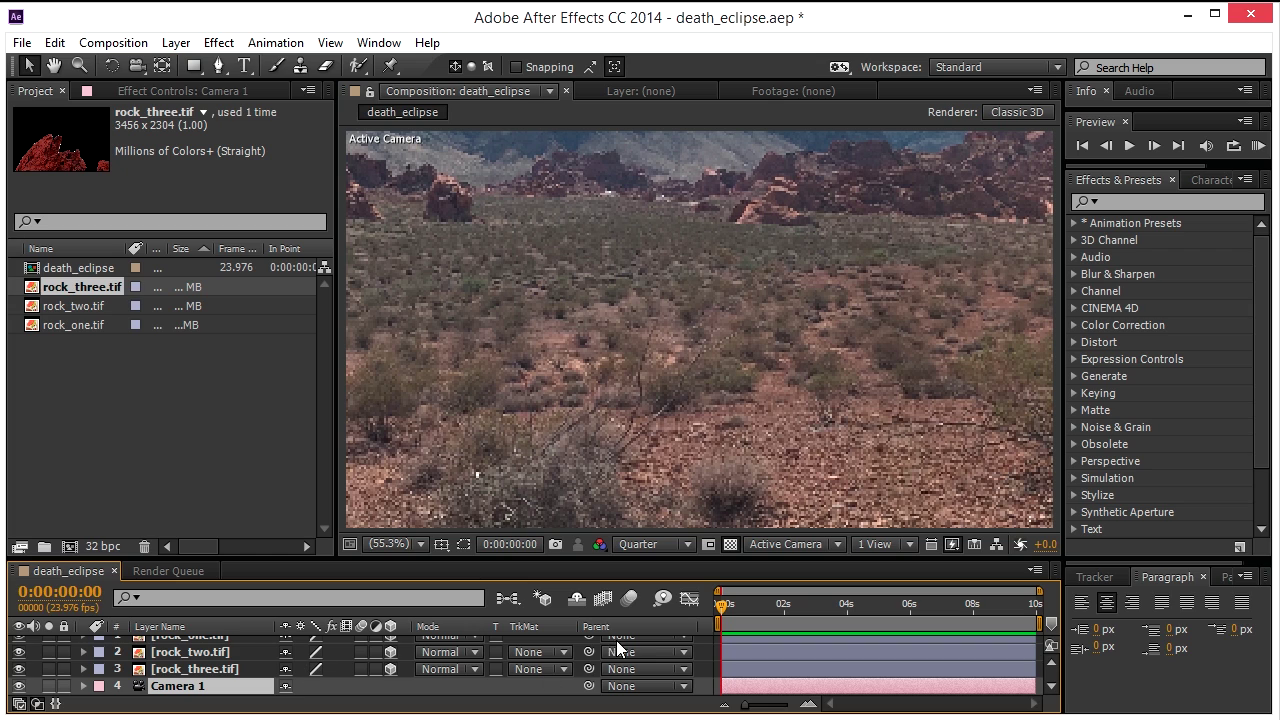
Set the 3D view to Camera 1, then to Top, and adjust the magnification.
left_click(790, 546)
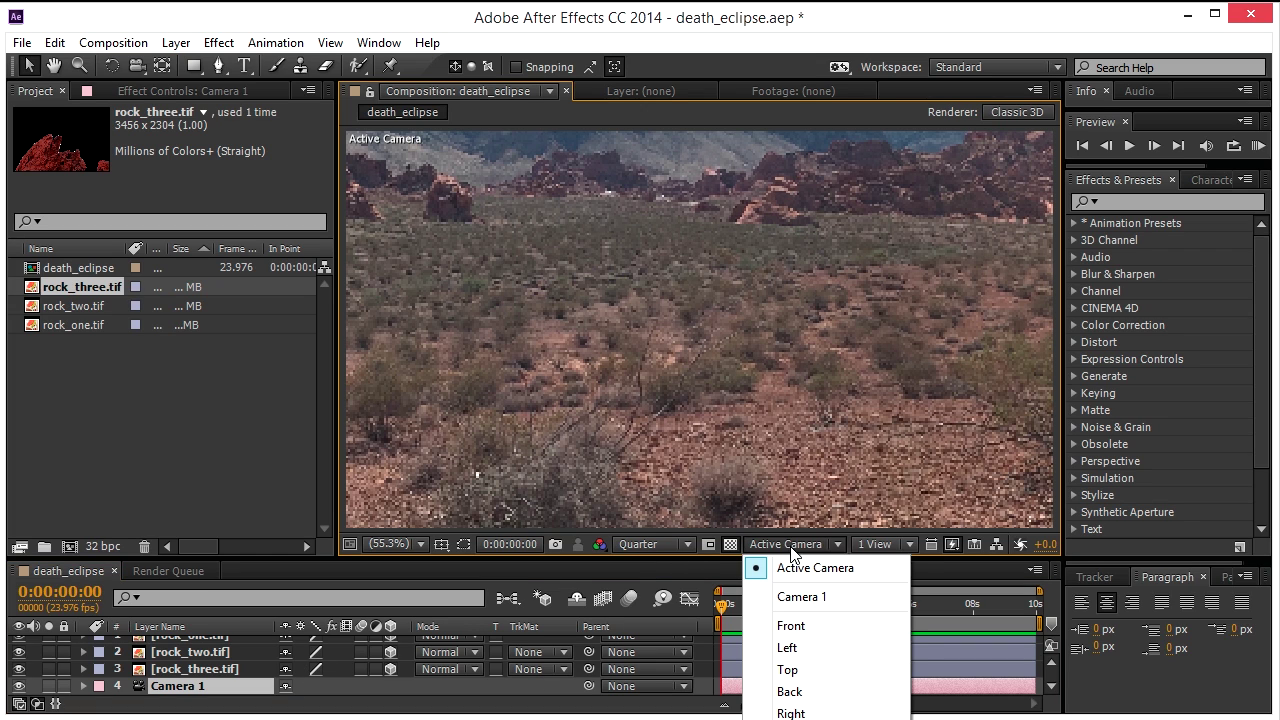
left_click(804, 597)
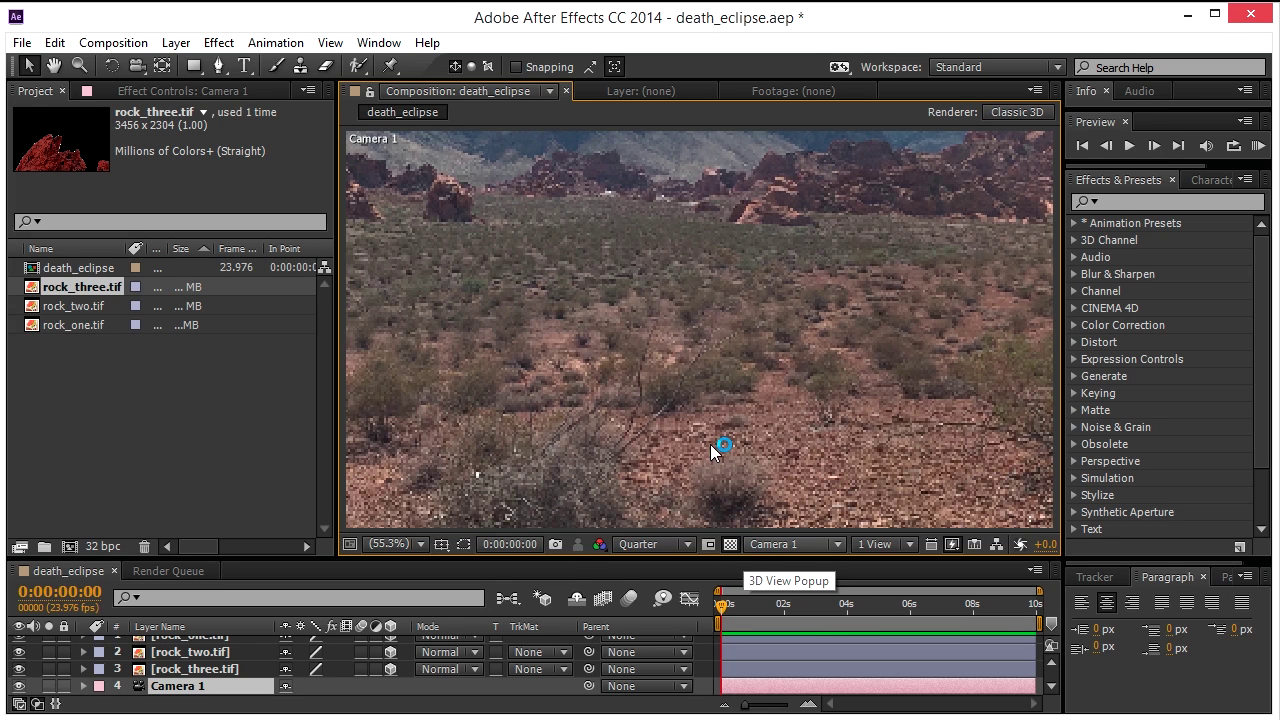
scroll(649, 262, "down", 3)
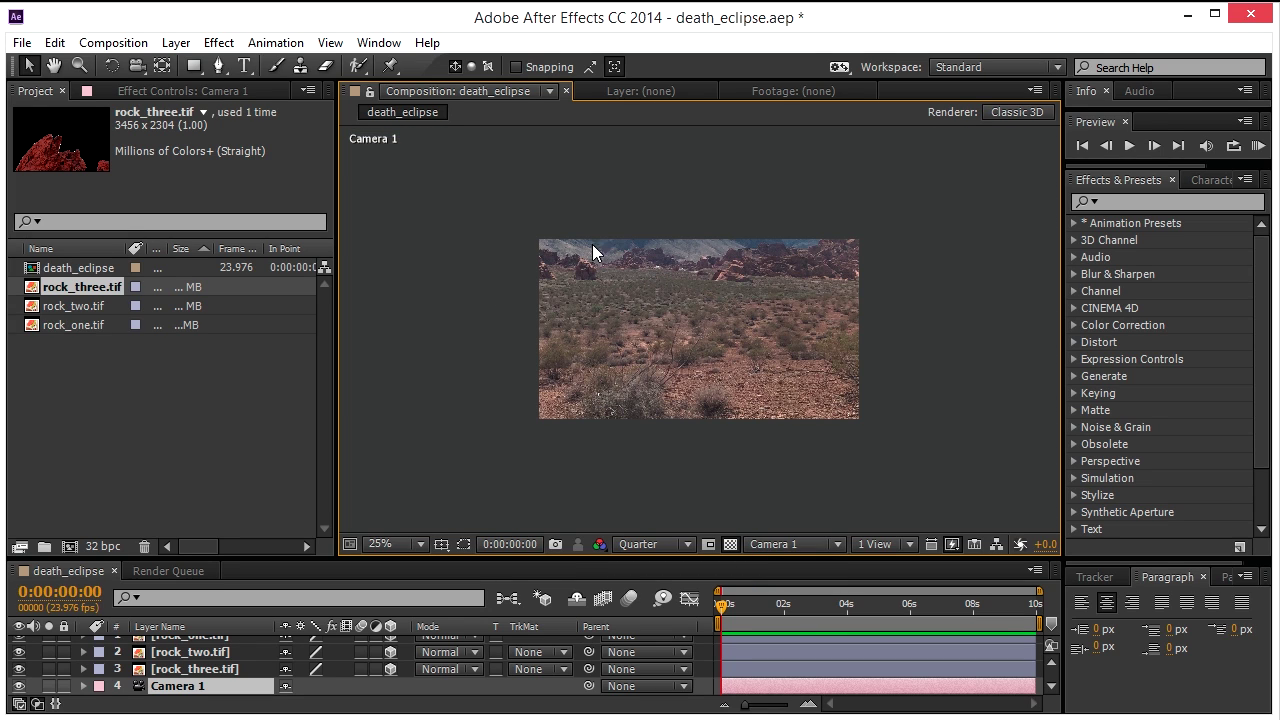
left_click(774, 543)
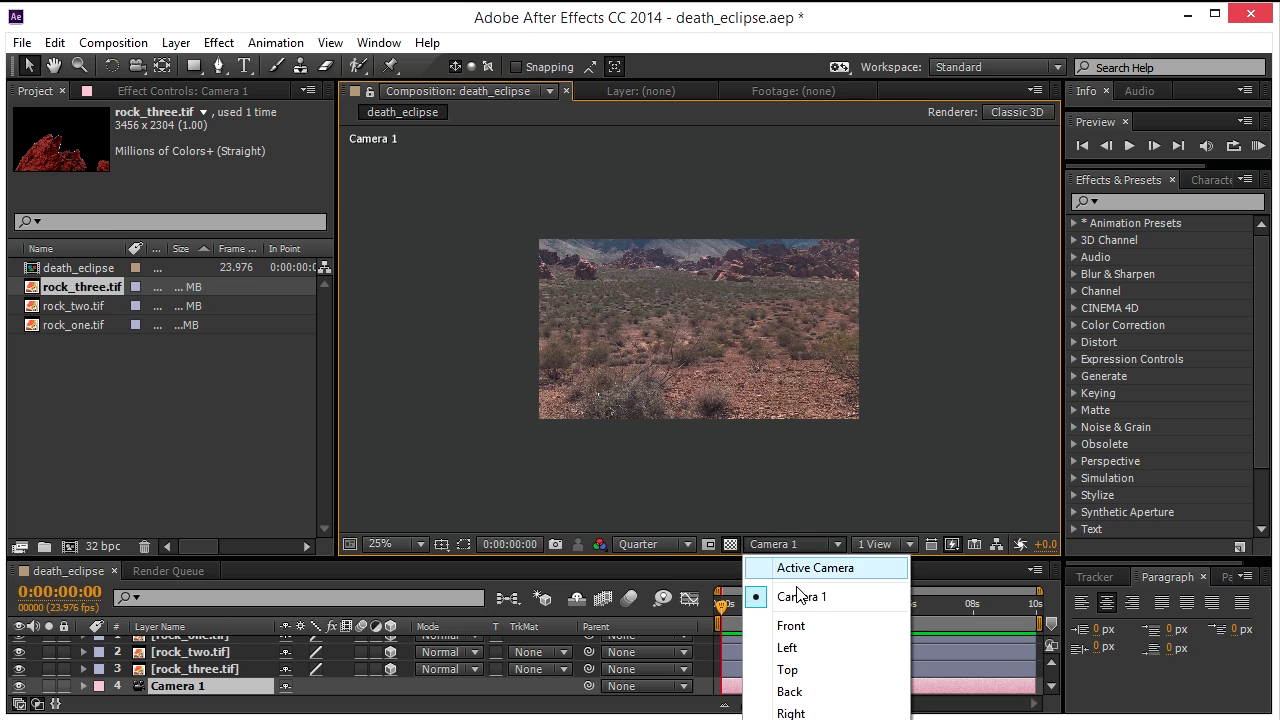
left_click(787, 672)
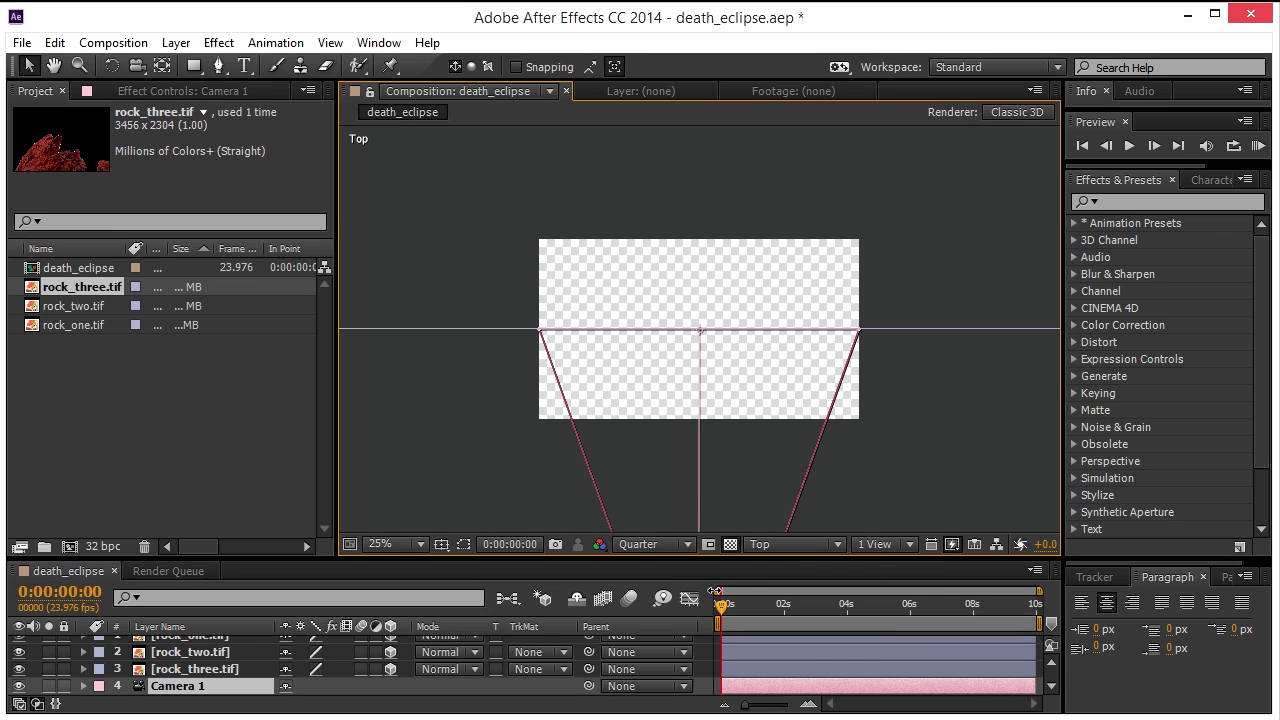
scroll(704, 413, "down", 3)
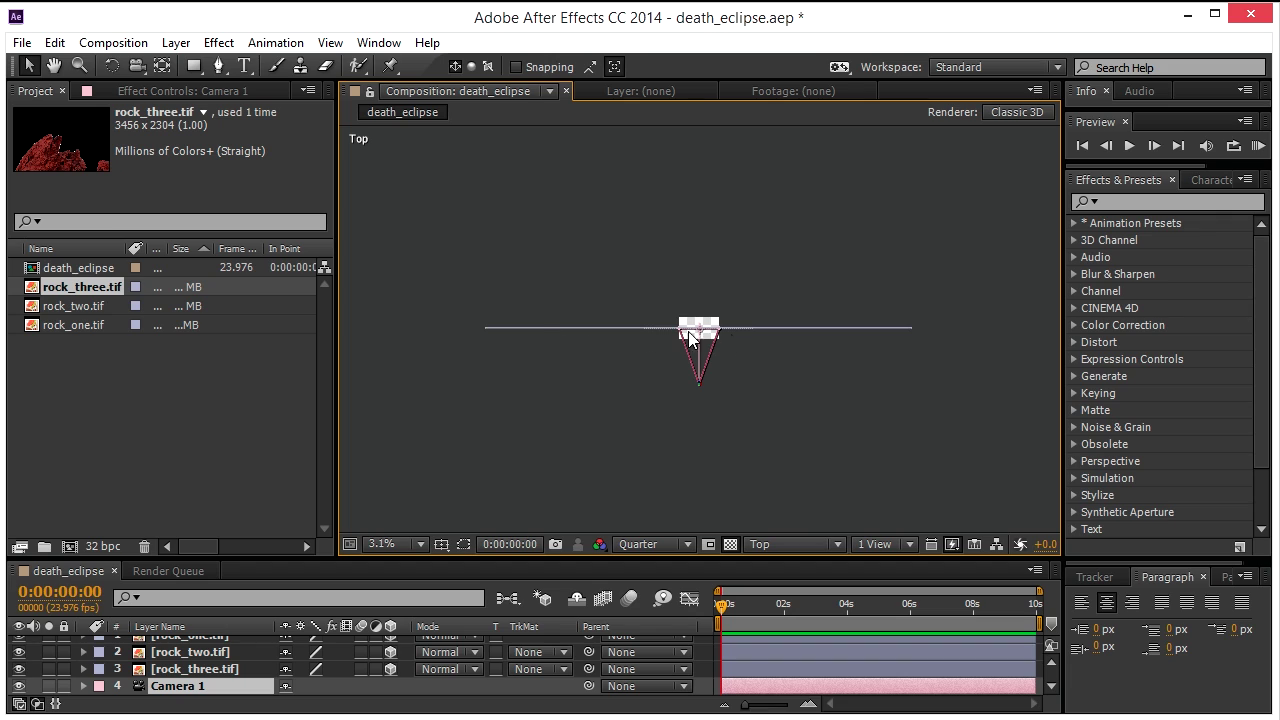
scroll(664, 338, "up", 1)
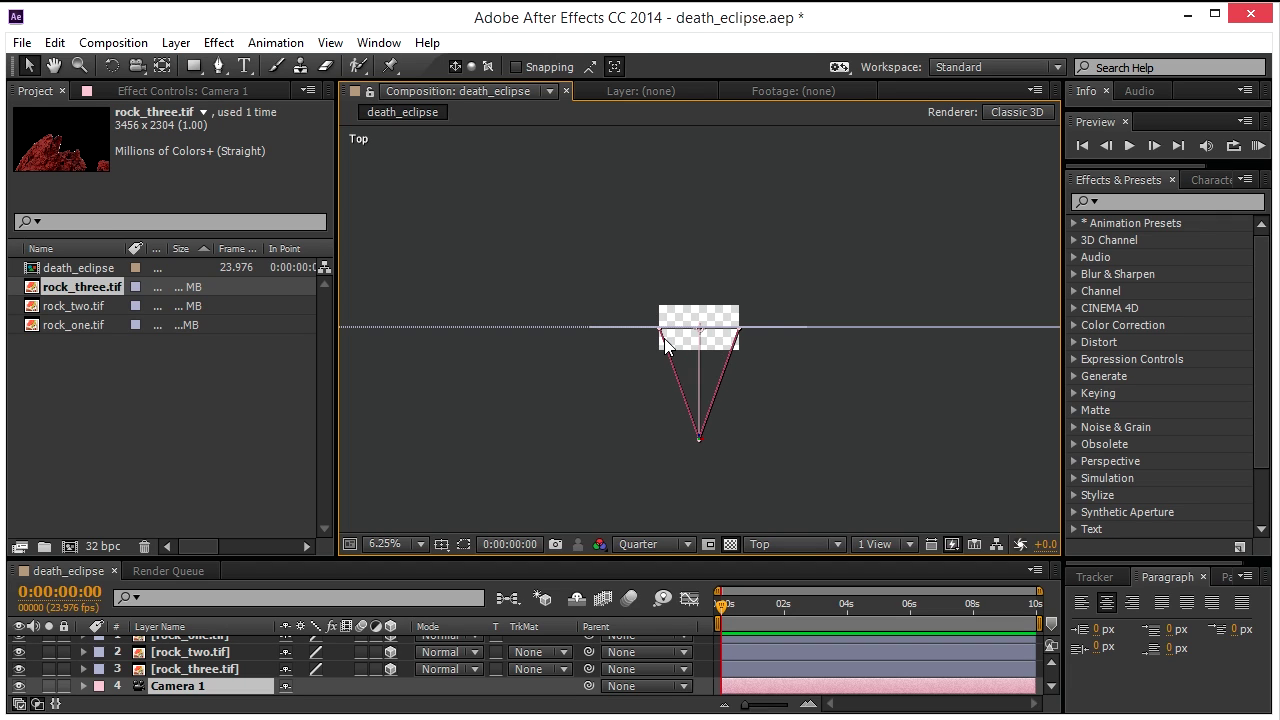
scroll(664, 338, "up", 1)
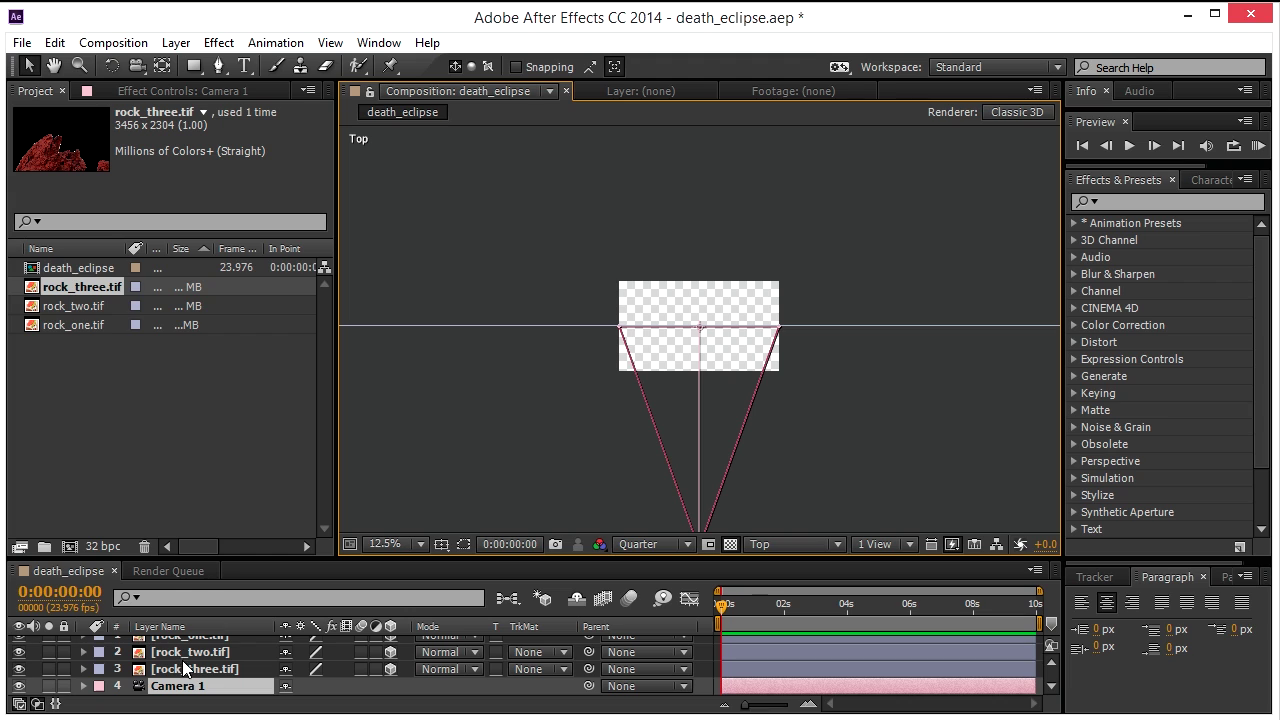
In Top view, push rock_one farther back along the Z axis twice.
left_click(205, 638)
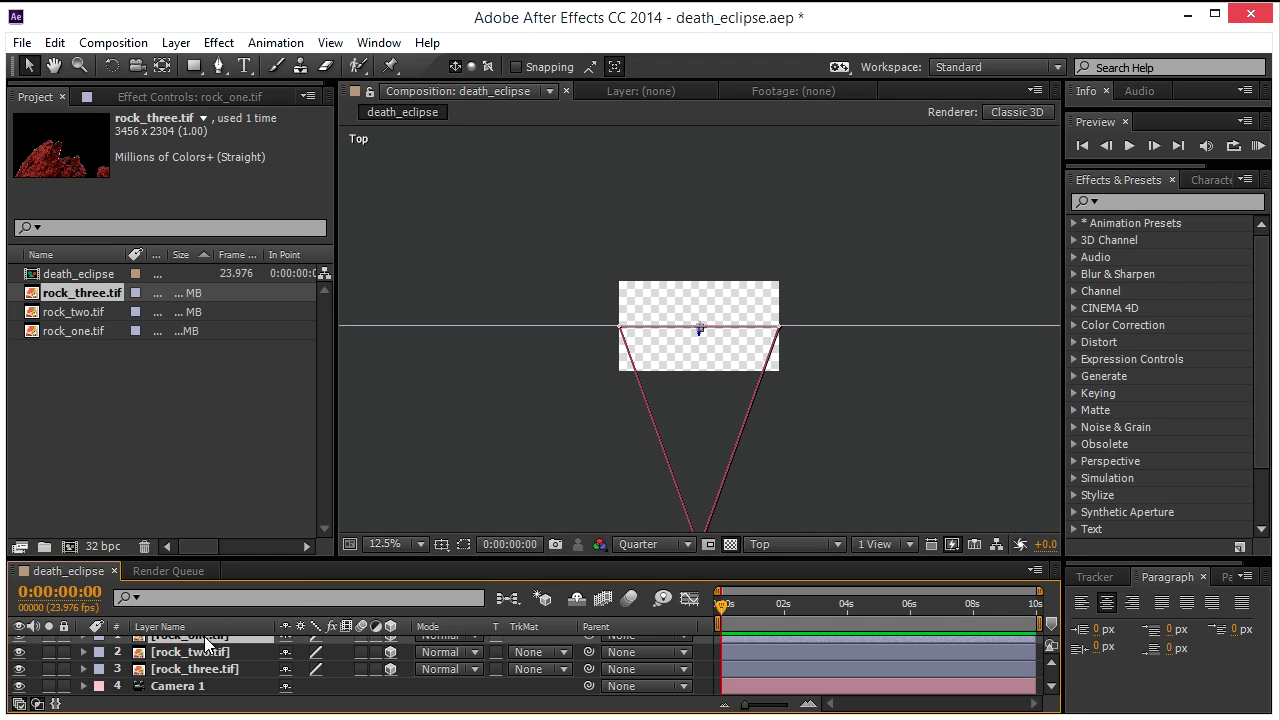
key("shift+slash")
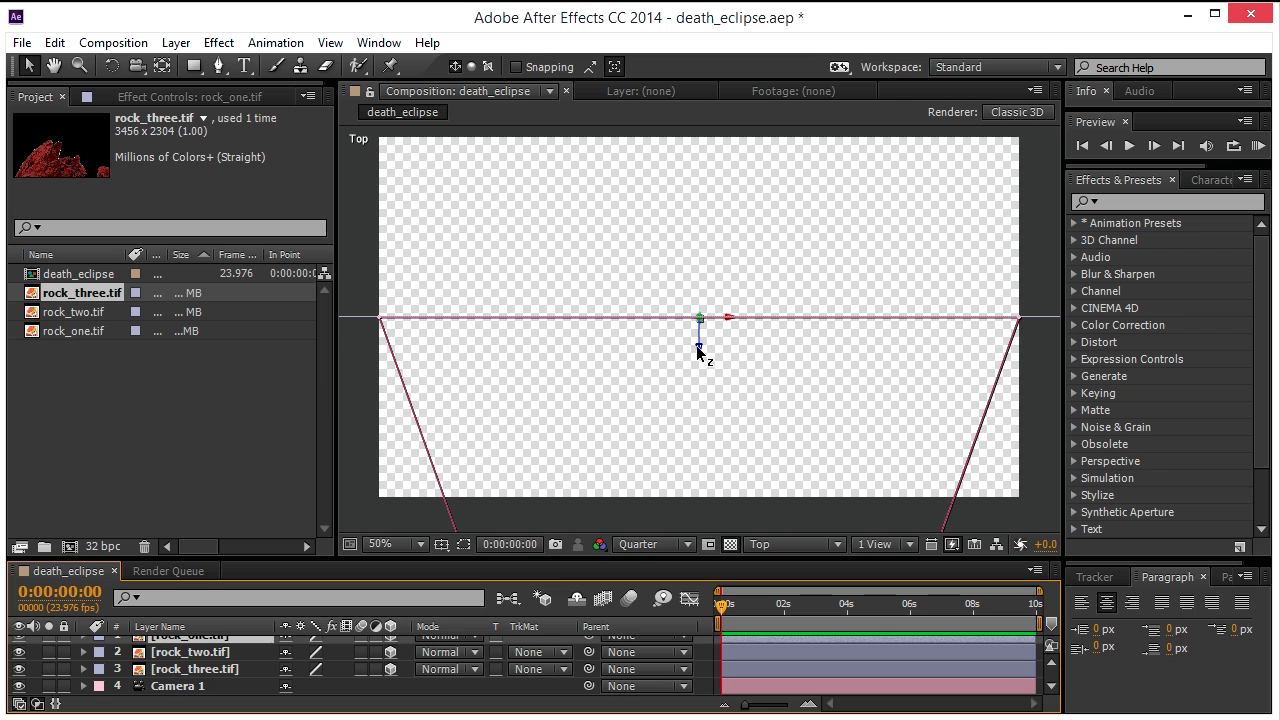
left_click_drag(697, 347, 697, 177)
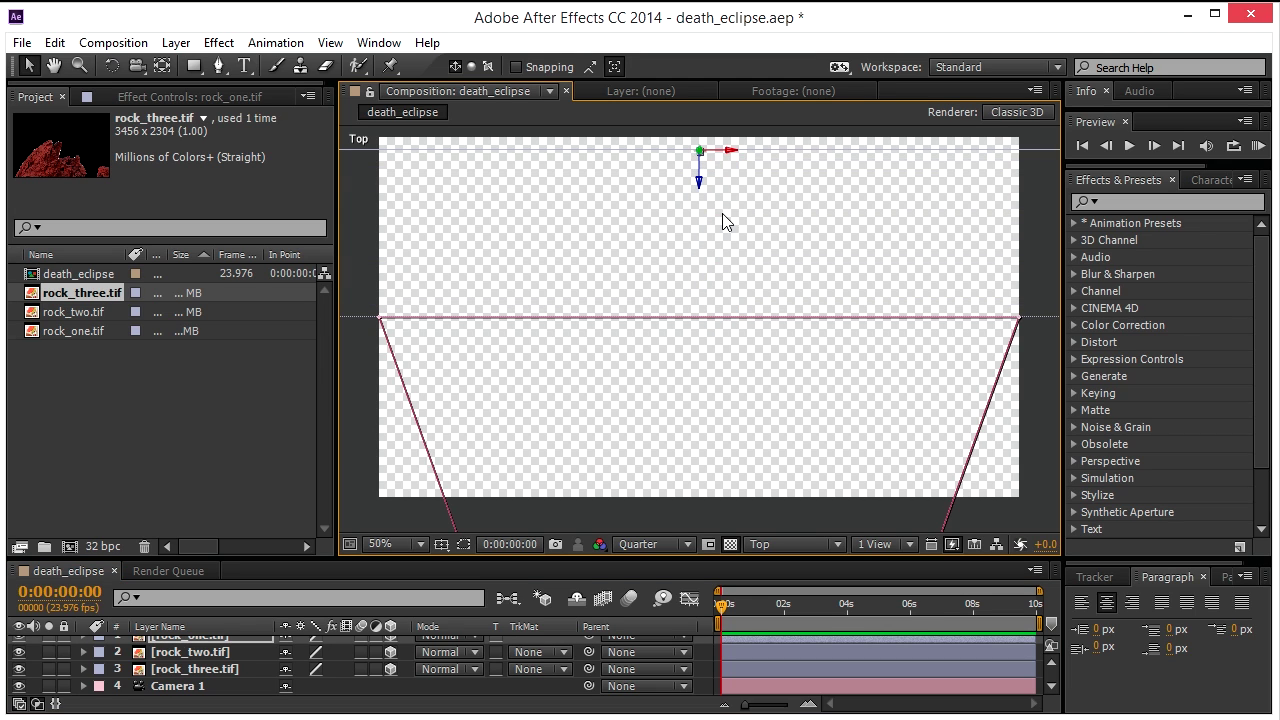
key("comma")
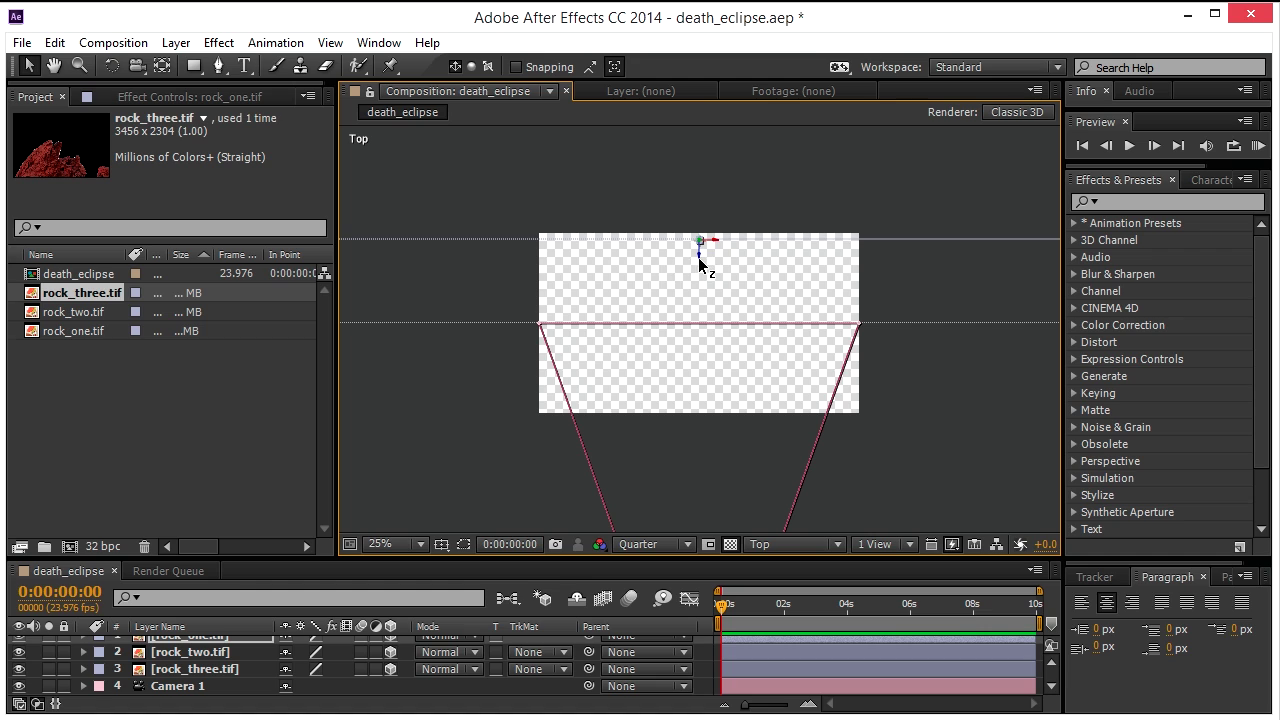
left_click_drag(698, 237, 700, 177)
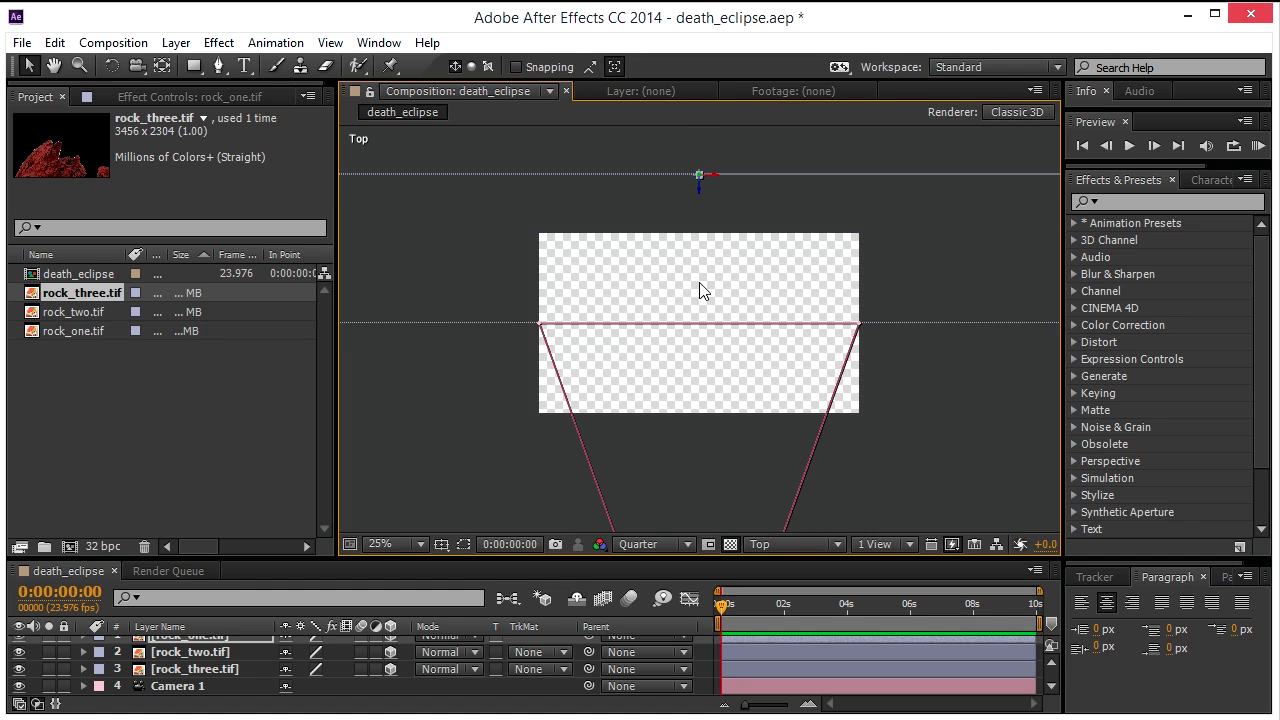
key("comma")
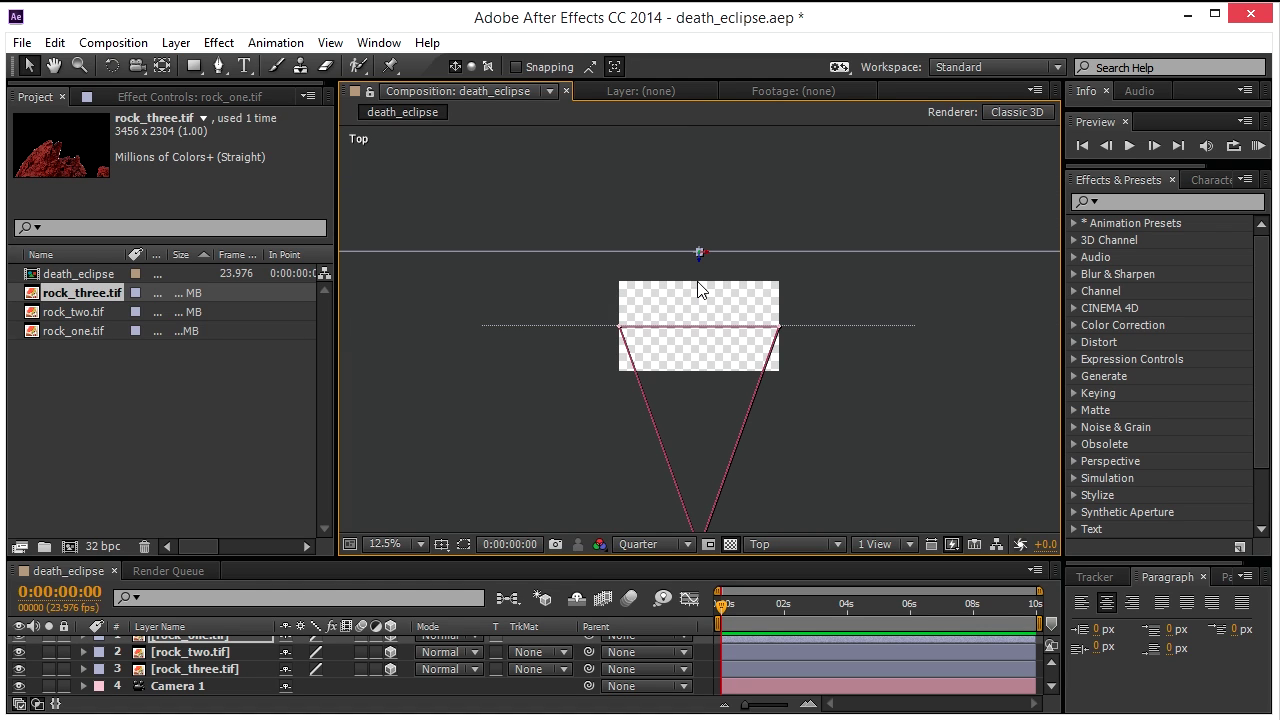
Switch back to the Camera 1 view and dolly the camera toward the rocks.
left_click(773, 546)
left_click(802, 597)
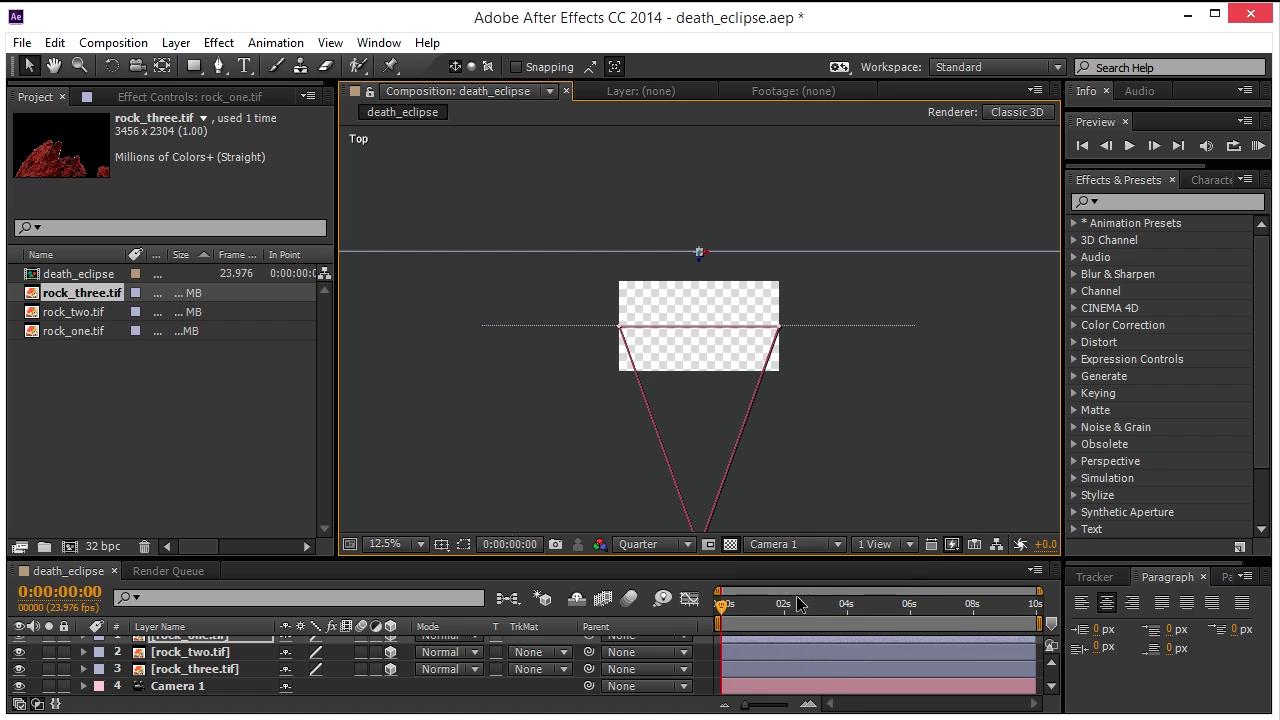
key("period")
key("period")
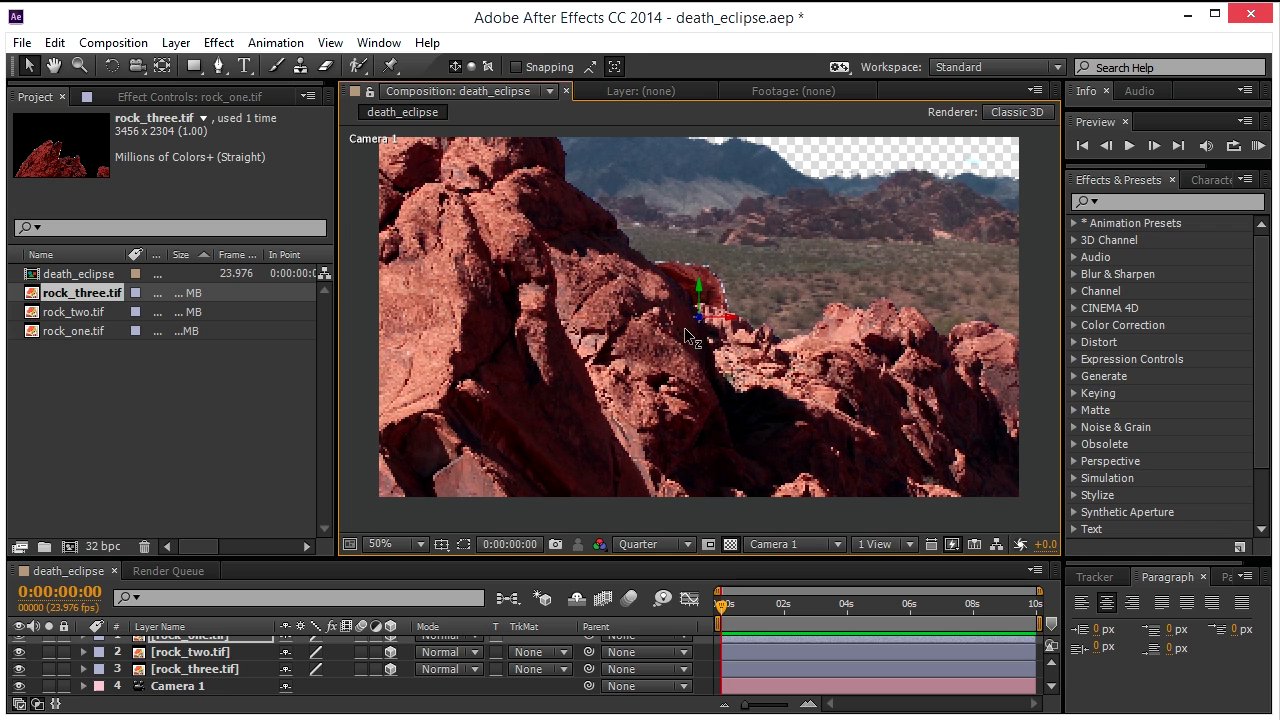
left_click_drag(677, 345, 313, 507)
key("comma")
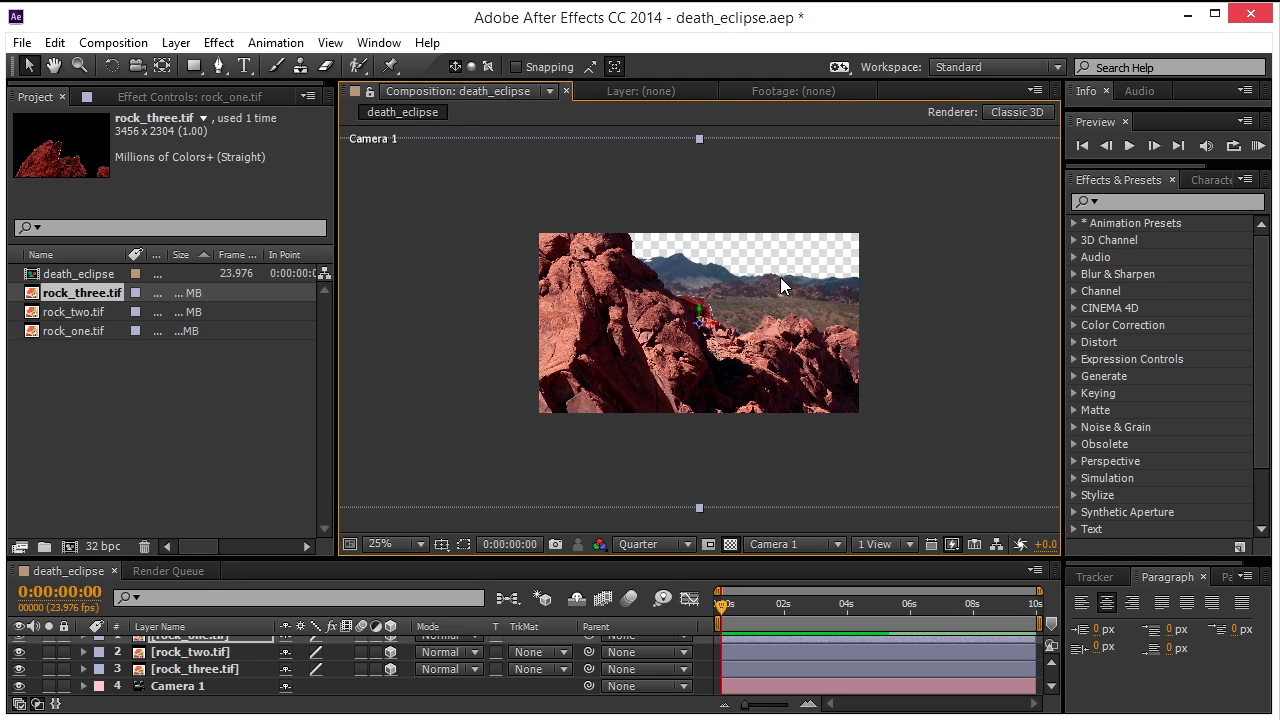
key("comma")
key("period")
In Top view, move Camera 1 farther back from the rocks along Z.
left_click(782, 547)
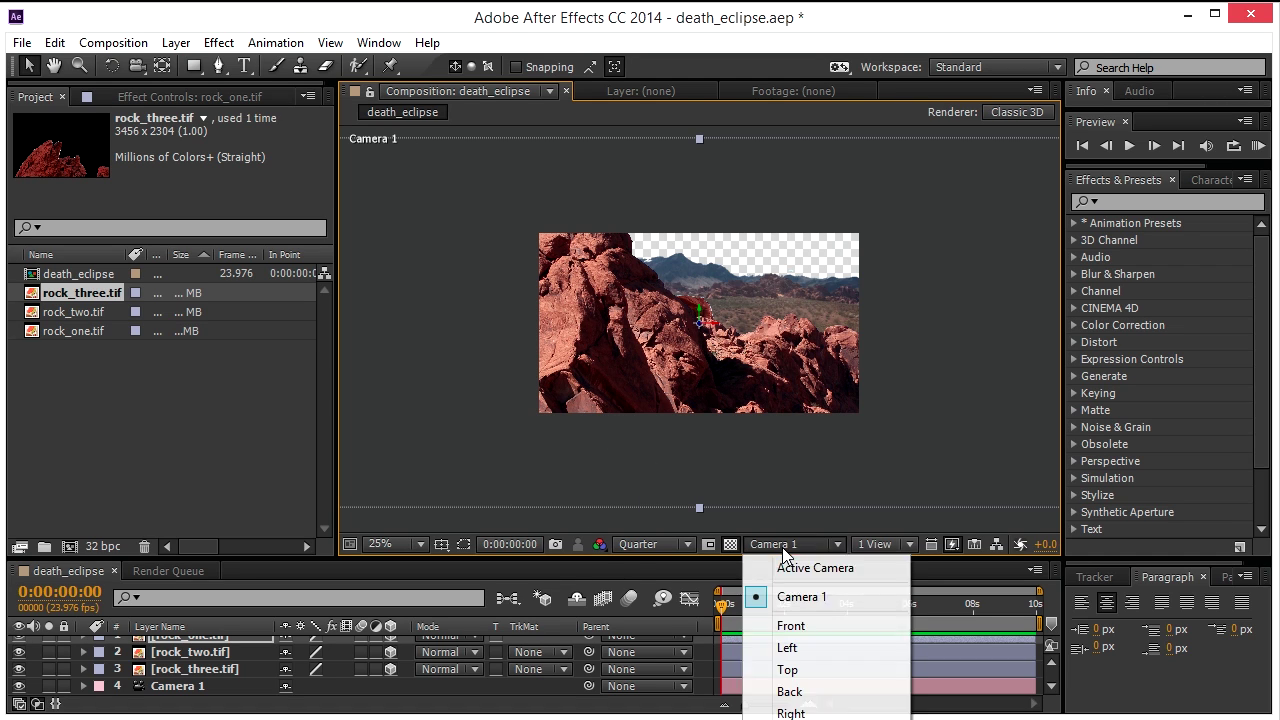
left_click(789, 671)
scroll(702, 392, "down", 4)
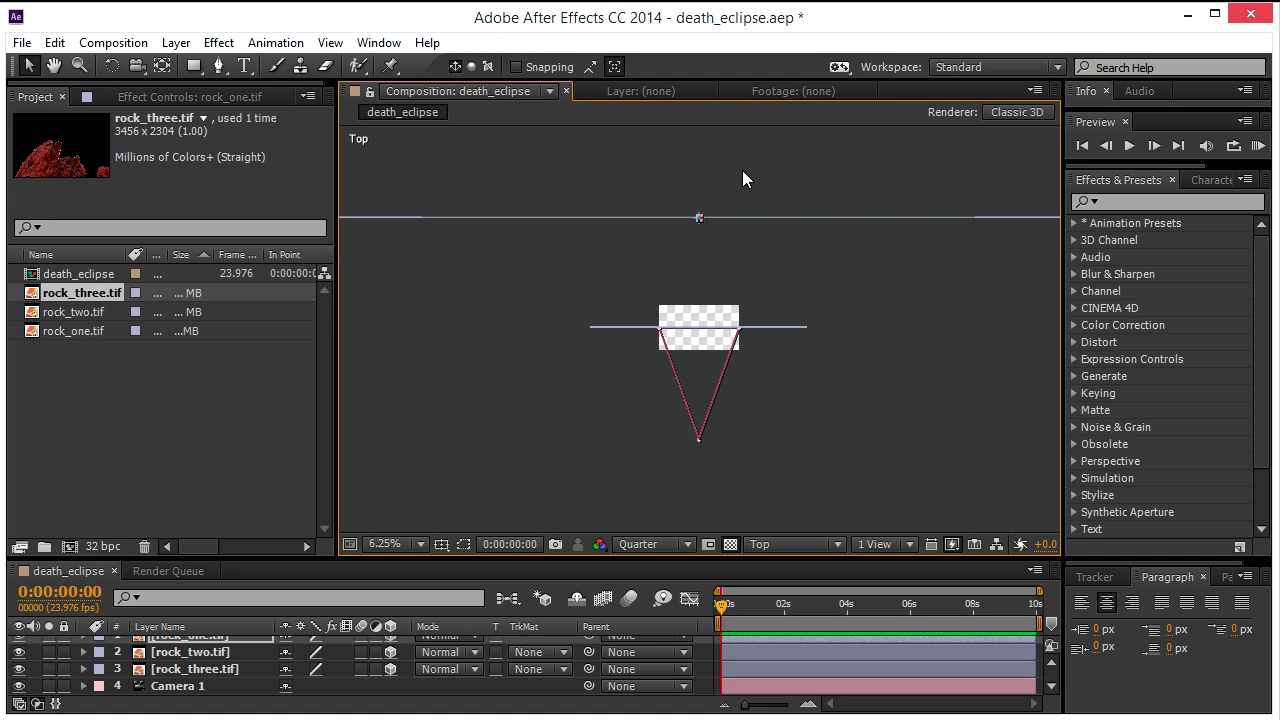
key("comma")
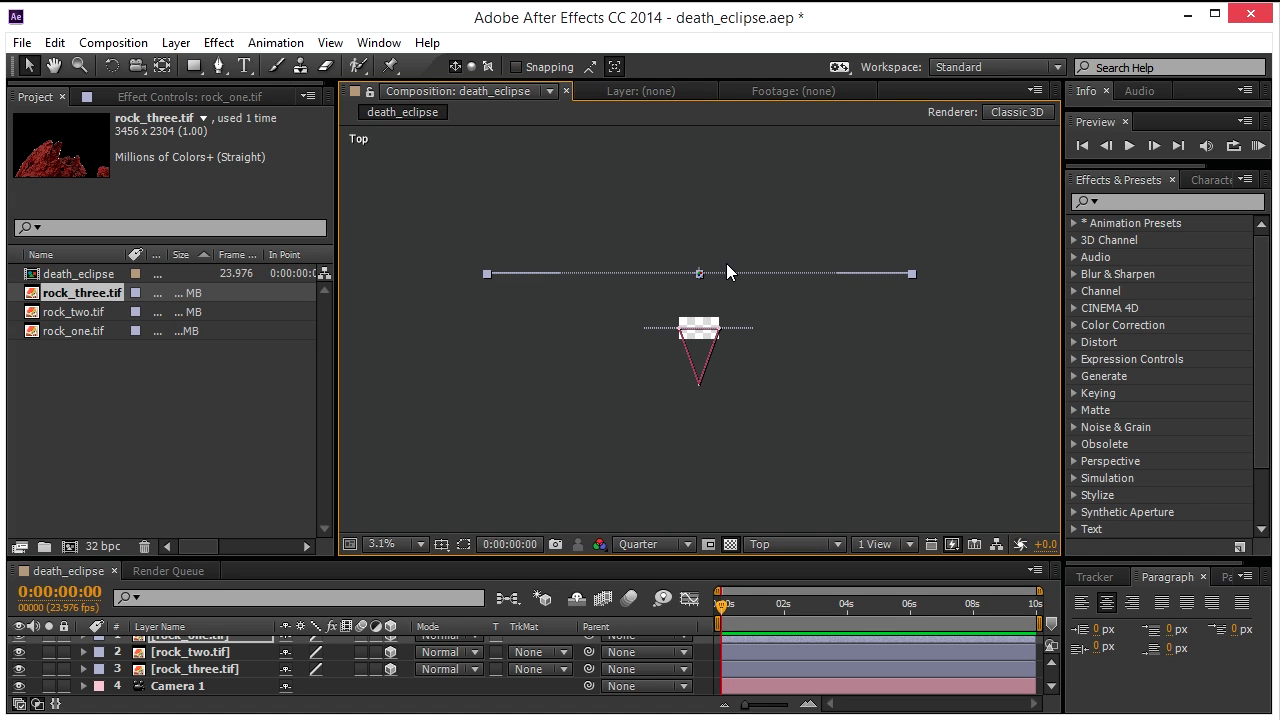
key("period")
key("period")
key("comma")
key("comma")
left_click_drag(698, 279, 699, 185)
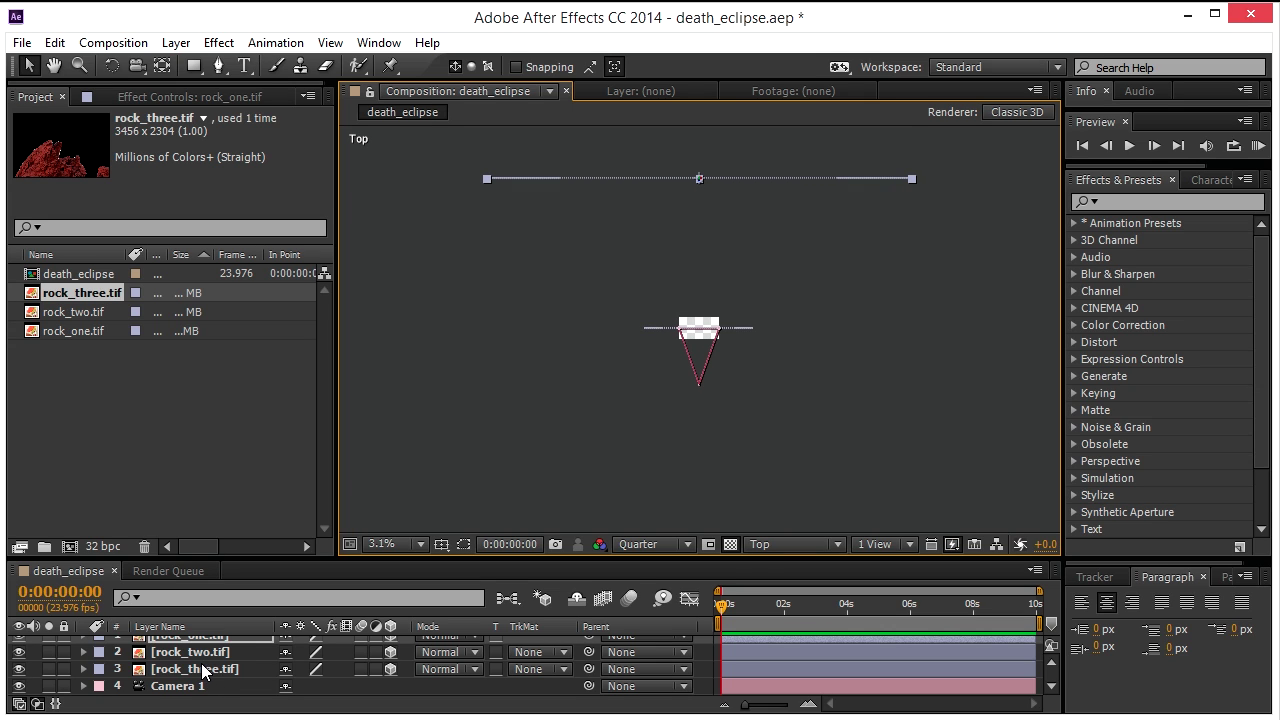
Return to the Camera 1 view and dolly the camera to frame the rocks at the bottom.
left_click(761, 545)
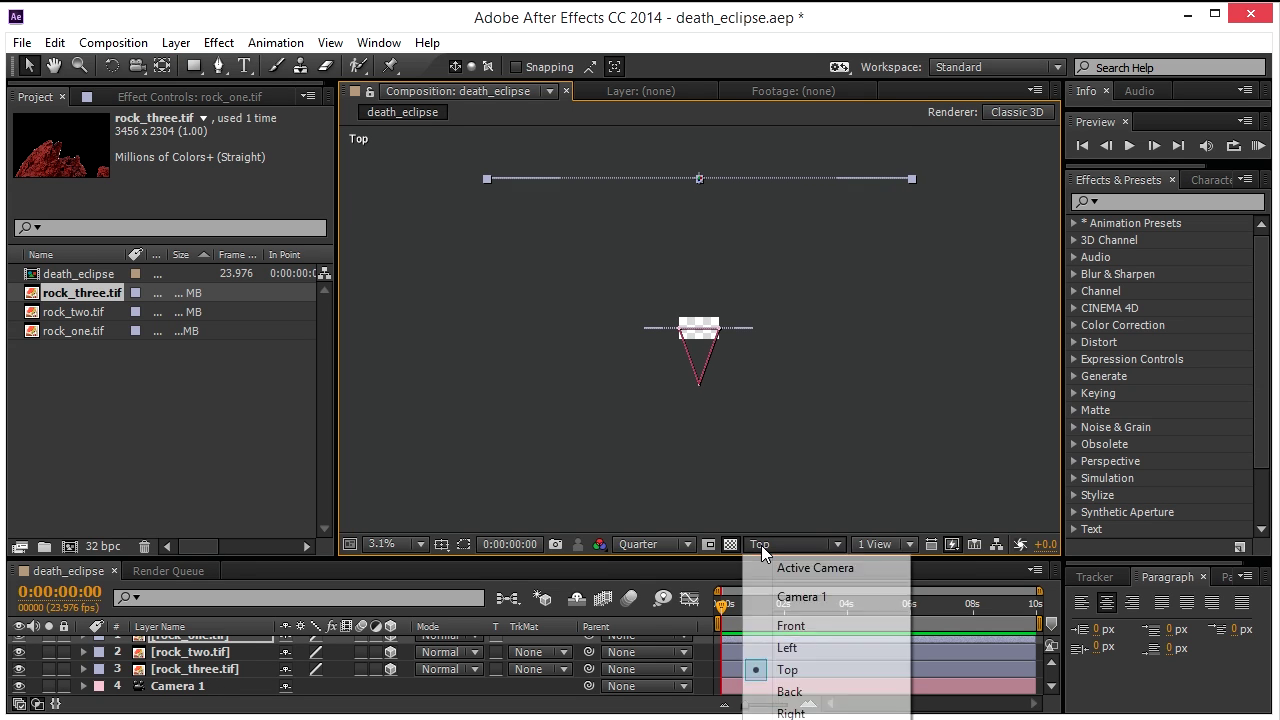
left_click(785, 600)
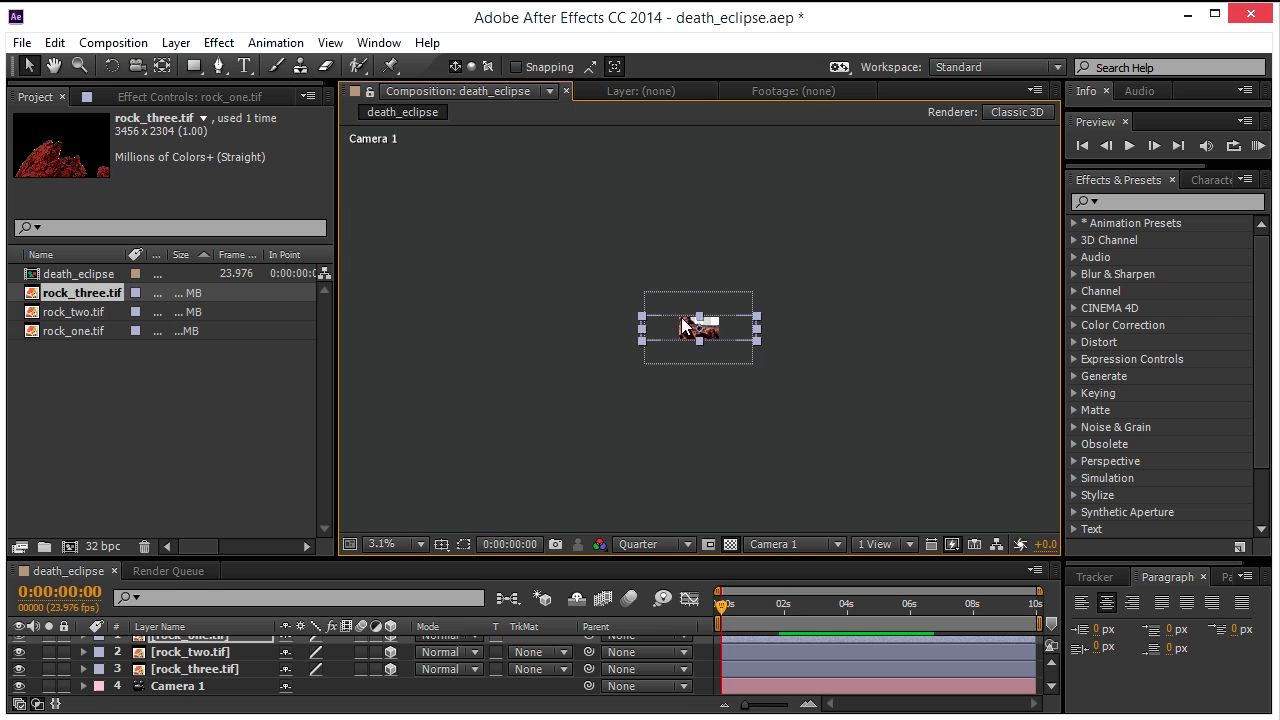
scroll(697, 336, "up", 2)
scroll(695, 336, "up", 4)
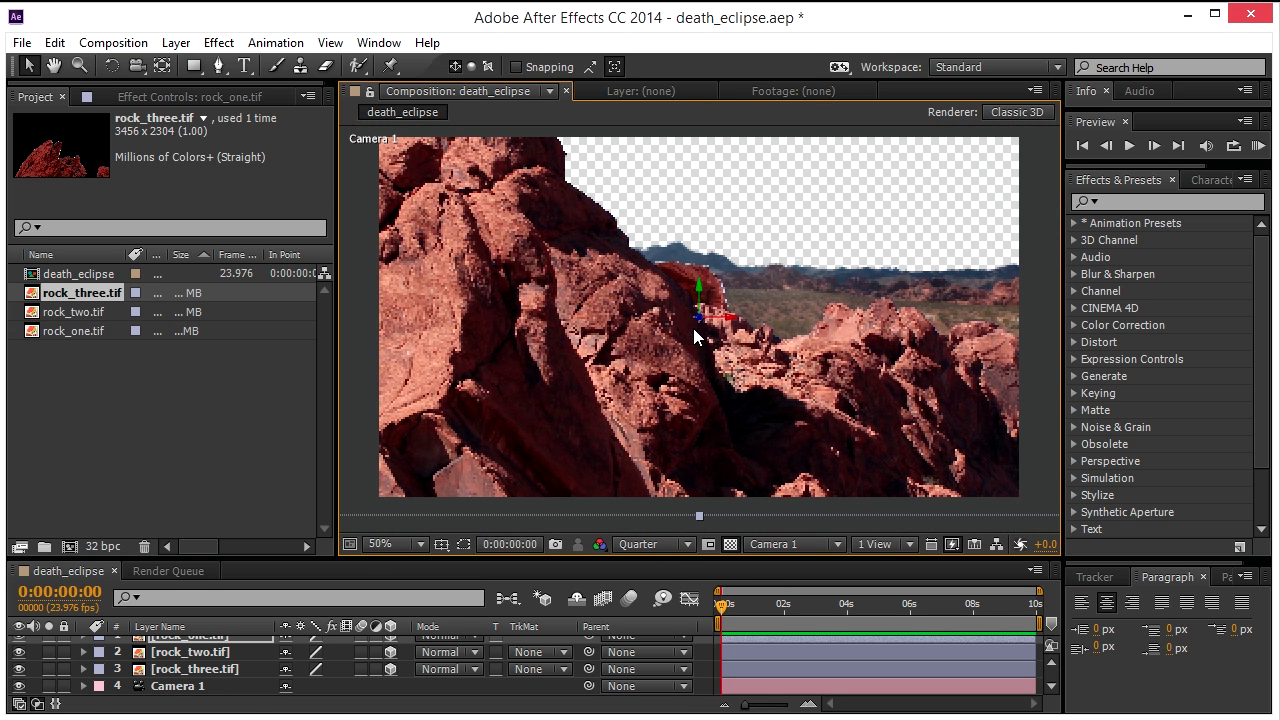
left_click(208, 654)
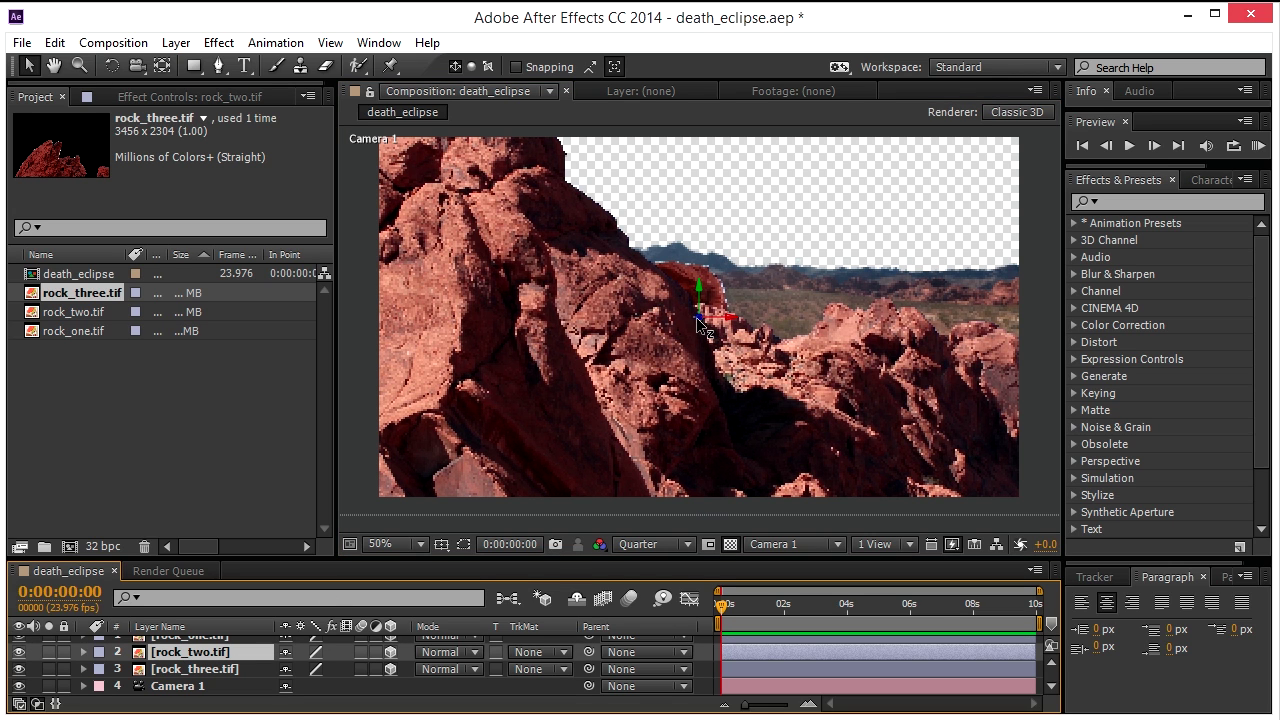
left_click_drag(700, 331, 744, 419)
left_click(738, 354)
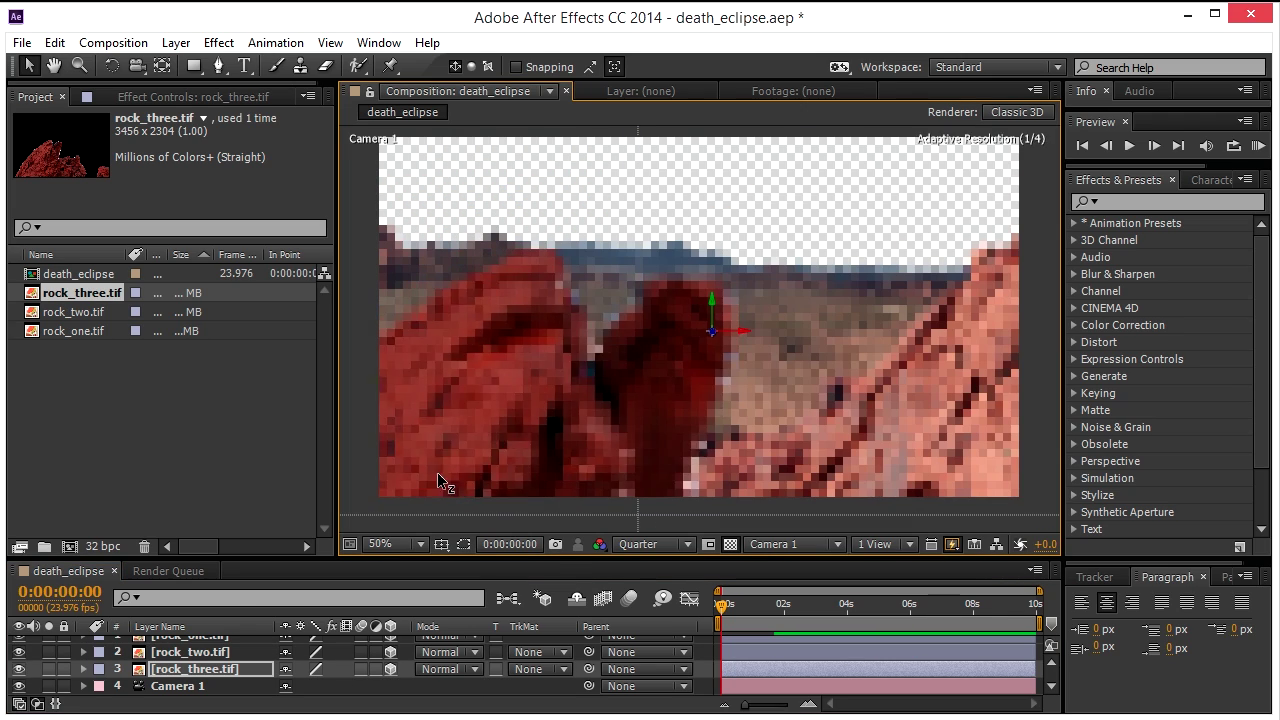
key("comma")
left_click_drag(638, 426, 450, 428)
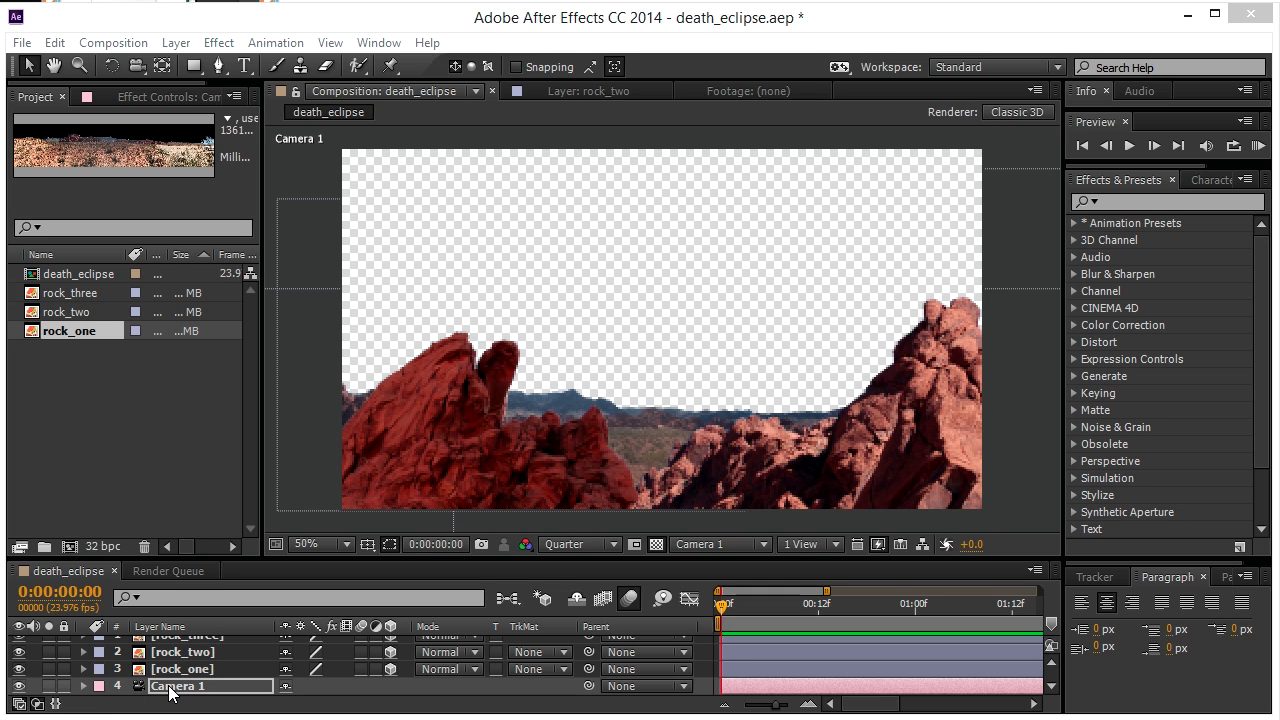
Keyframe Camera 1 Position at 640, 360, -2497.8 at frame 0, then go to 0:00:04:23.
left_click(84, 686)
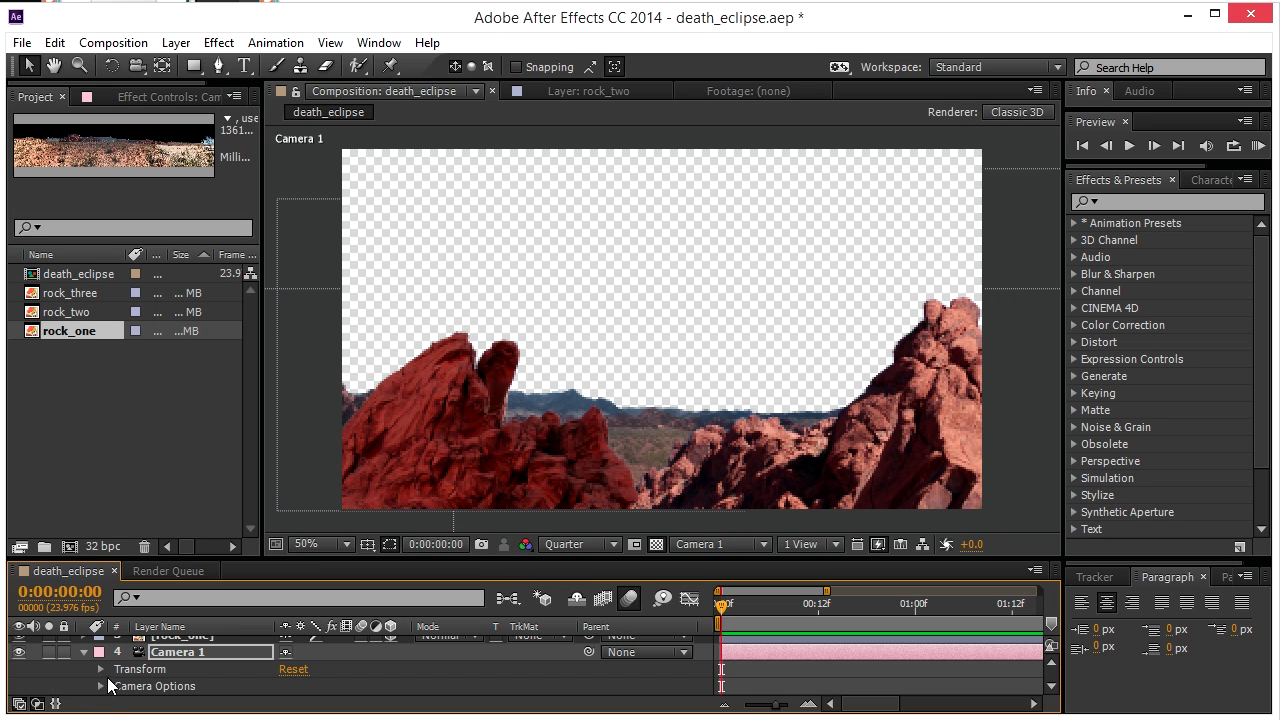
left_click(100, 669)
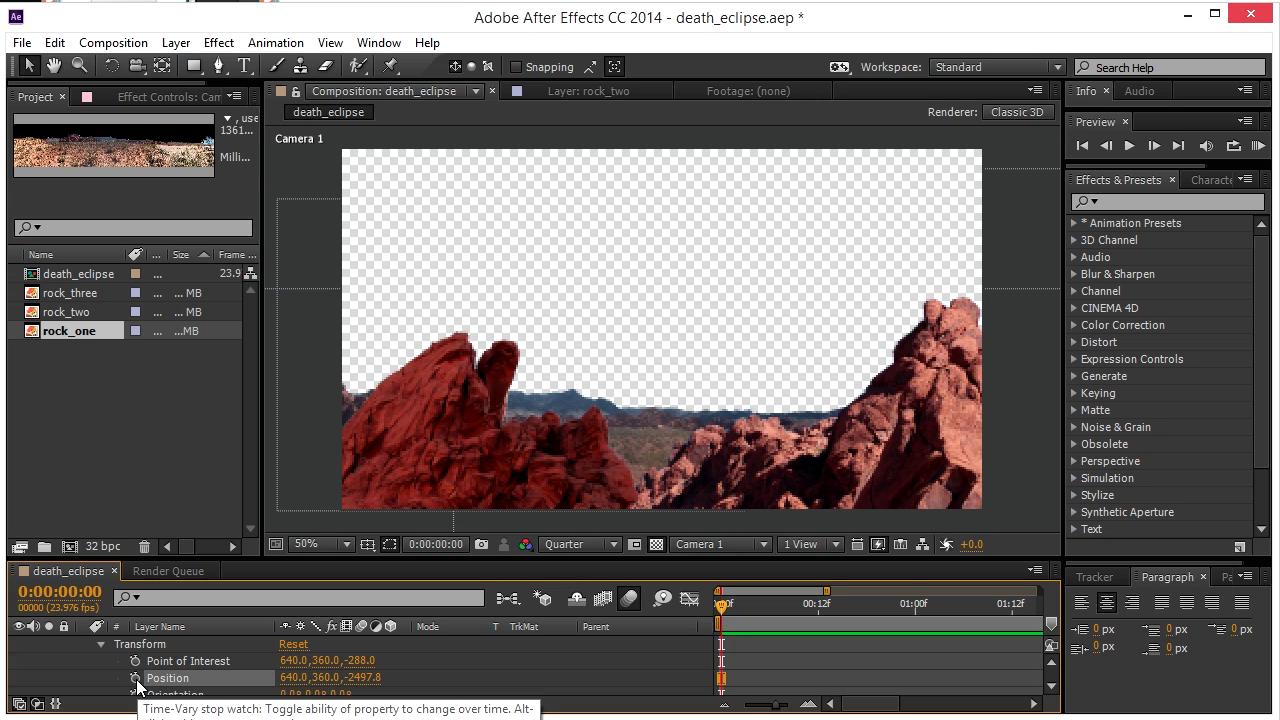
left_click(135, 678)
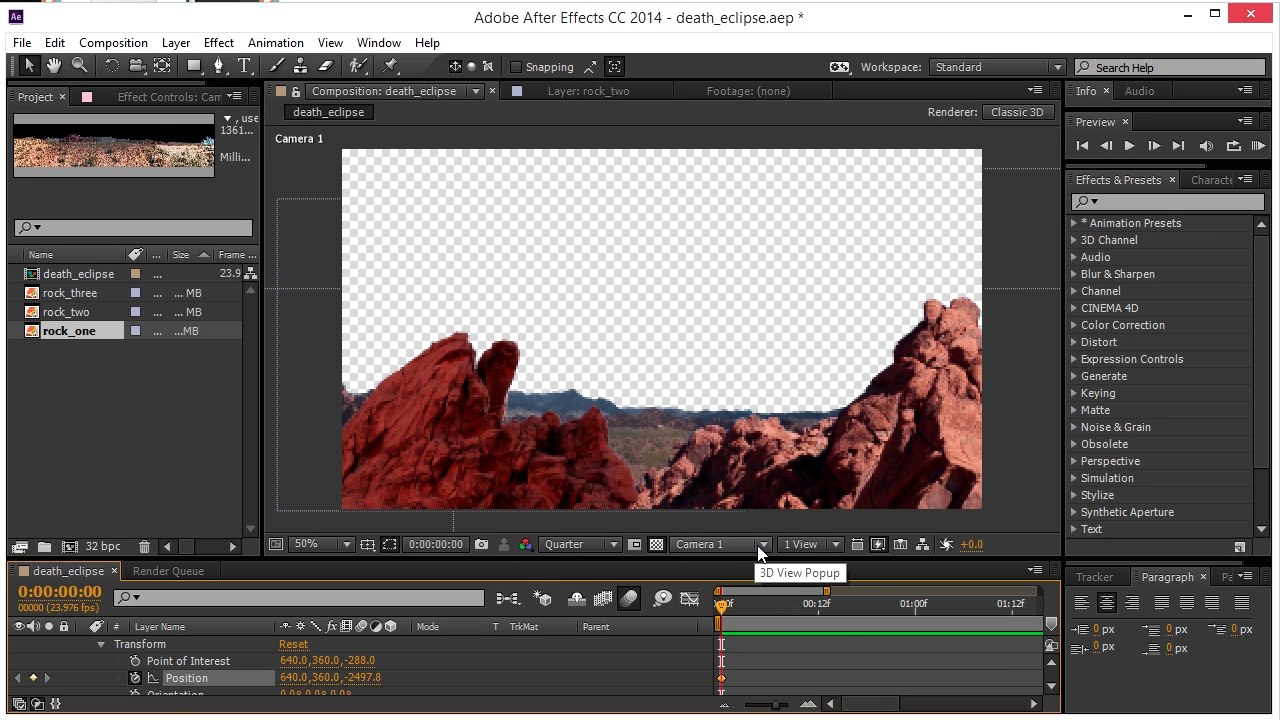
left_click_drag(877, 704, 1028, 706)
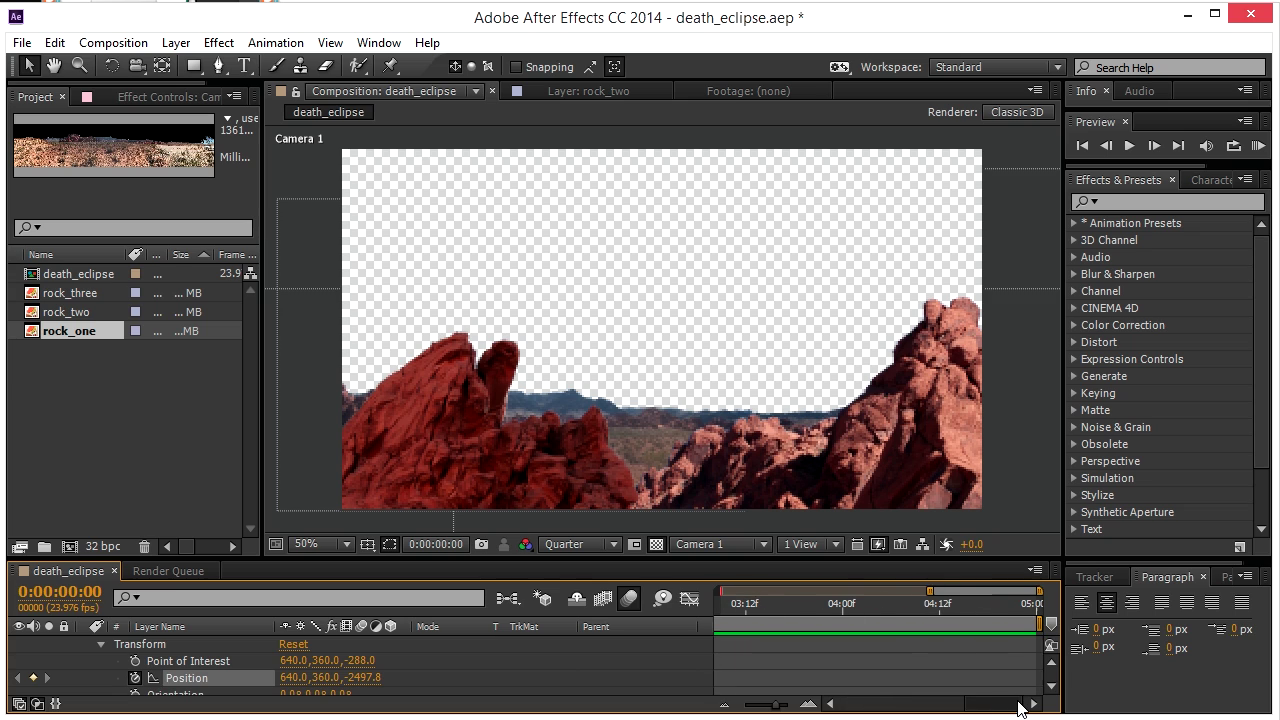
left_click(1030, 608)
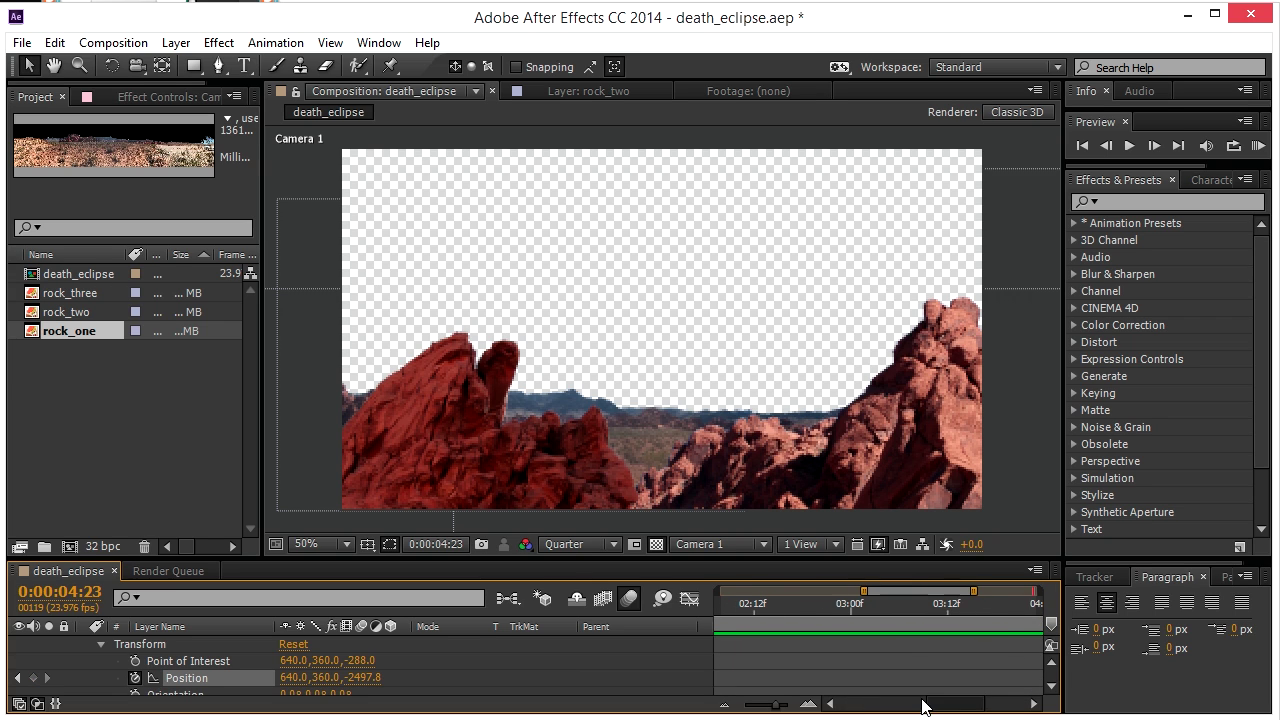
left_click_drag(922, 707, 845, 707)
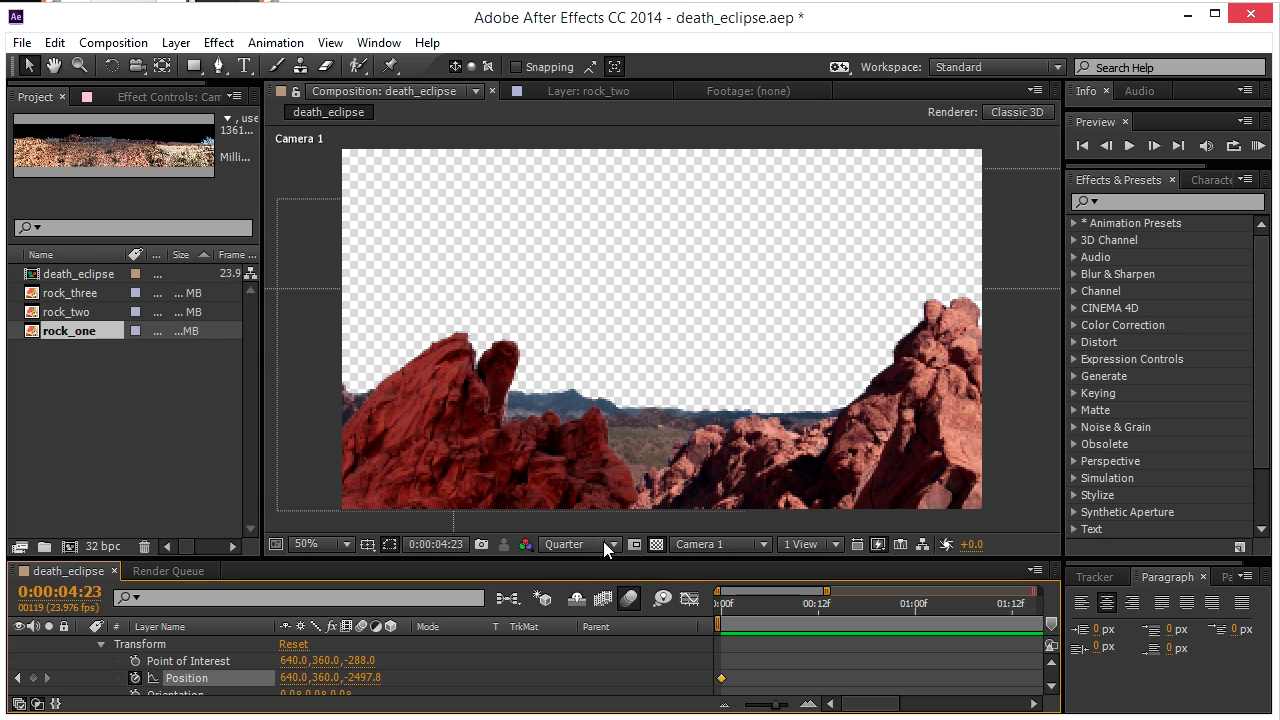
Switch to the Top view and pull Camera 1 back for the ending keyframe.
left_click(717, 543)
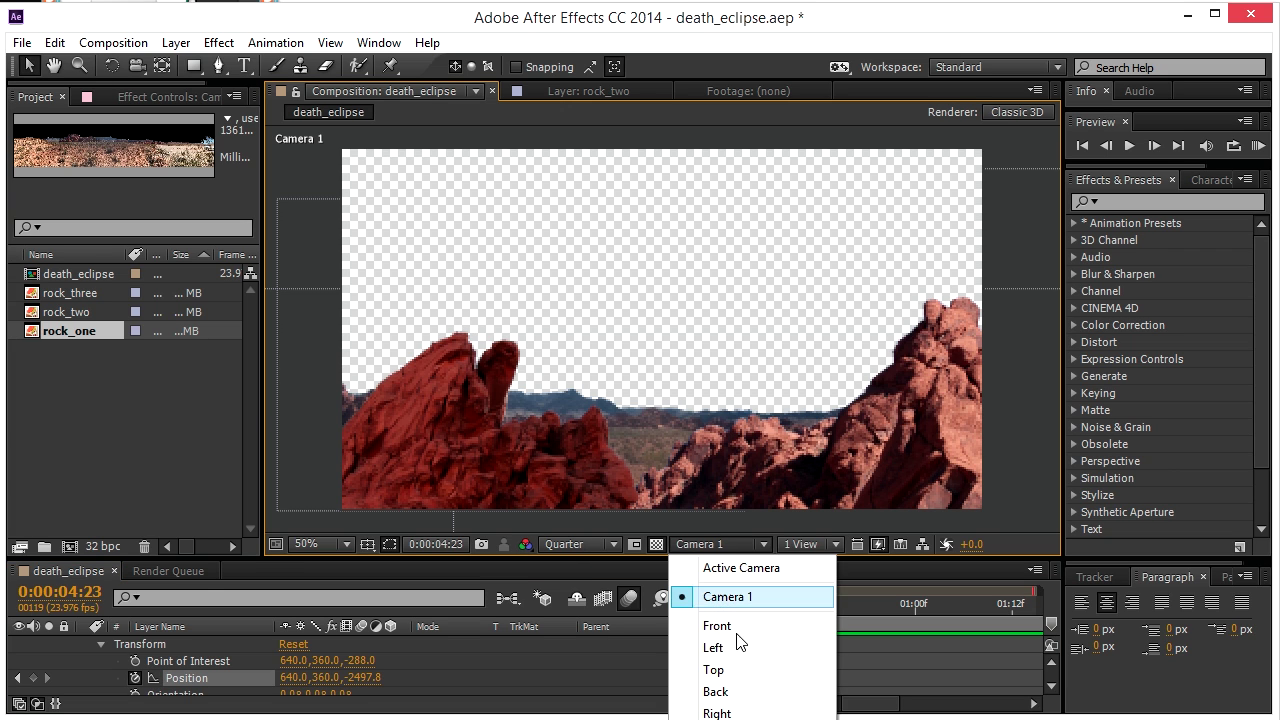
left_click(713, 671)
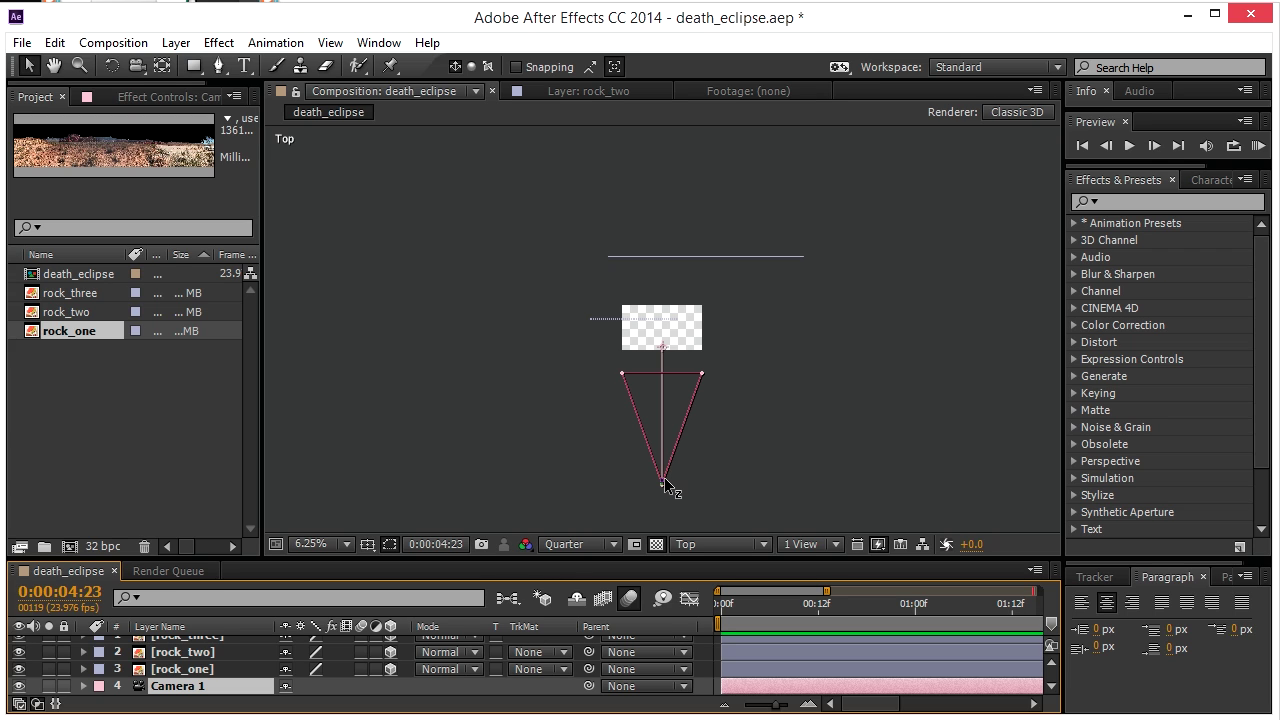
left_click_drag(665, 485, 669, 432)
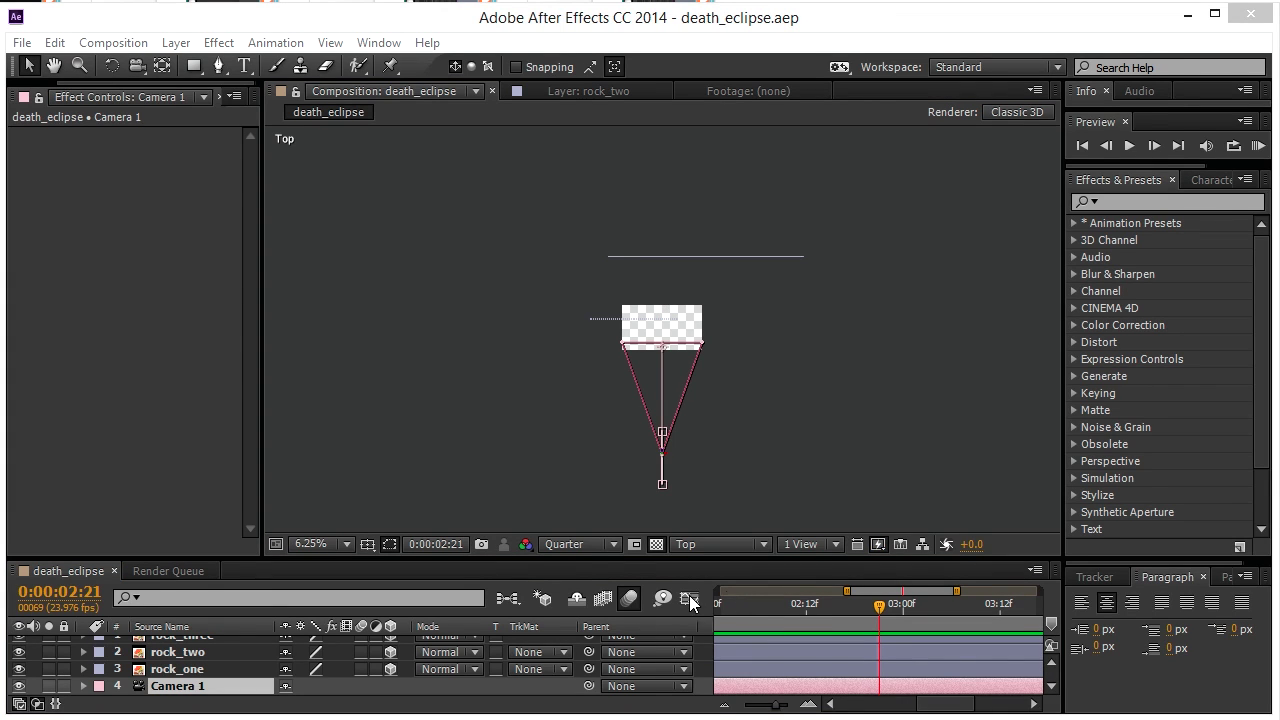
left_click_drag(934, 705, 843, 712)
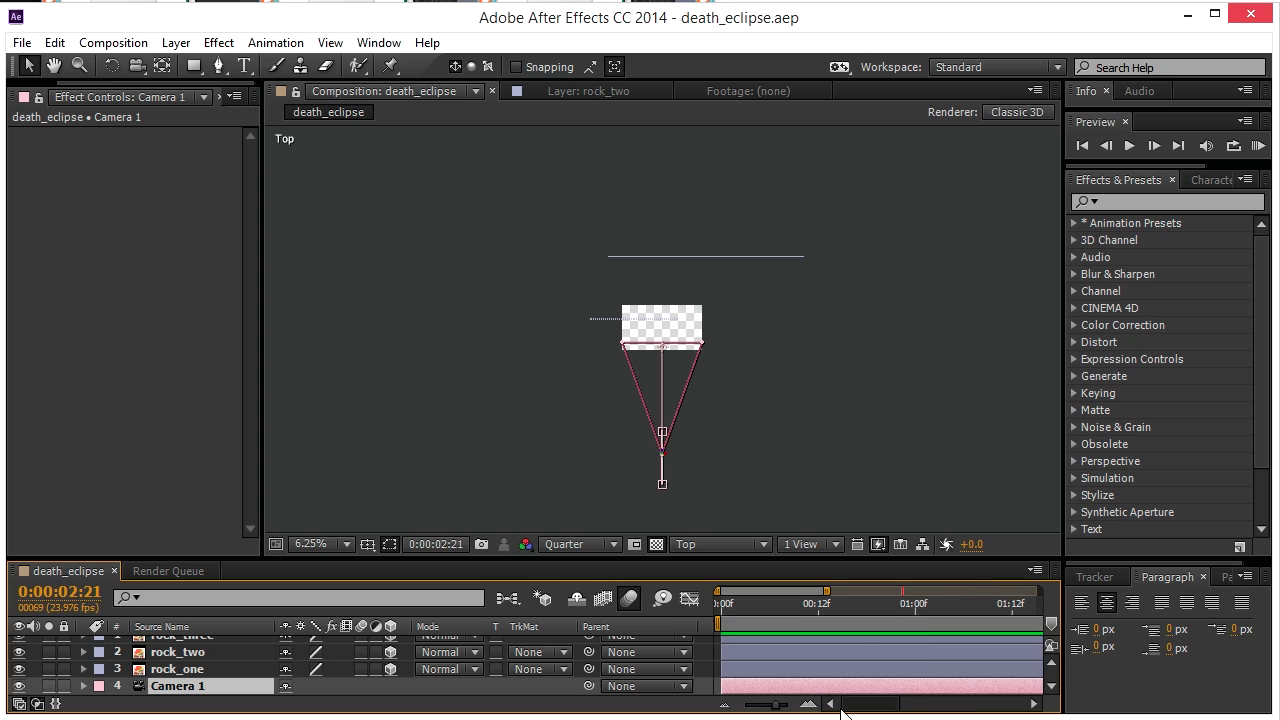
Return to the Camera 1 view and preview the camera move from the start.
left_click(719, 606)
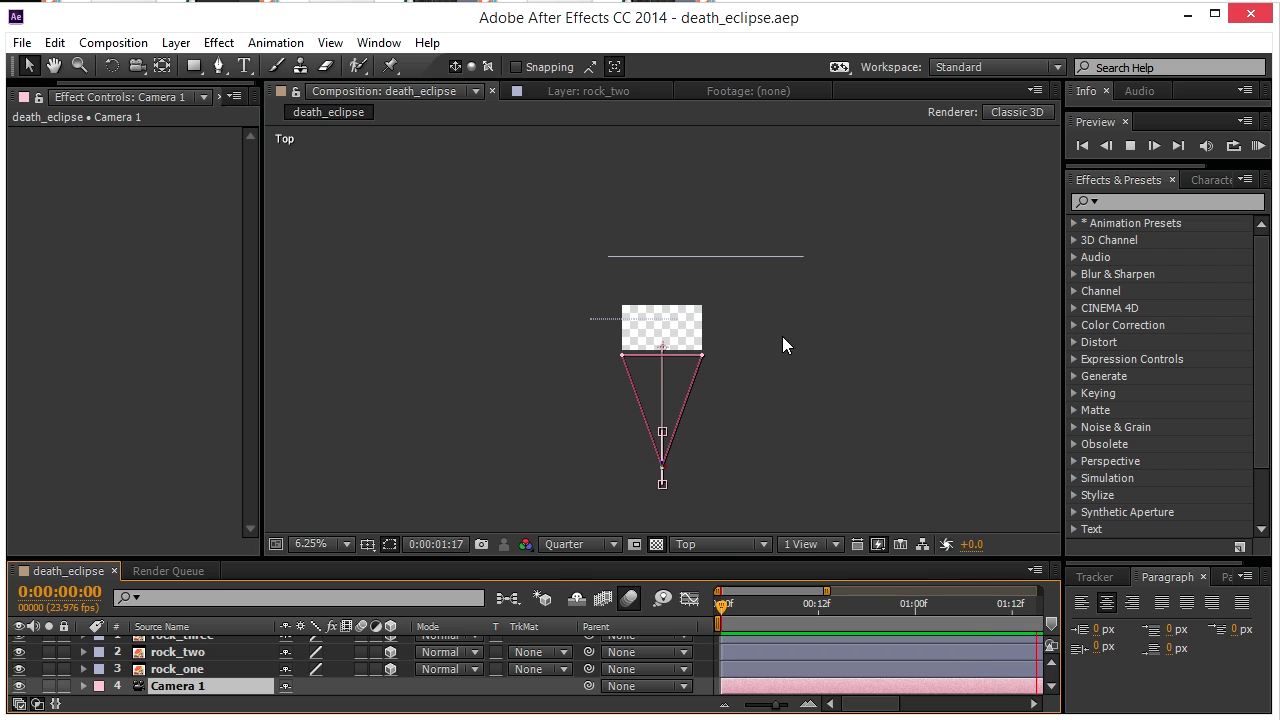
key("space")
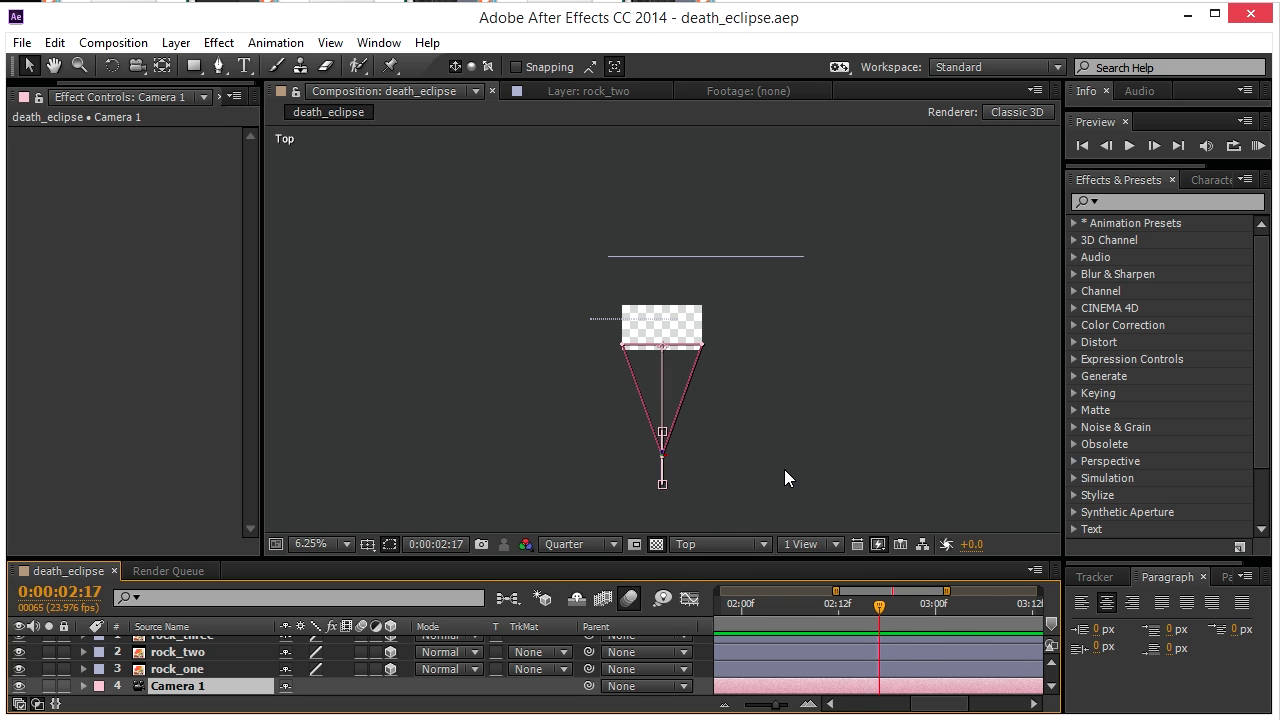
left_click(702, 544)
left_click(739, 597)
key("Home")
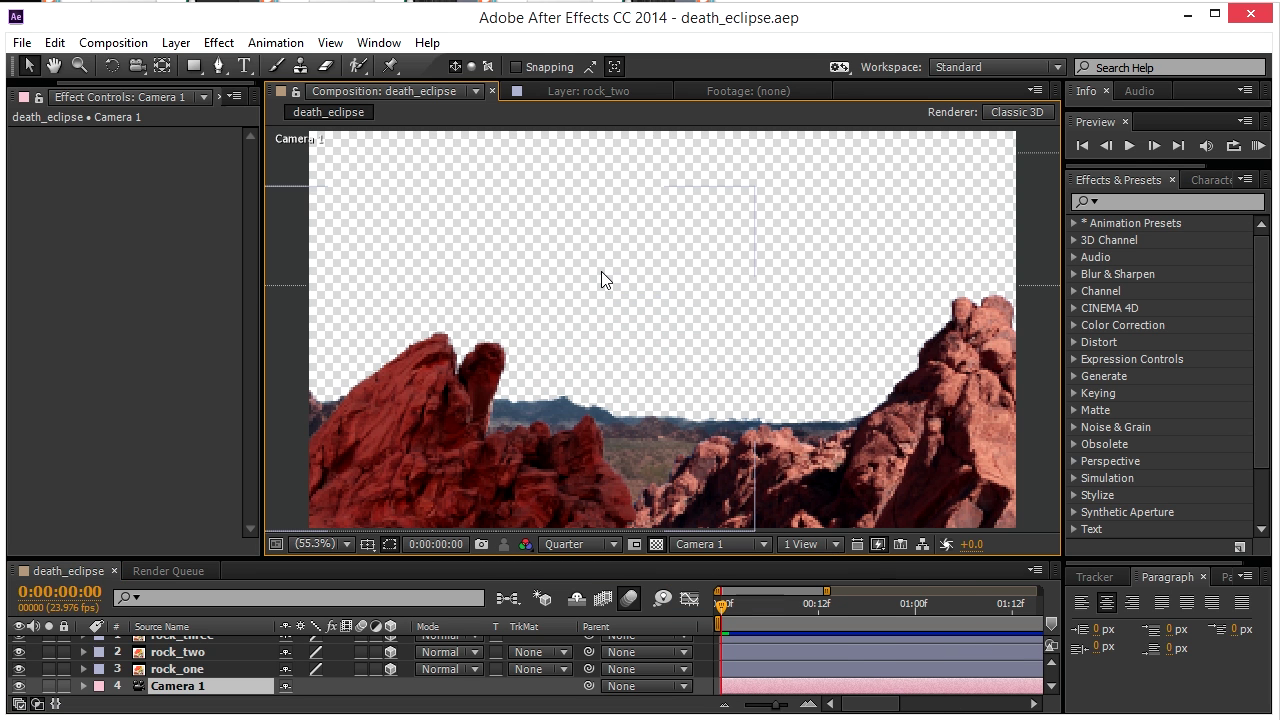
key("space")
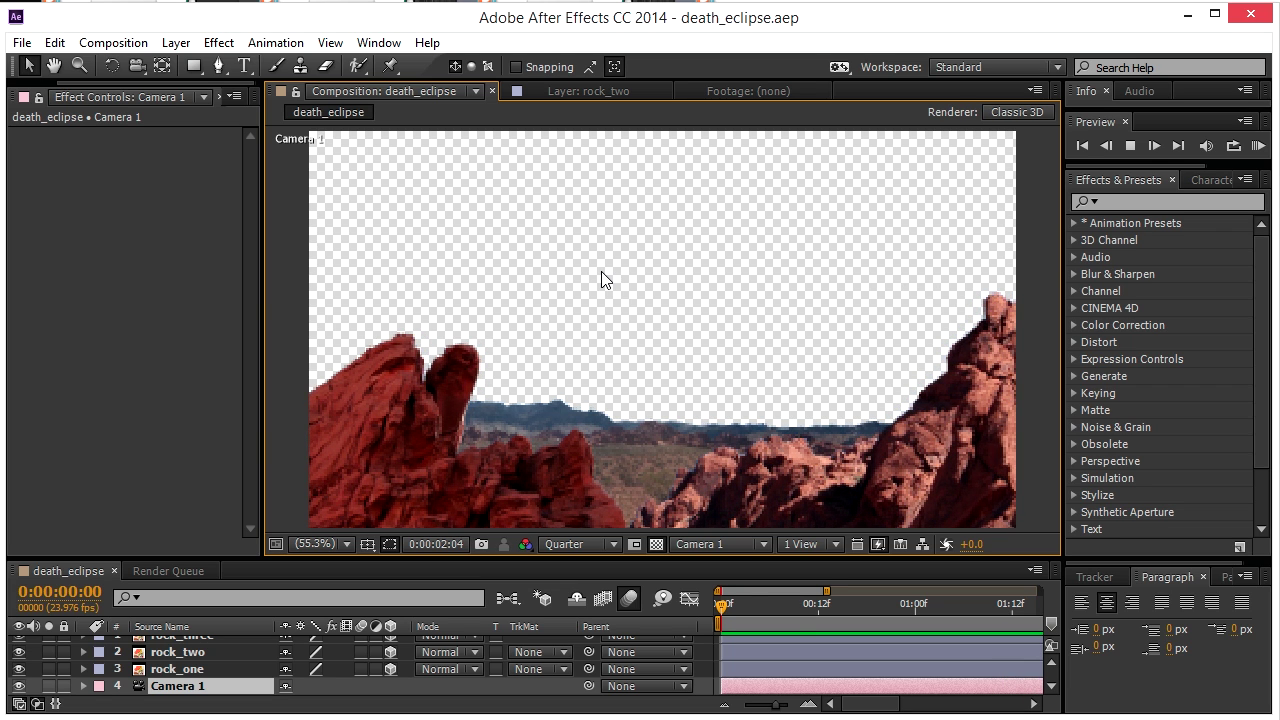
Apply Hue/Saturation to rock_one and lower its Master Saturation to about -73.
left_click(793, 628)
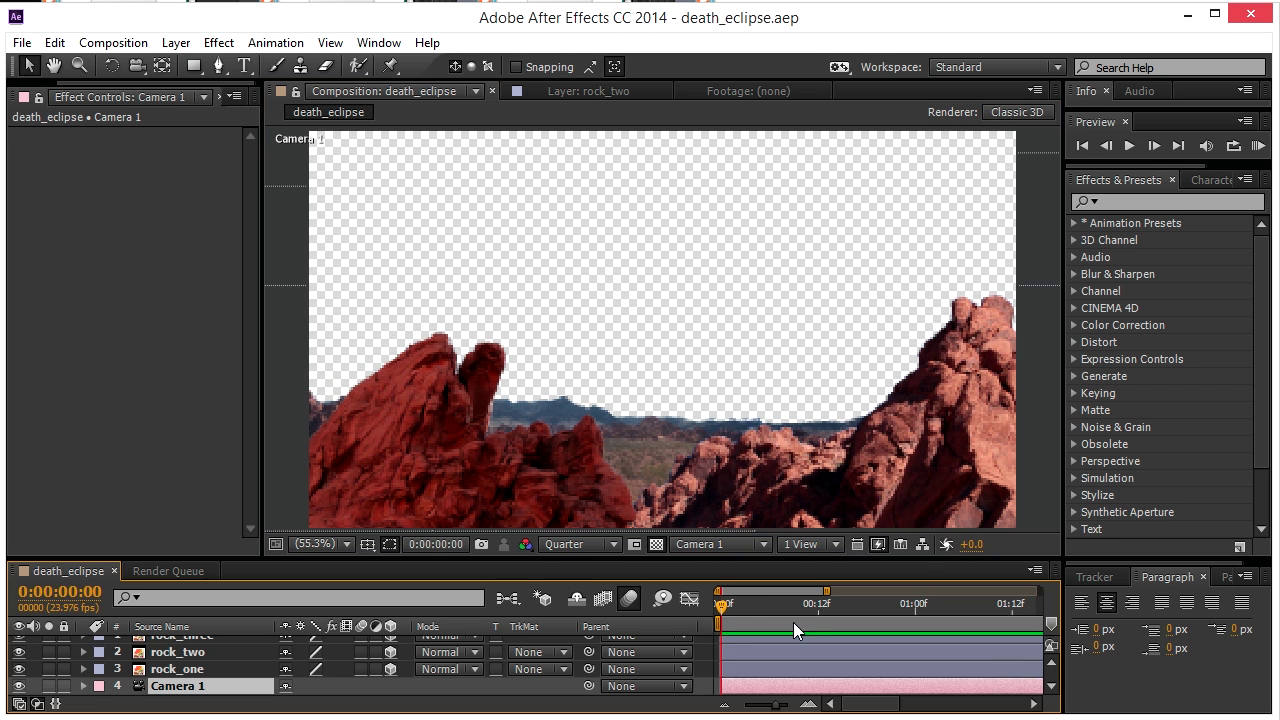
left_click(1117, 200)
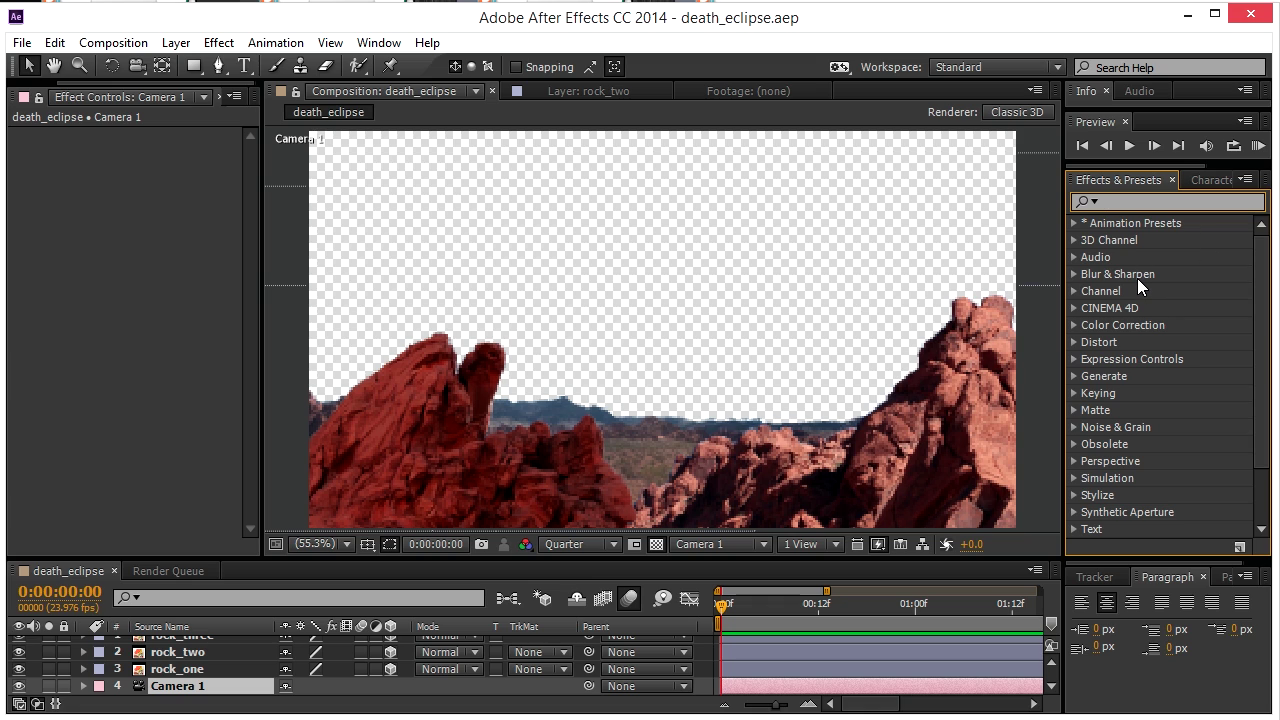
type("HUE")
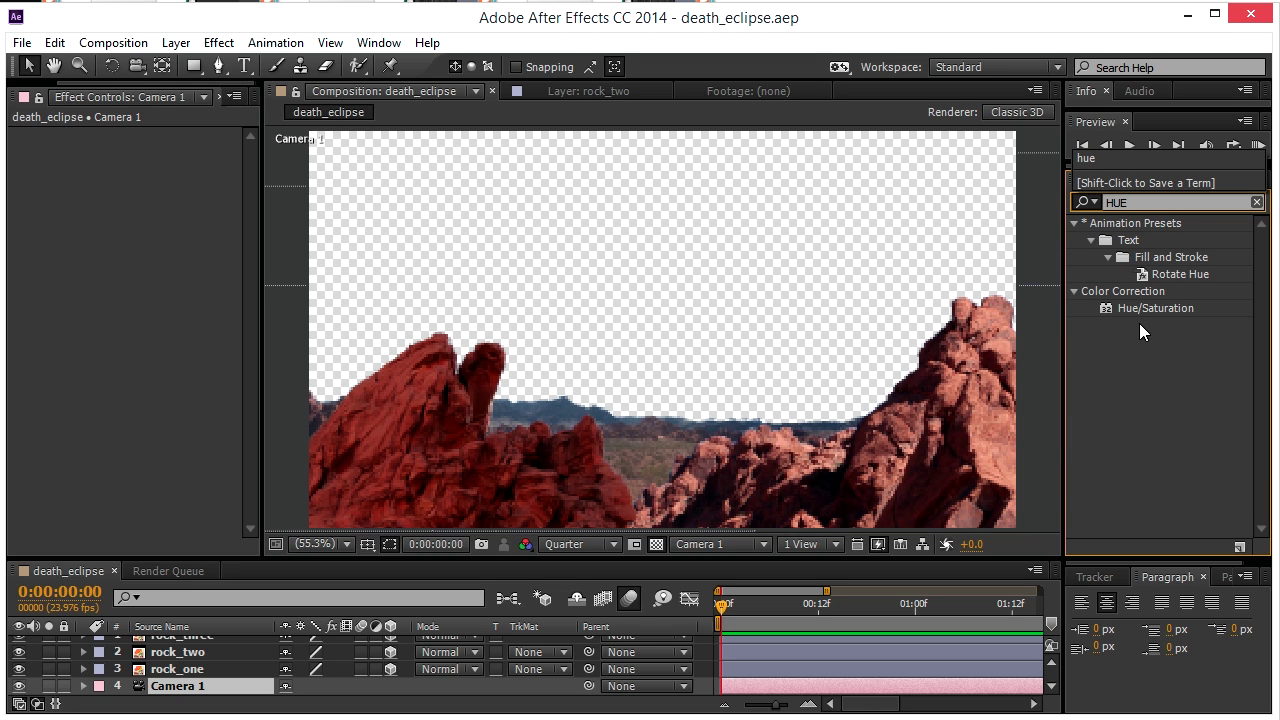
left_click_drag(1147, 309, 190, 673)
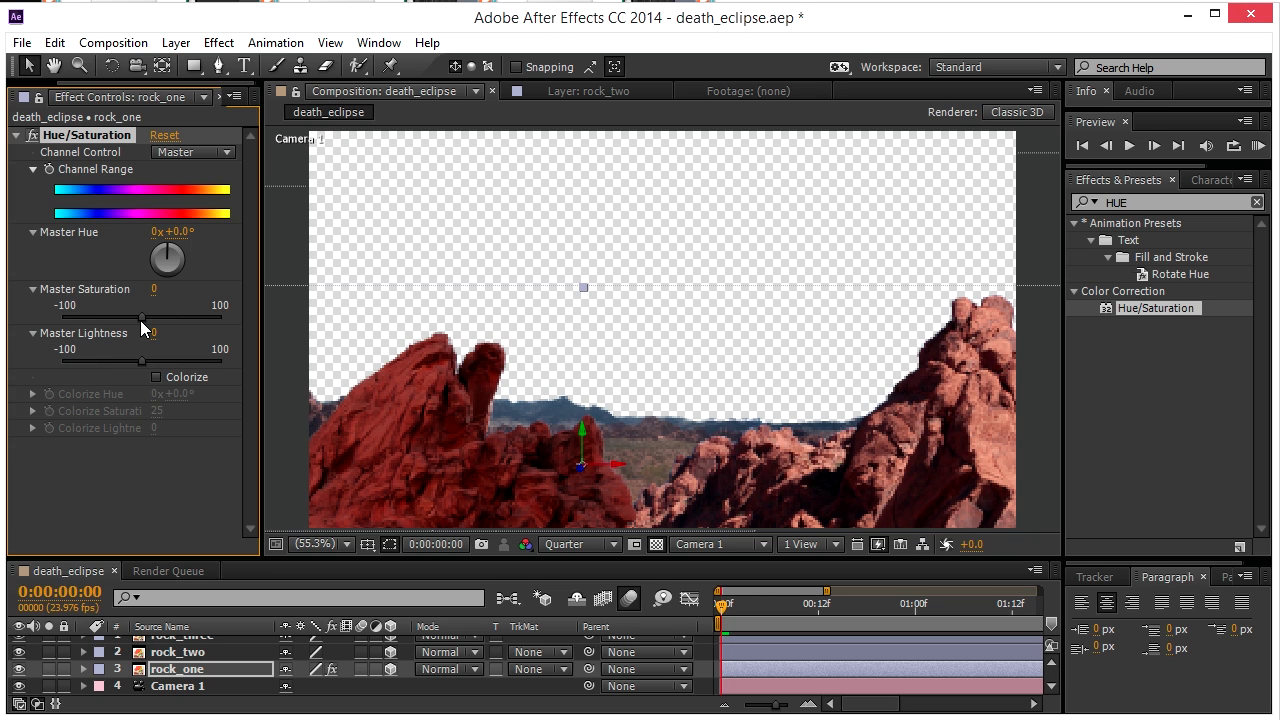
left_click_drag(141, 319, 94, 336)
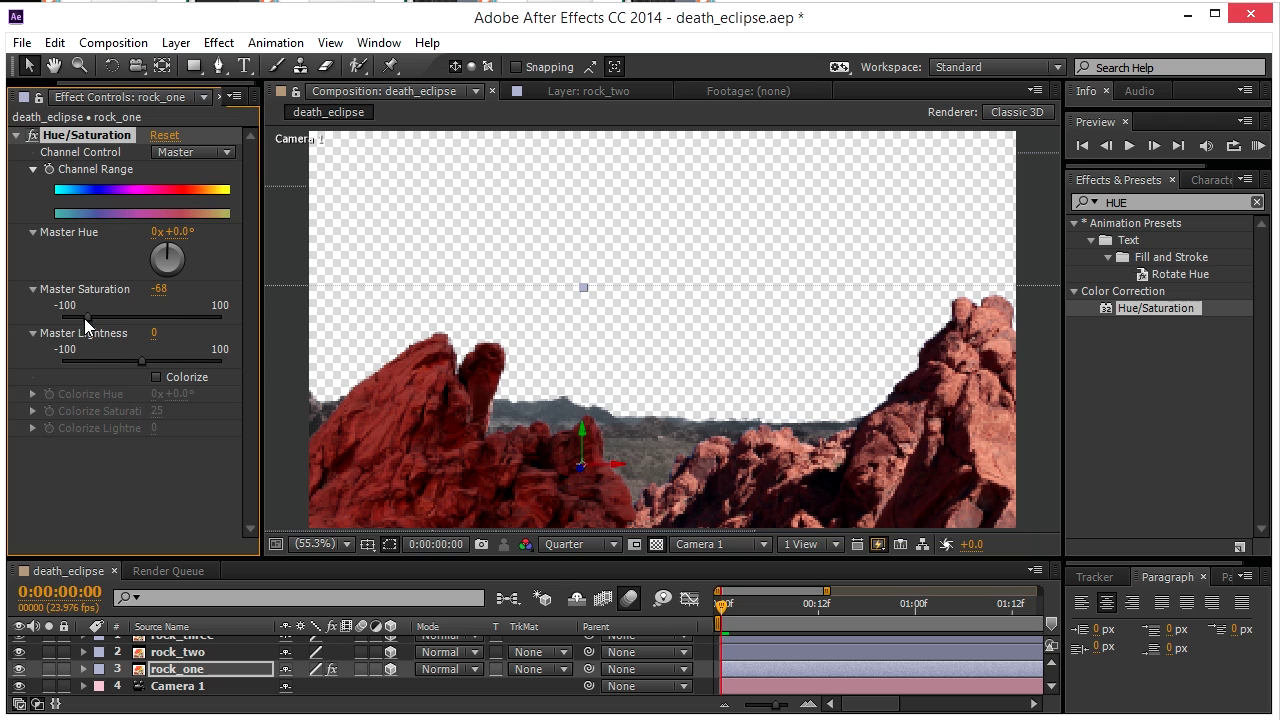
left_click_drag(84, 318, 84, 318)
Desaturate rock_two and rock_three with Hue/Saturation to -74 and -80.
left_click_drag(1140, 315, 182, 655)
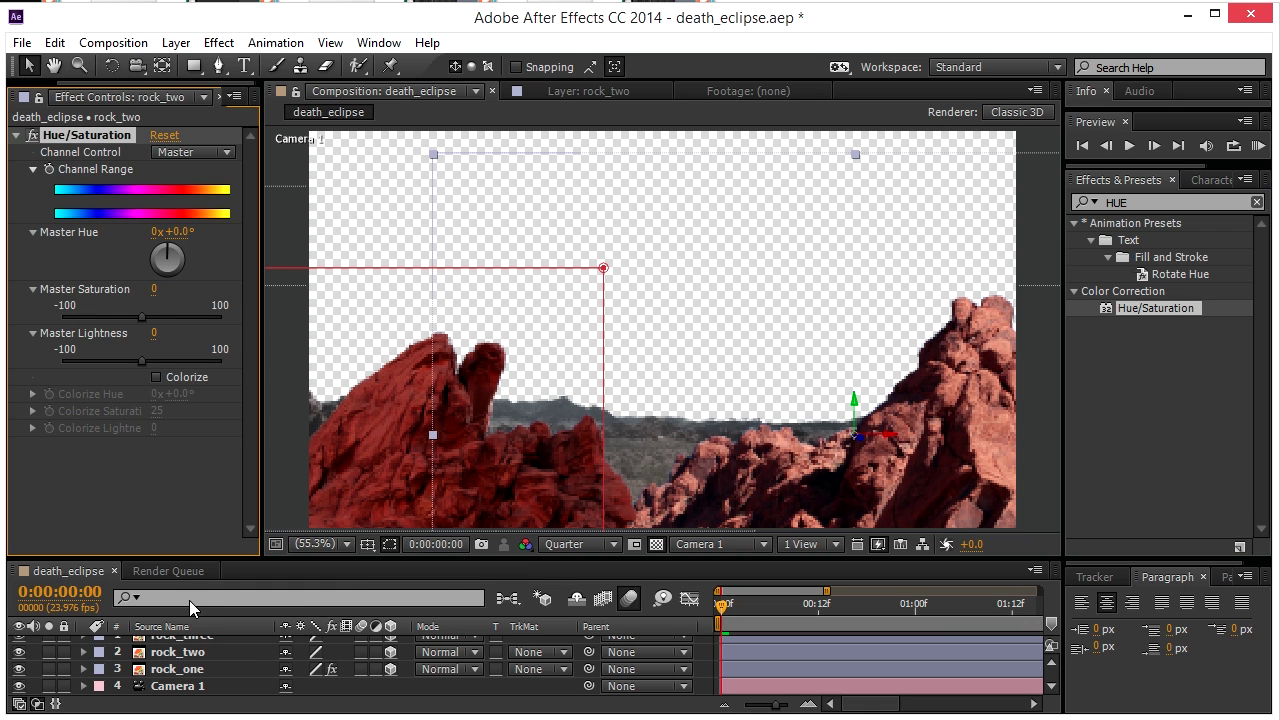
left_click_drag(135, 320, 83, 318)
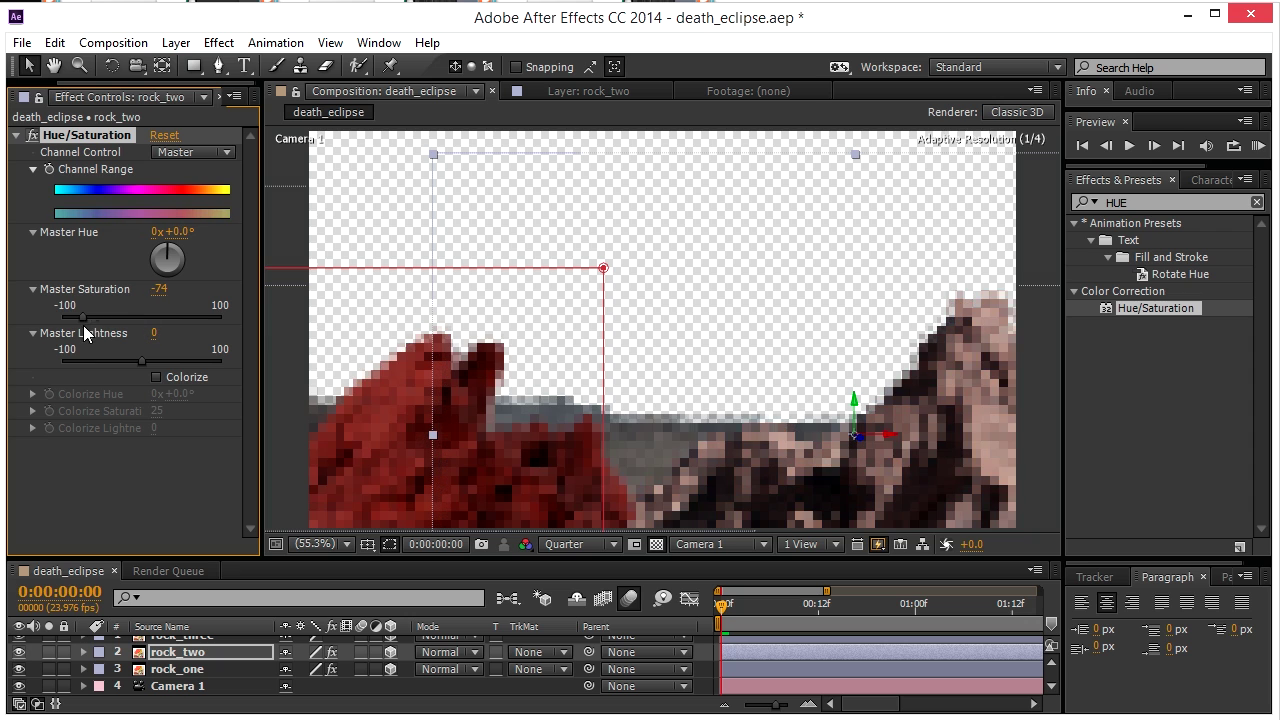
scroll(215, 648, "up", 1)
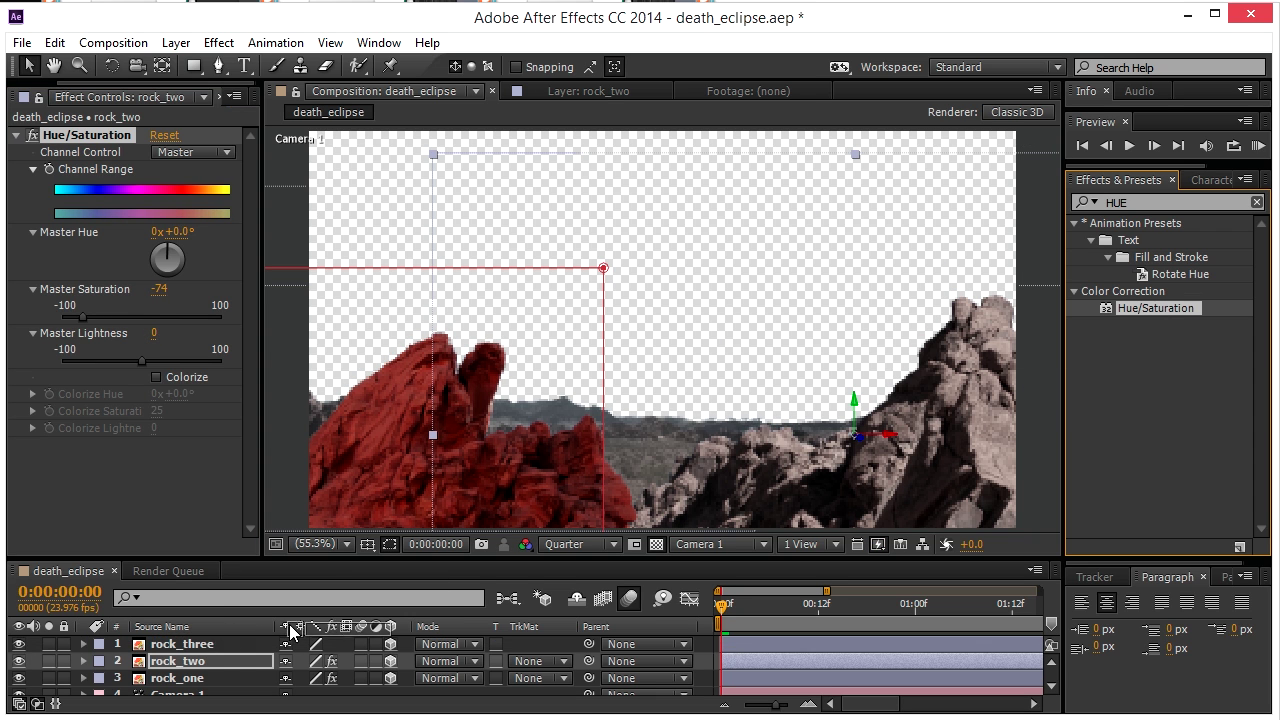
left_click(185, 644)
left_click_drag(141, 318, 78, 337)
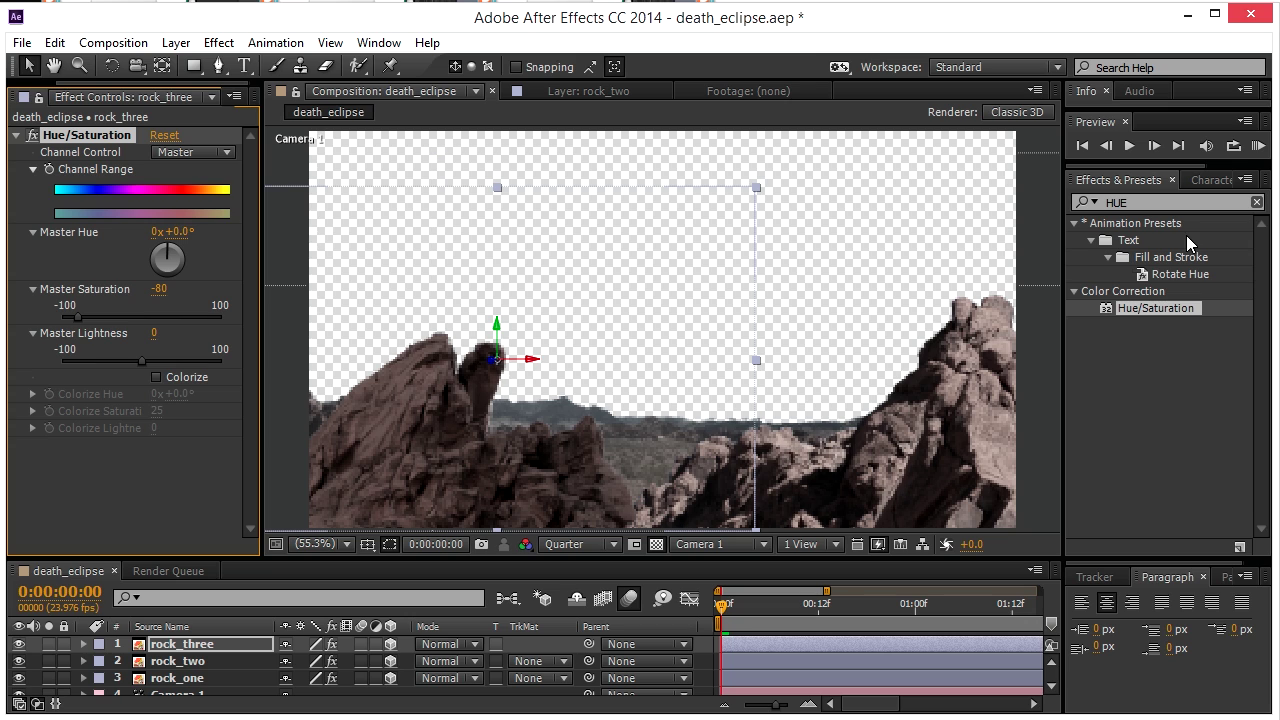
left_click(1150, 202)
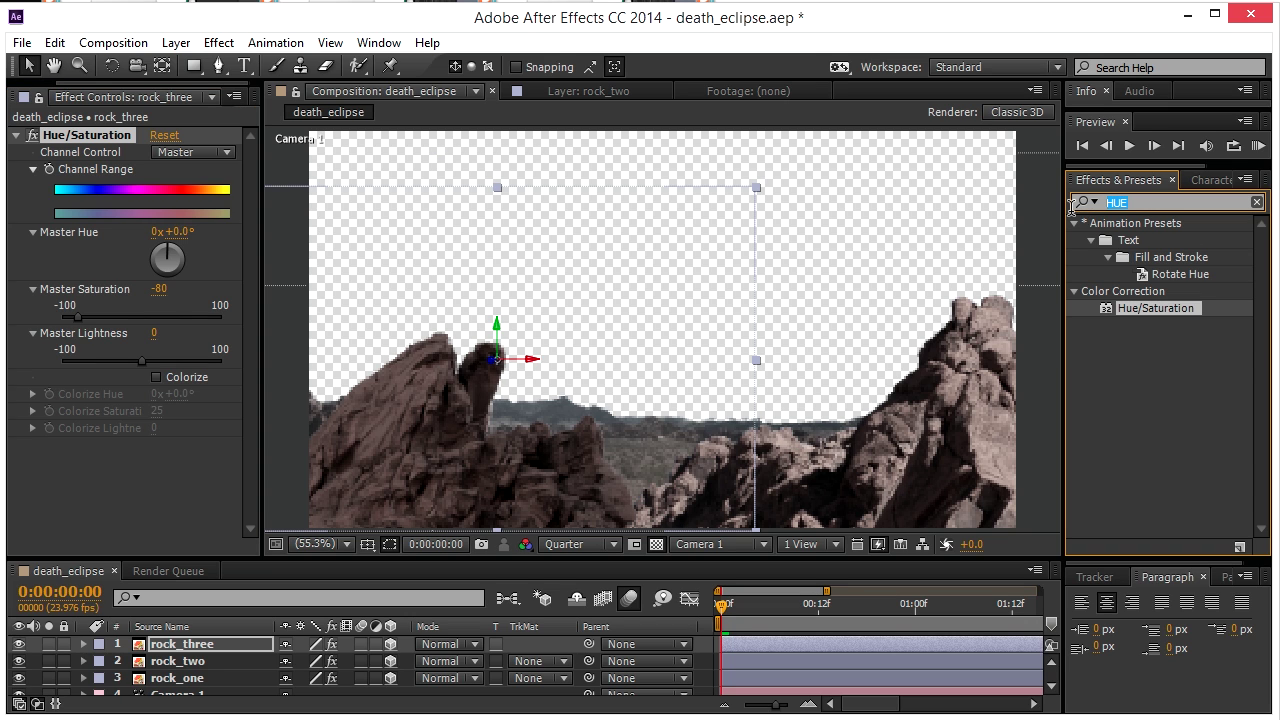
Apply Curves to rock_one and pull the RGB curve's top point down to darken it.
type("CUR")
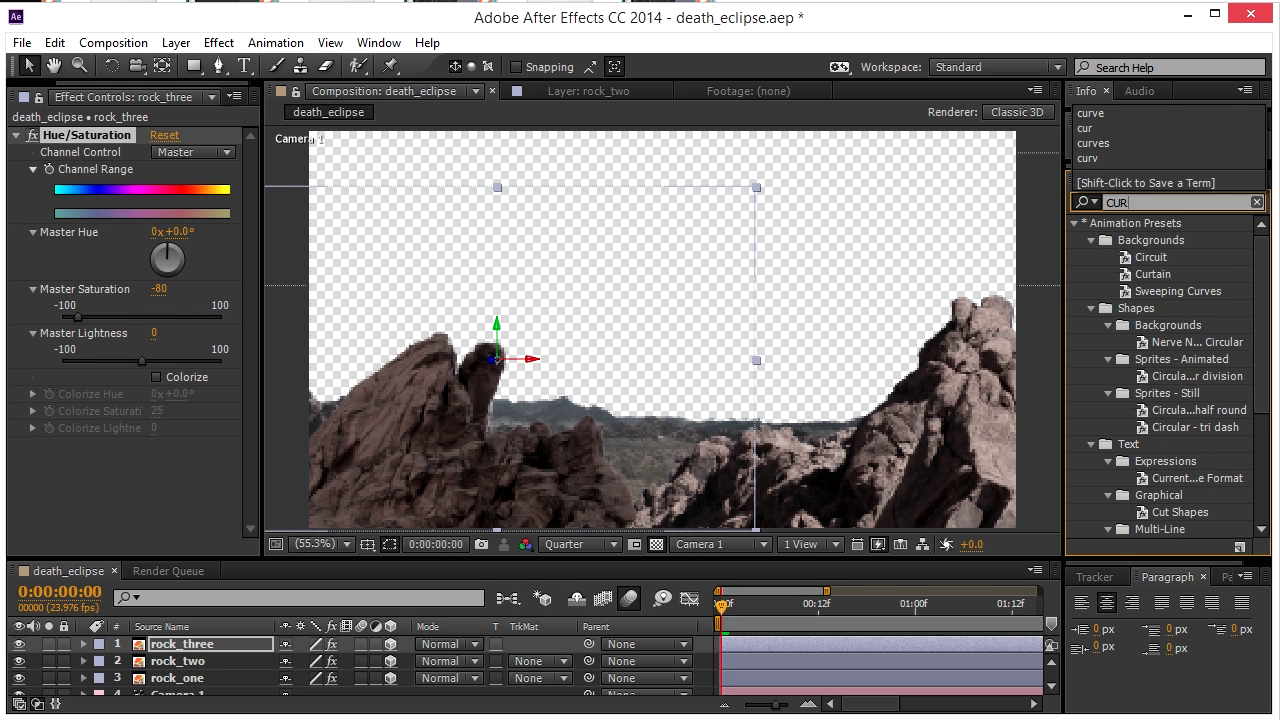
type("VES")
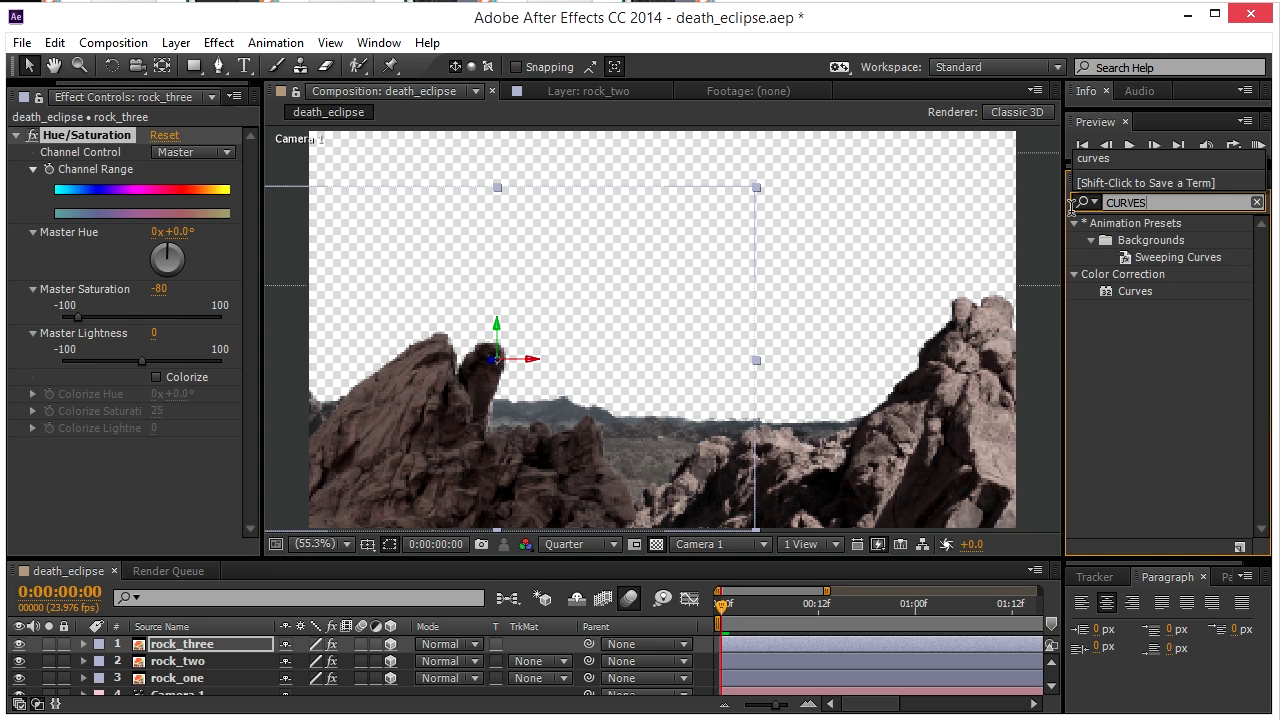
left_click(1136, 291)
left_click_drag(1143, 298, 181, 681)
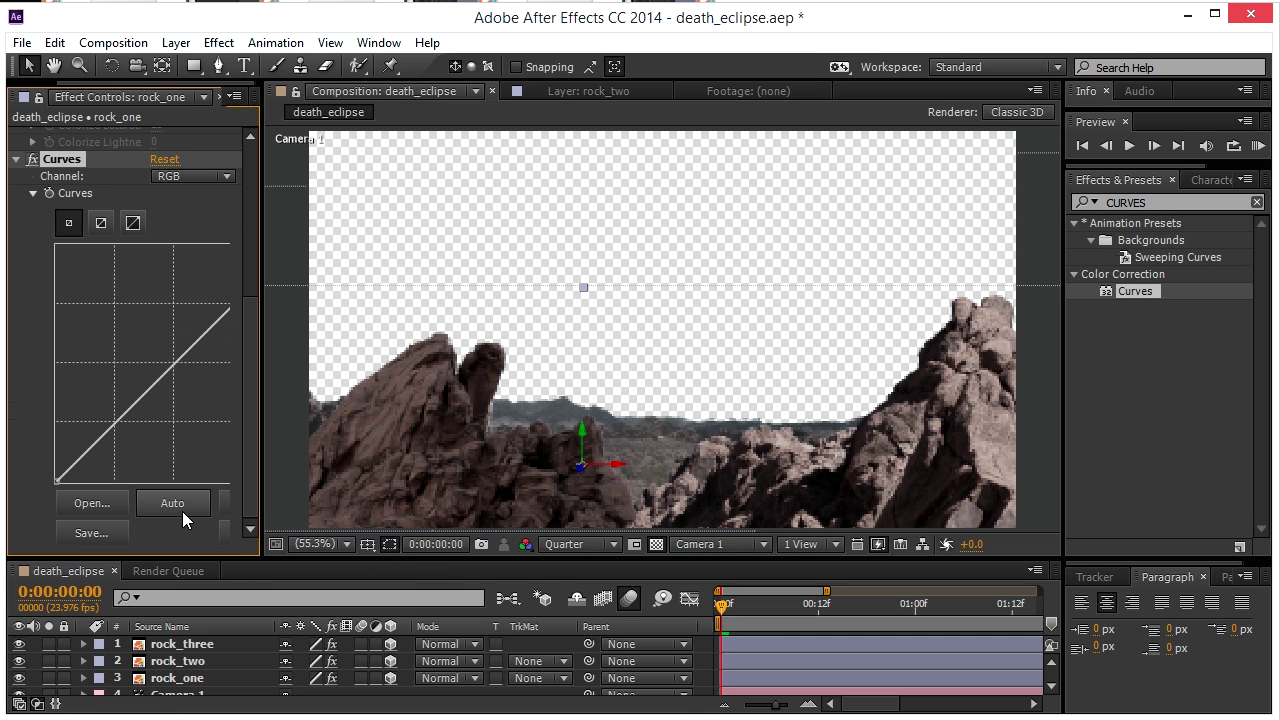
left_click_drag(260, 295, 342, 296)
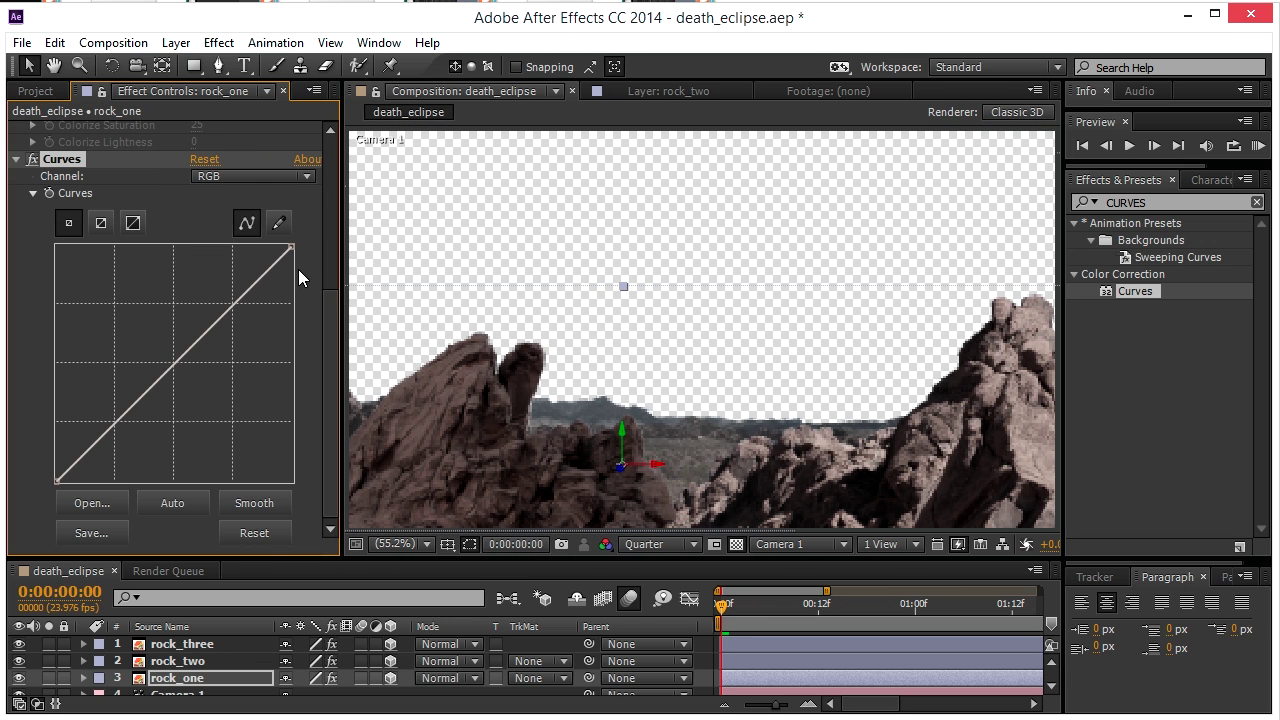
left_click_drag(294, 251, 307, 433)
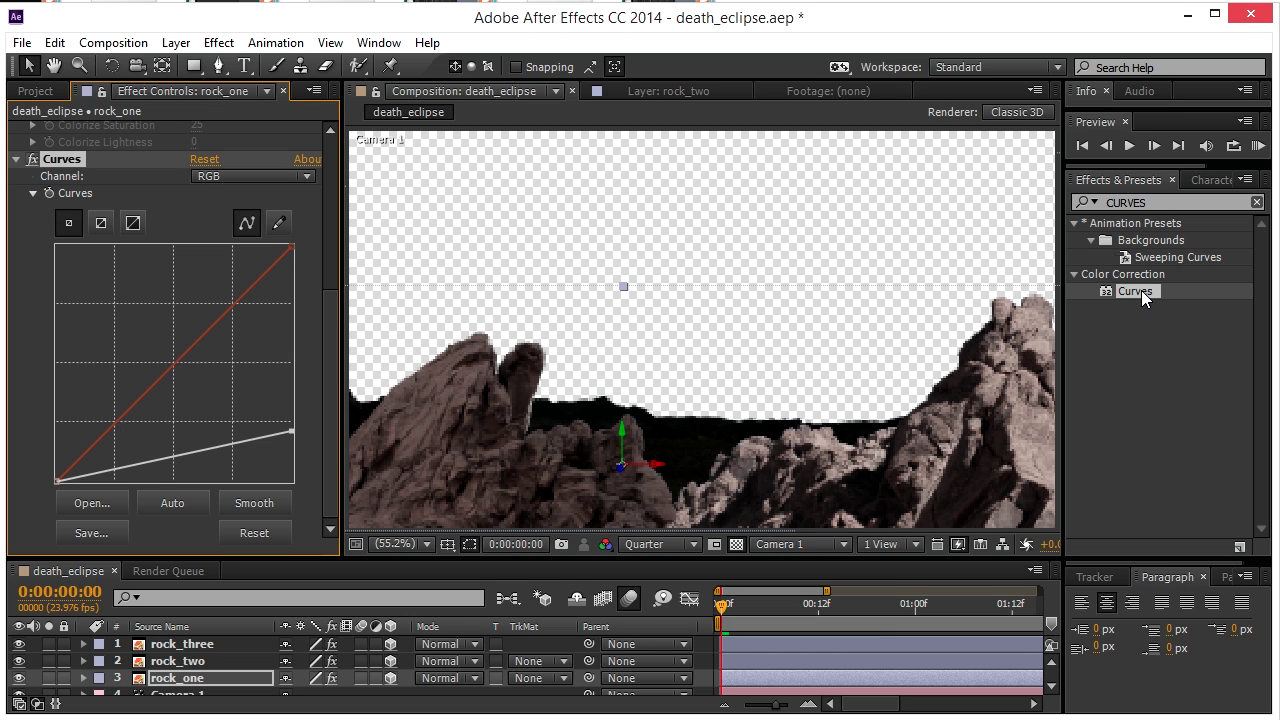
Apply Curves to rock_two and rock_three, lowering their curves to near black.
left_click_drag(1141, 290, 200, 664)
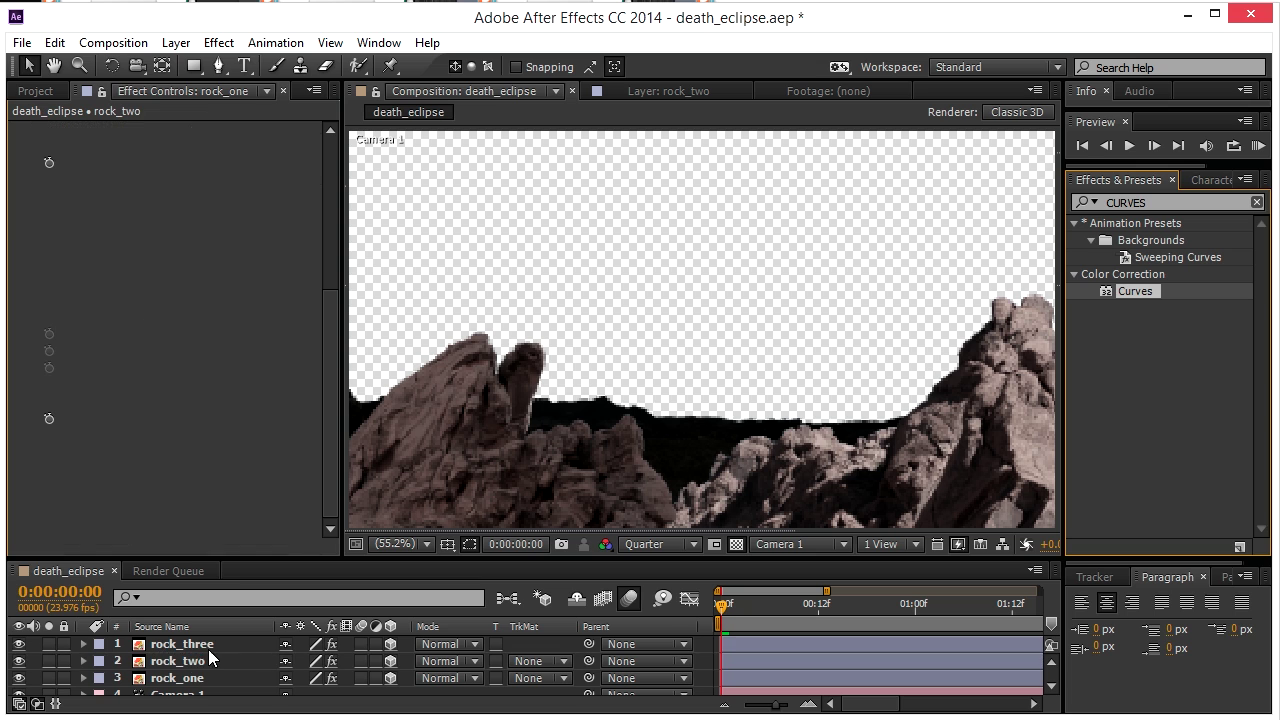
left_click_drag(291, 300, 292, 500)
left_click_drag(1120, 293, 211, 652)
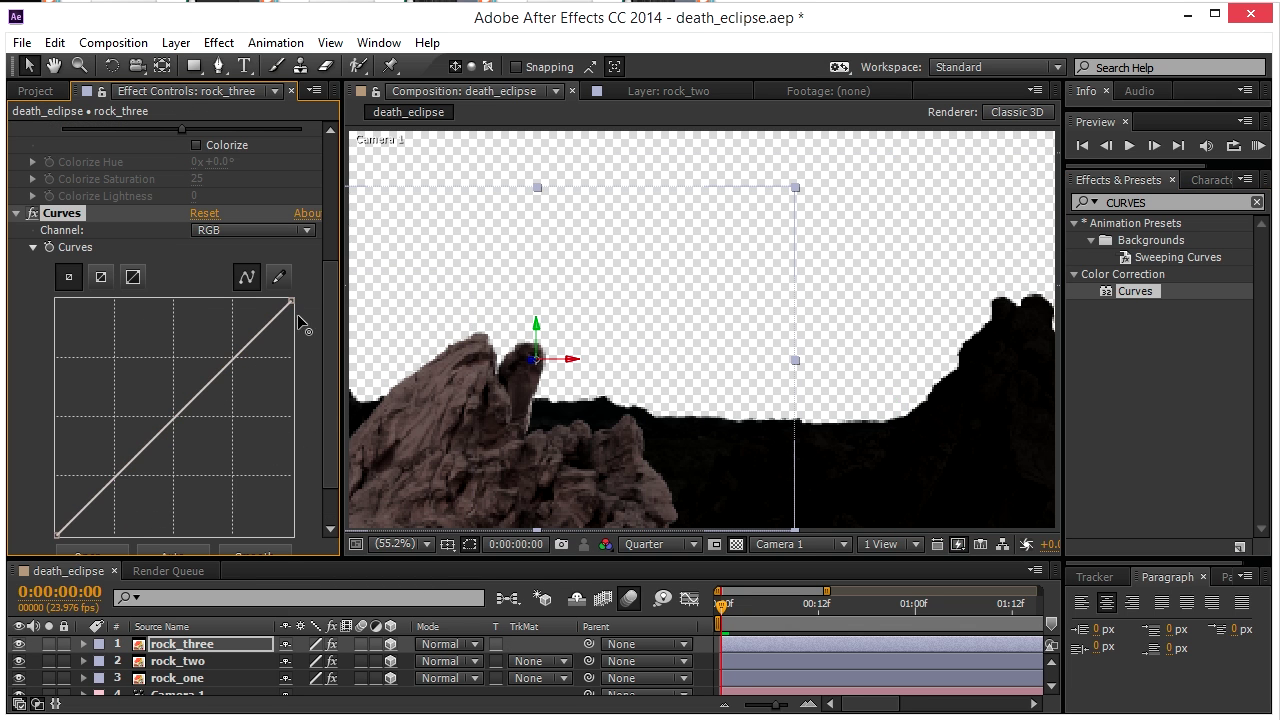
left_click_drag(291, 300, 292, 489)
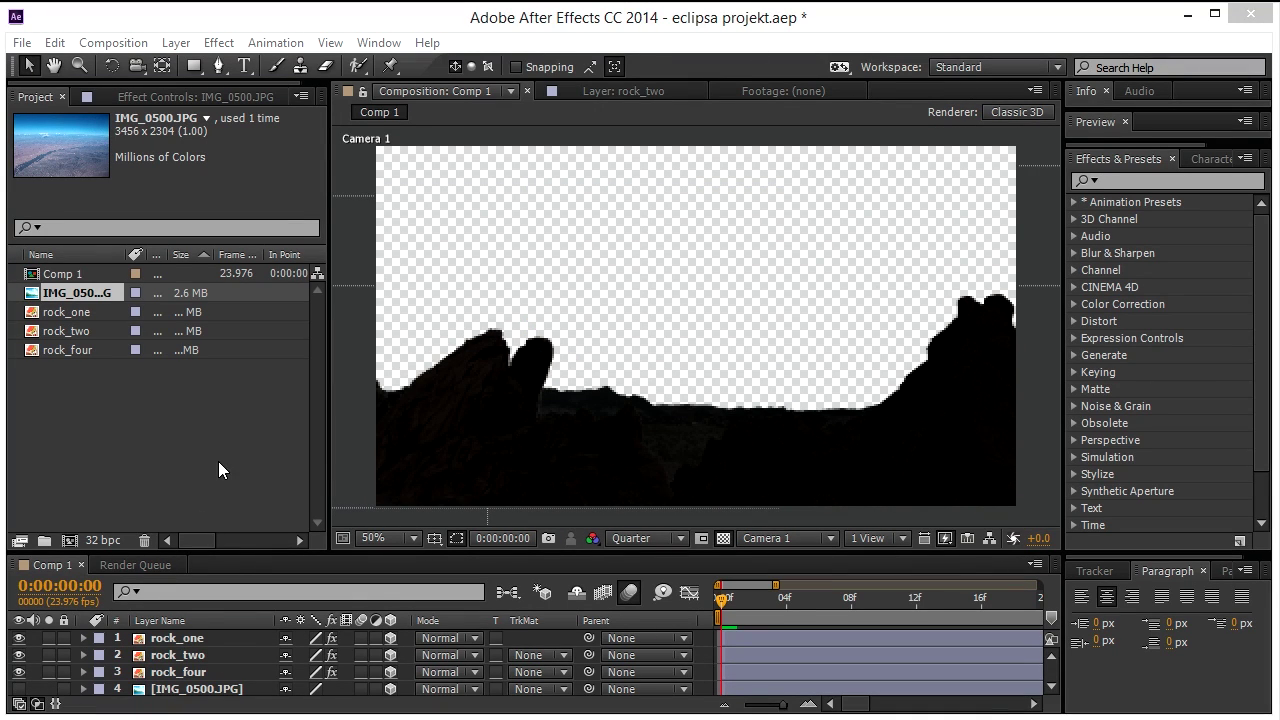
Show the IMG_0500.JPG sky photo and darken it with Hue/Saturation and Curves.
left_click(18, 689)
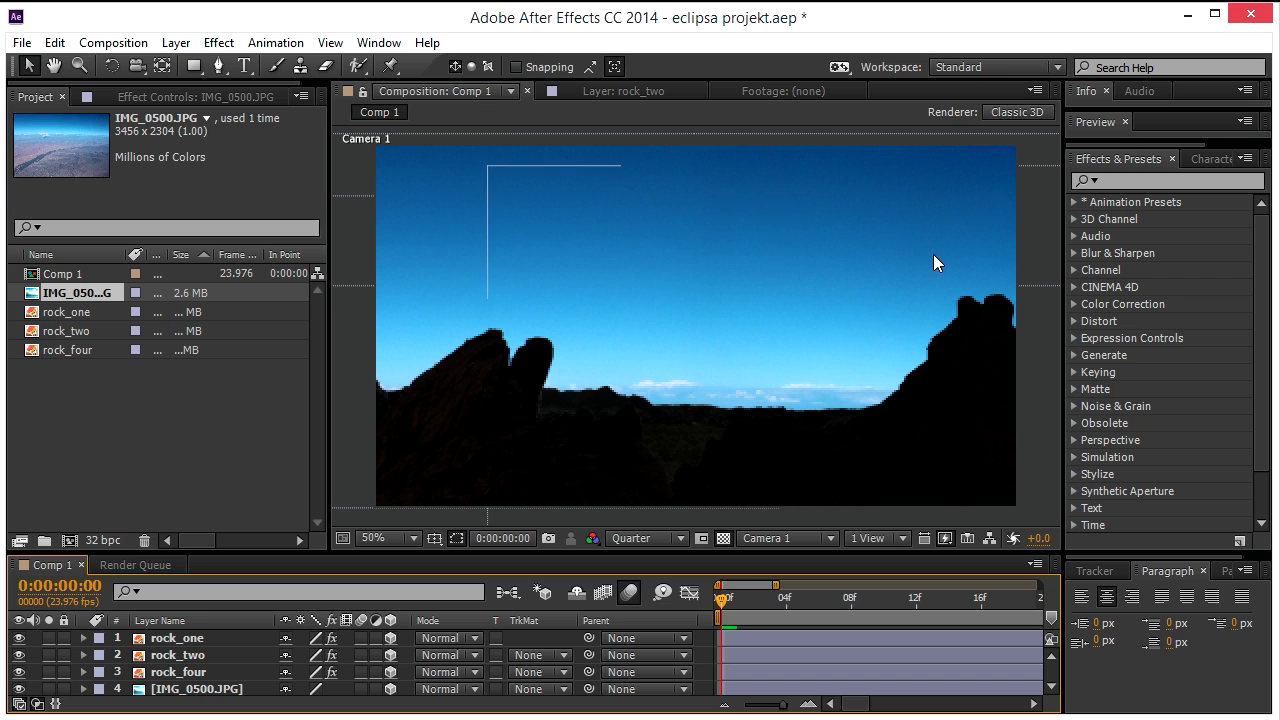
left_click(1128, 181)
type("hue")
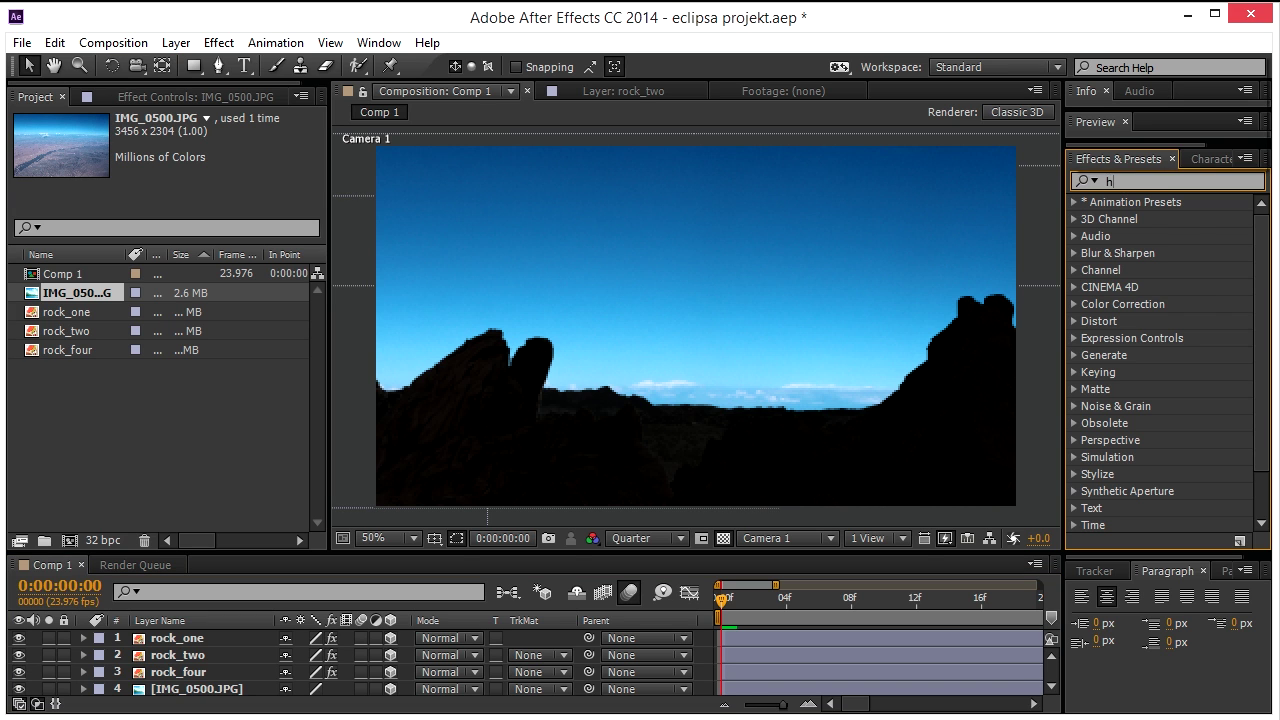
left_click_drag(1155, 287, 471, 351)
left_click_drag(175, 317, 95, 317)
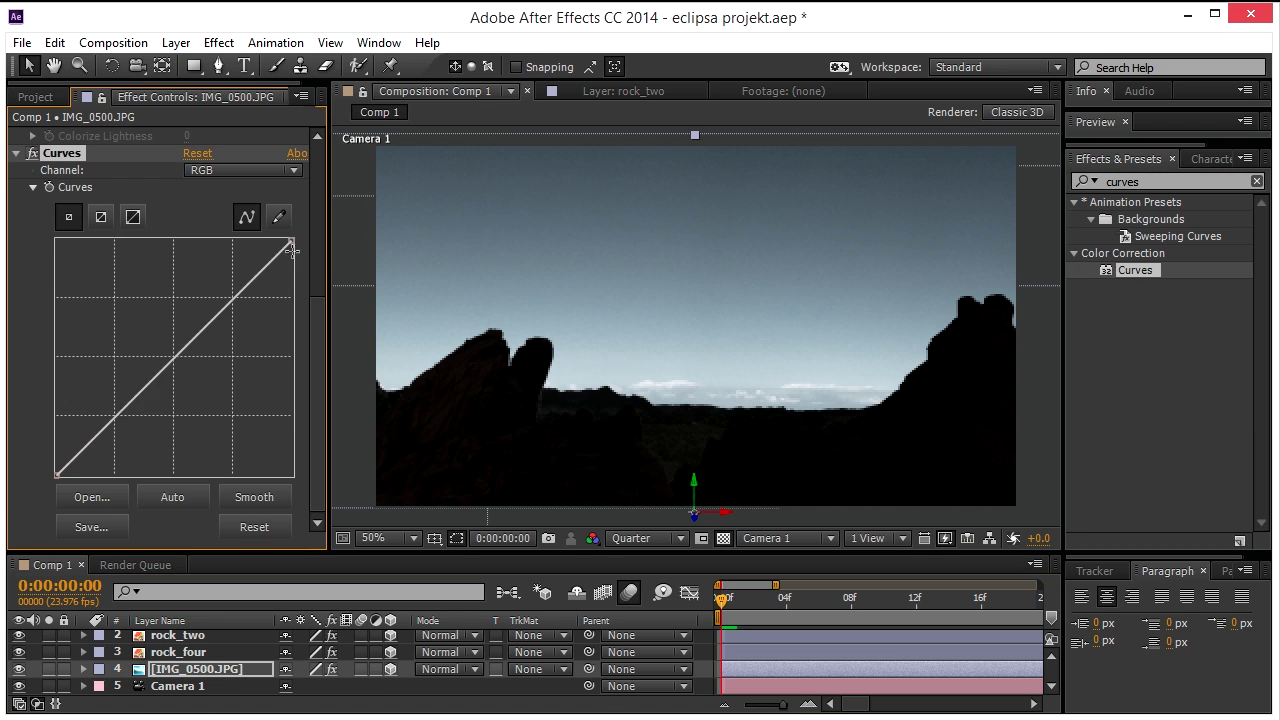
left_click_drag(291, 241, 291, 418)
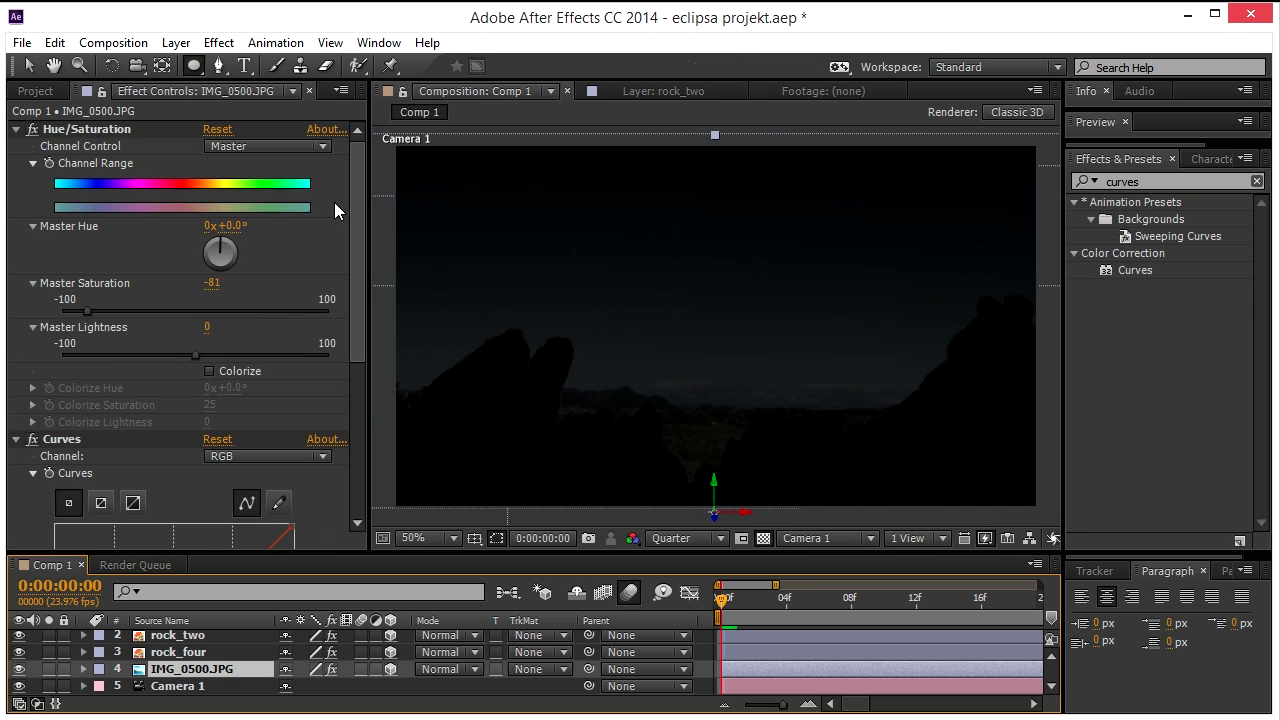
Create a new black solid, Black Solid 5, and apply the Saber effect to it.
left_click(176, 43)
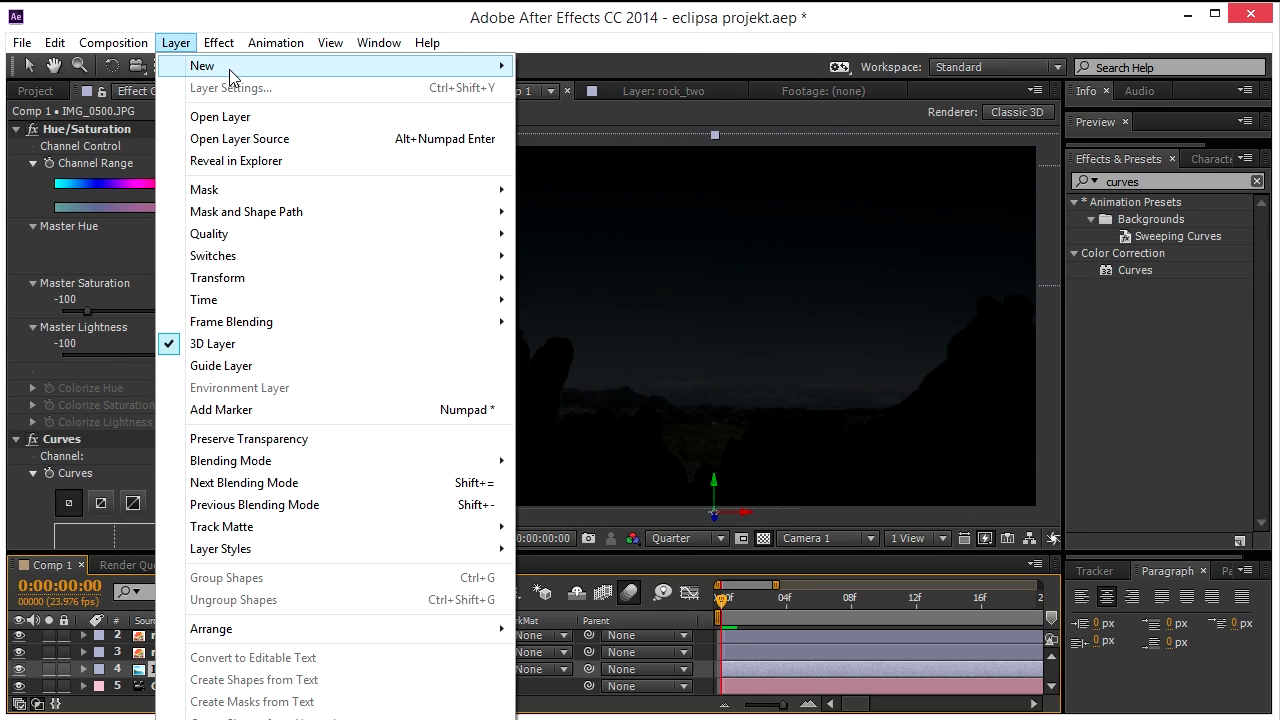
mouse_move(230, 68)
left_click(582, 97)
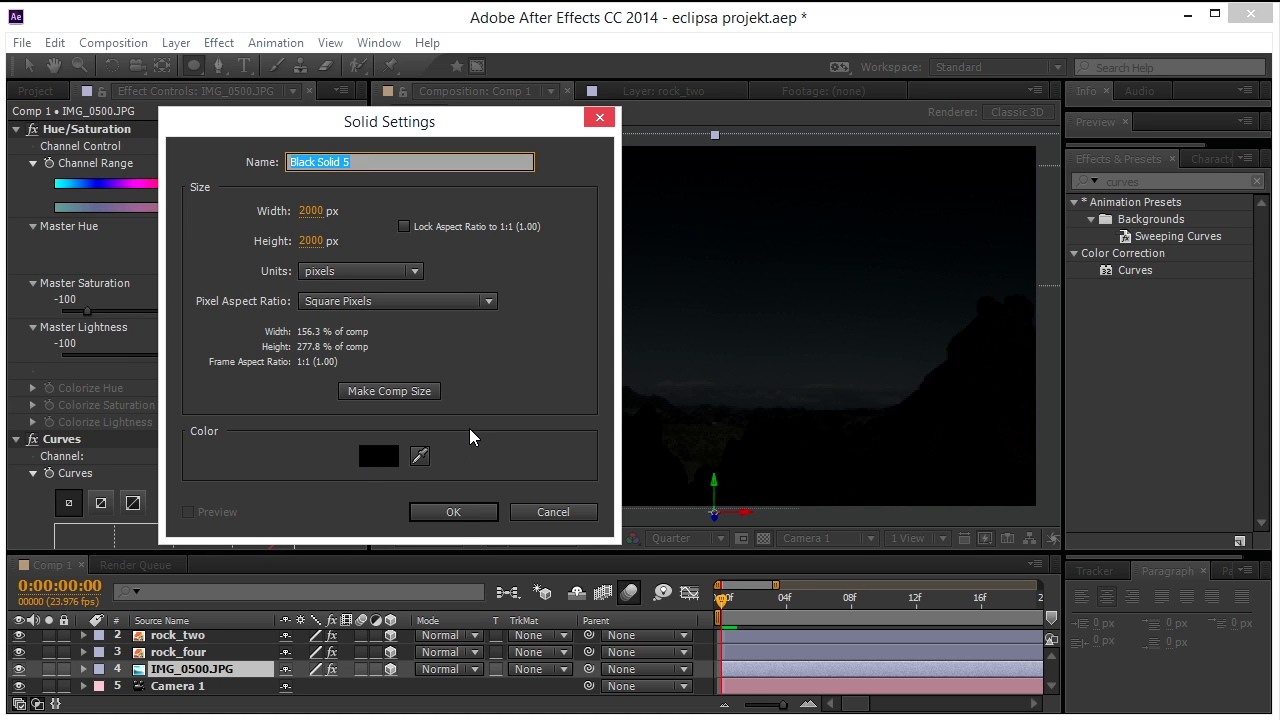
left_click(455, 513)
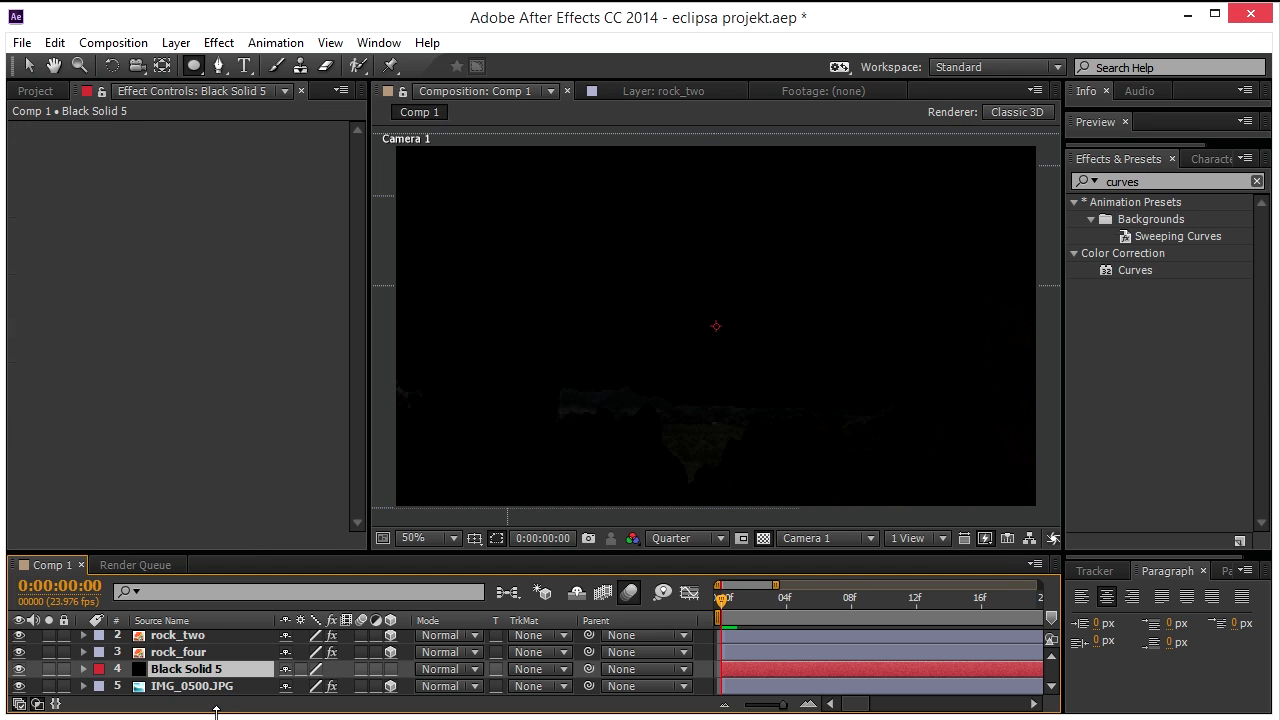
left_click(1152, 179)
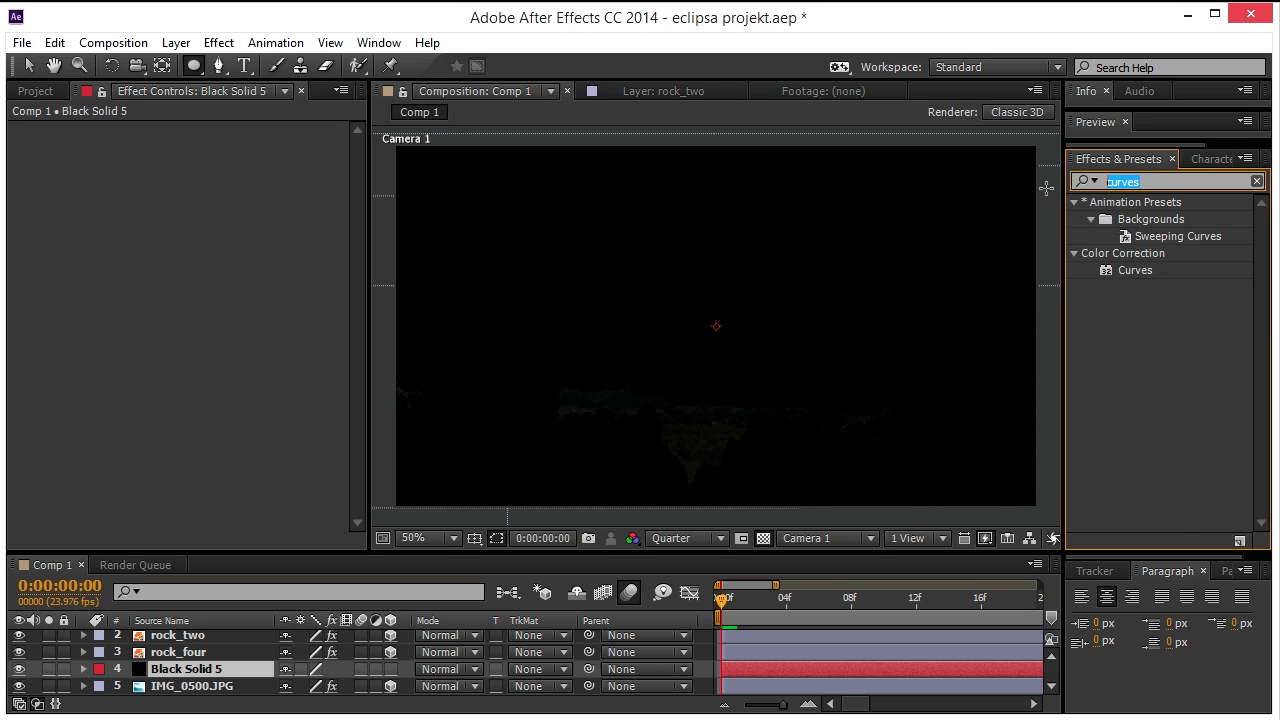
type("saber")
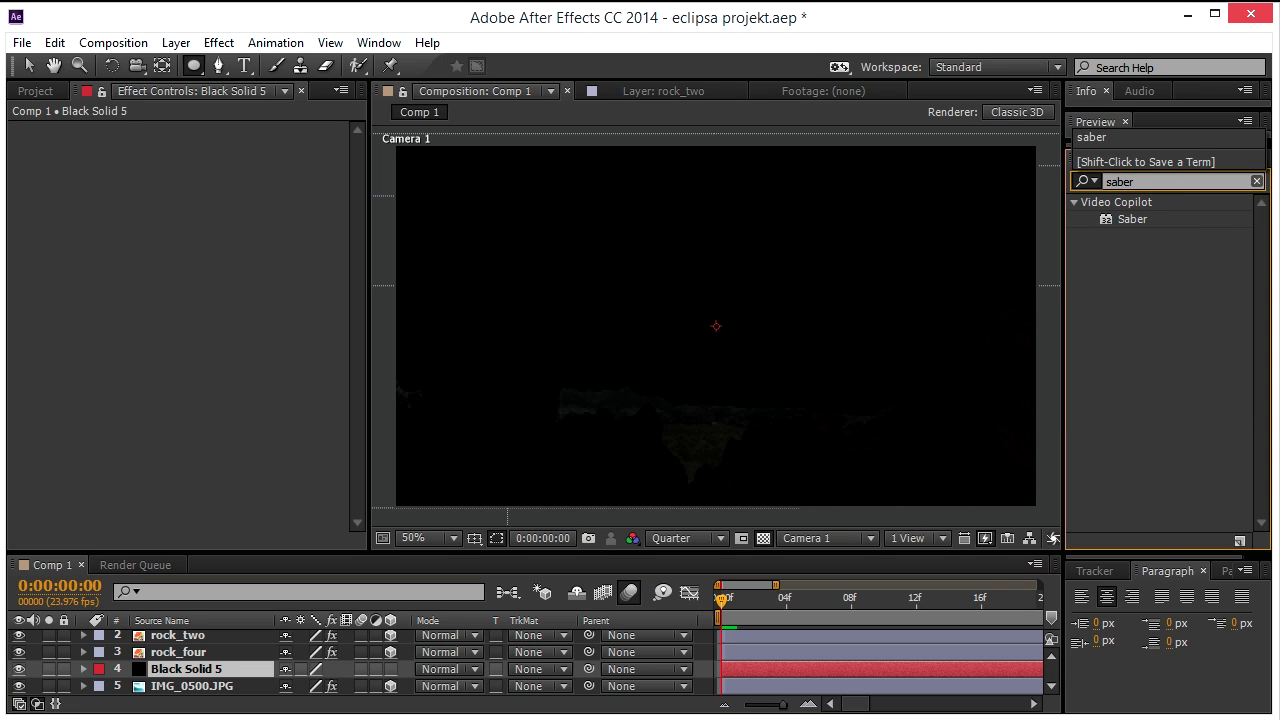
mouse_move(1147, 218)
left_mouse_down()
mouse_move(757, 349)
mouse_move(312, 566)
mouse_move(195, 676)
left_mouse_up()
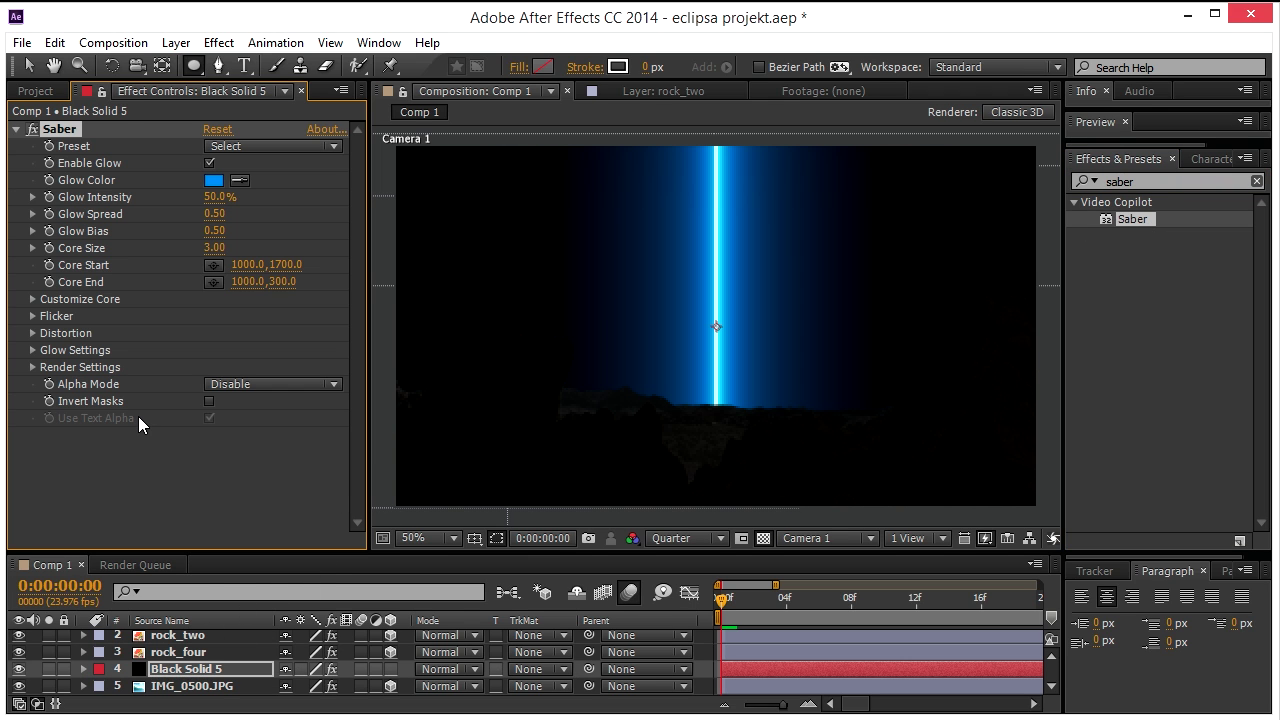
Make Black Solid 5 a 3D layer blended in Screen mode.
key("v")
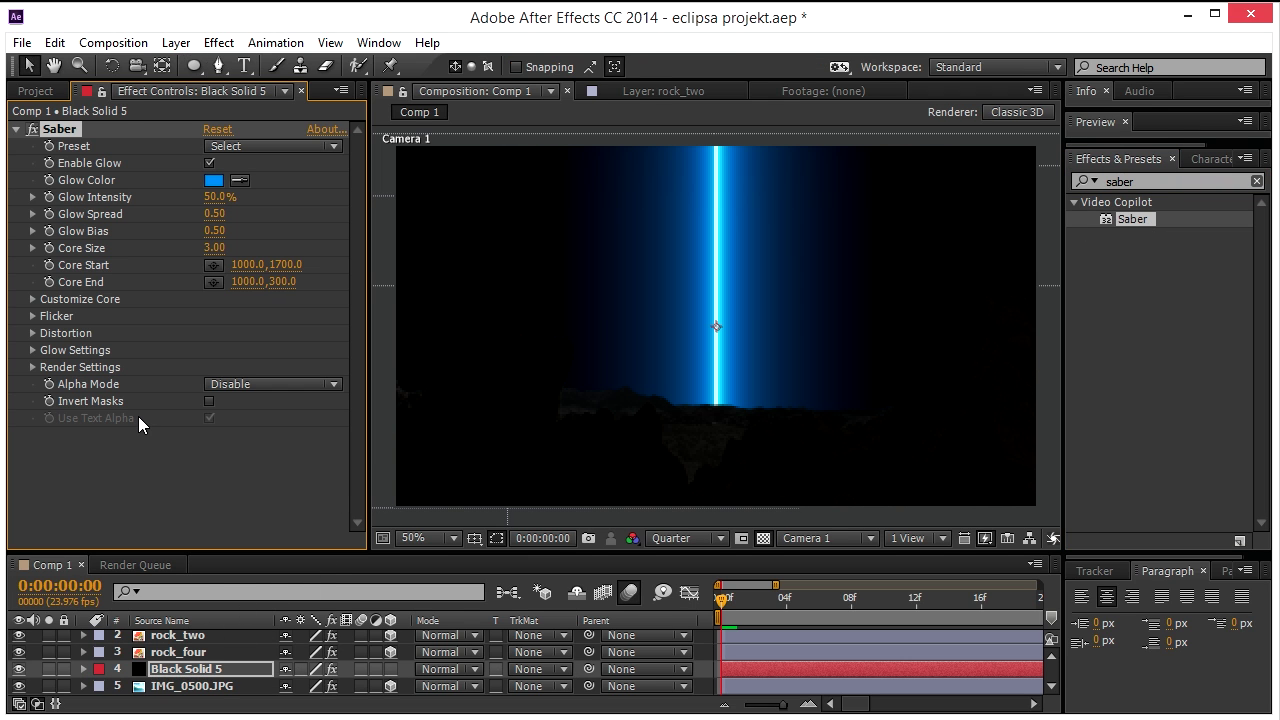
left_click(390, 670)
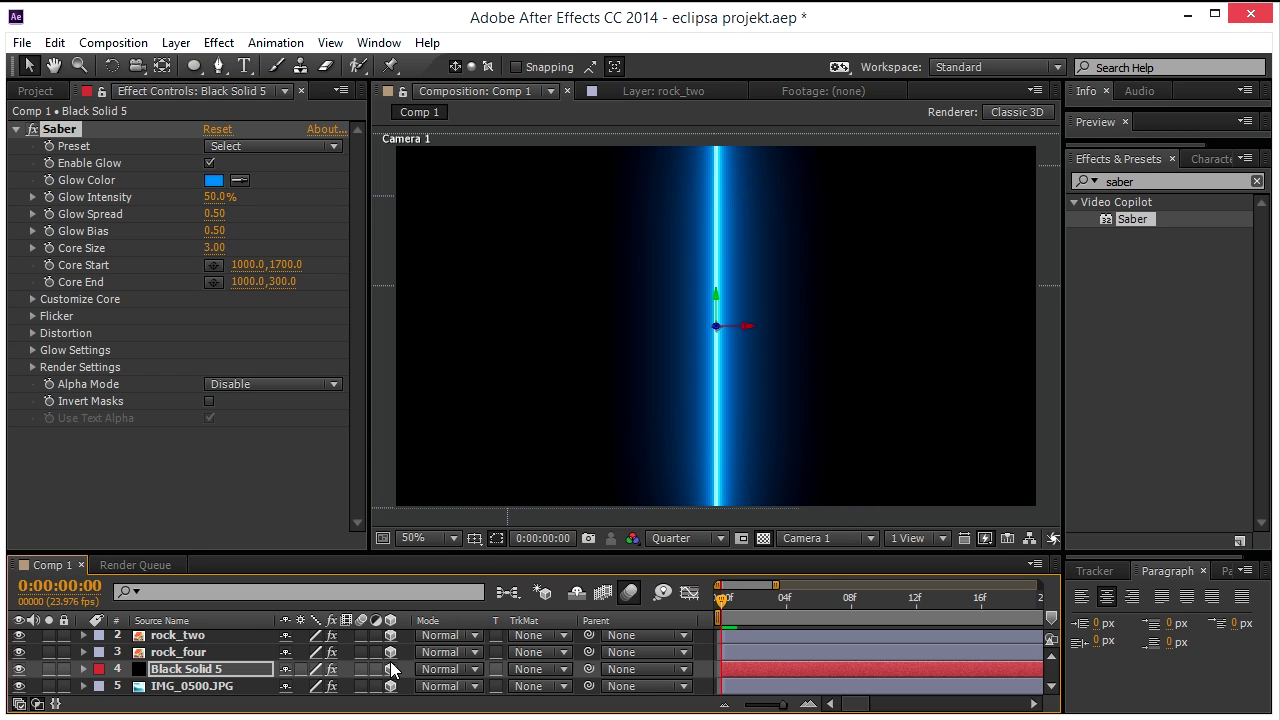
left_click(476, 672)
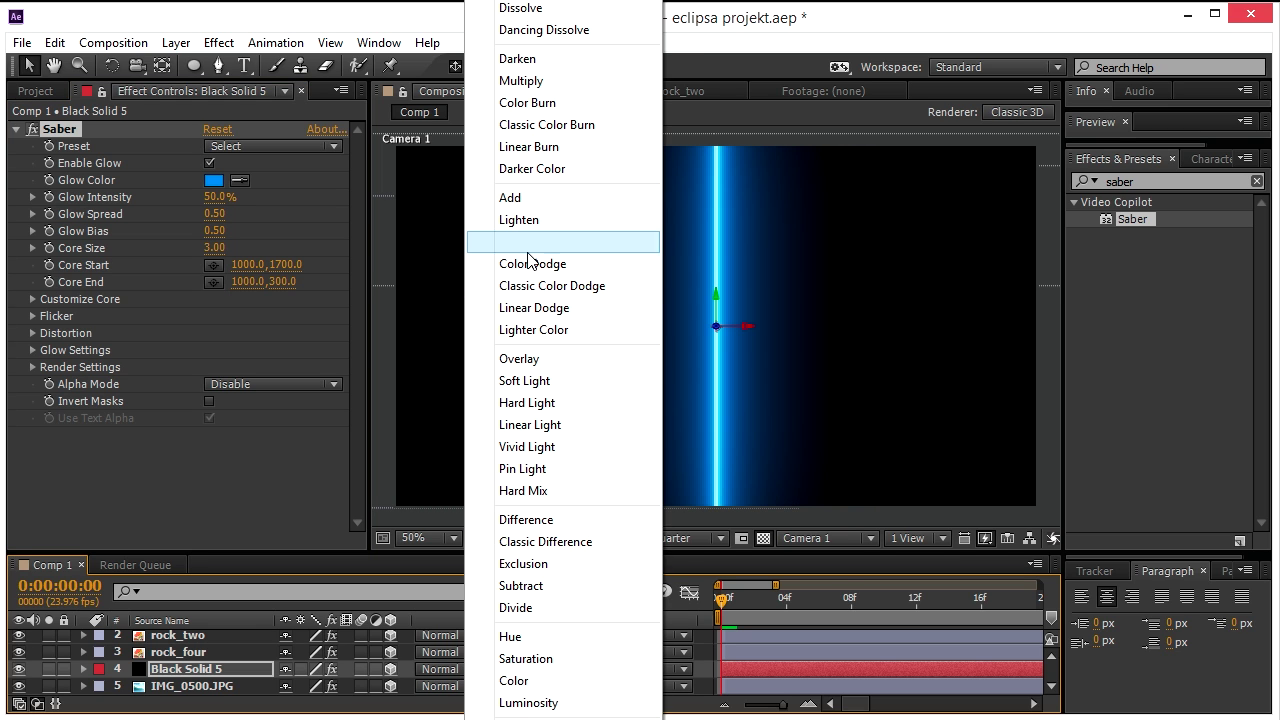
left_click(529, 243)
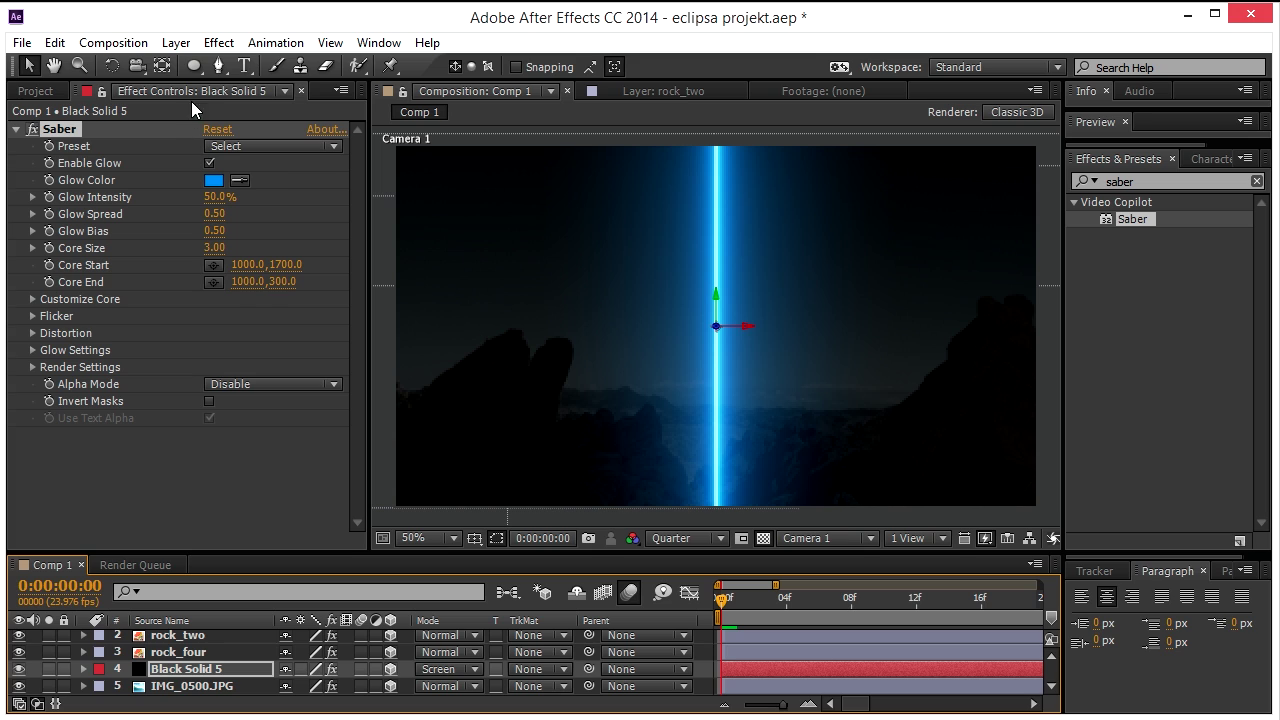
Draw a large circular ellipse mask around the saber beam.
left_click(194, 65)
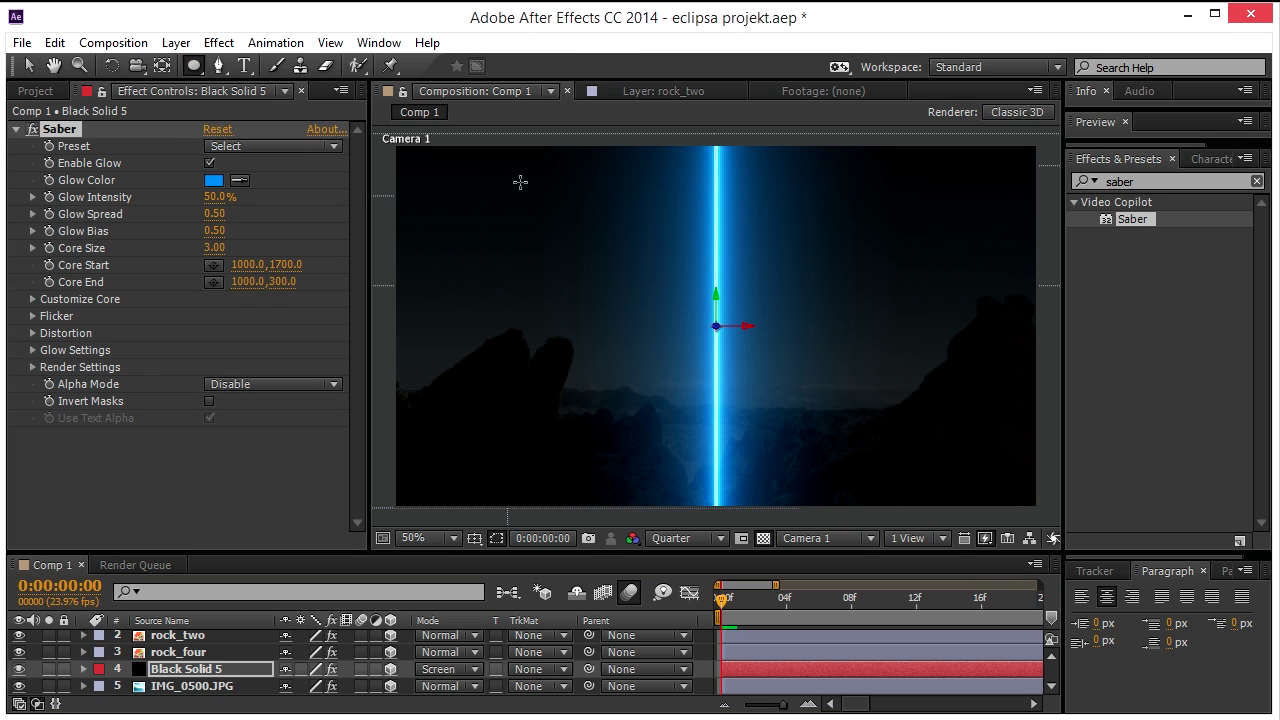
left_click_drag(545, 161, 886, 366)
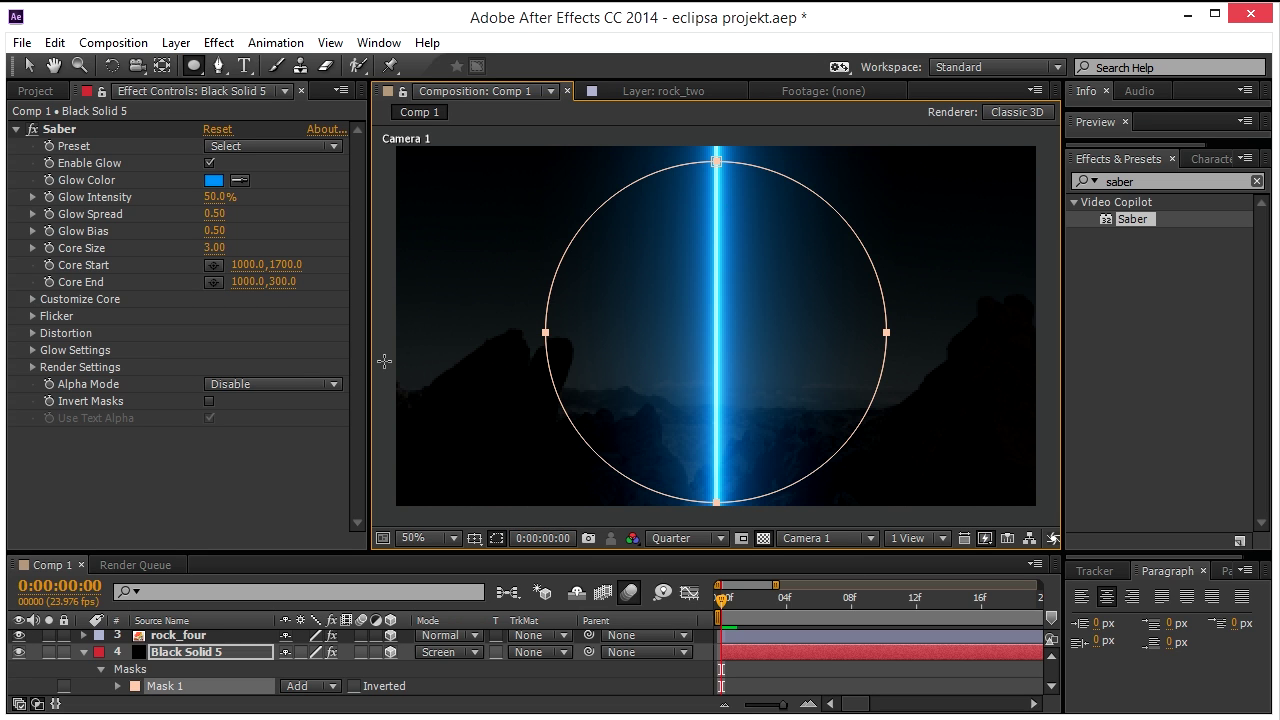
left_click(32, 300)
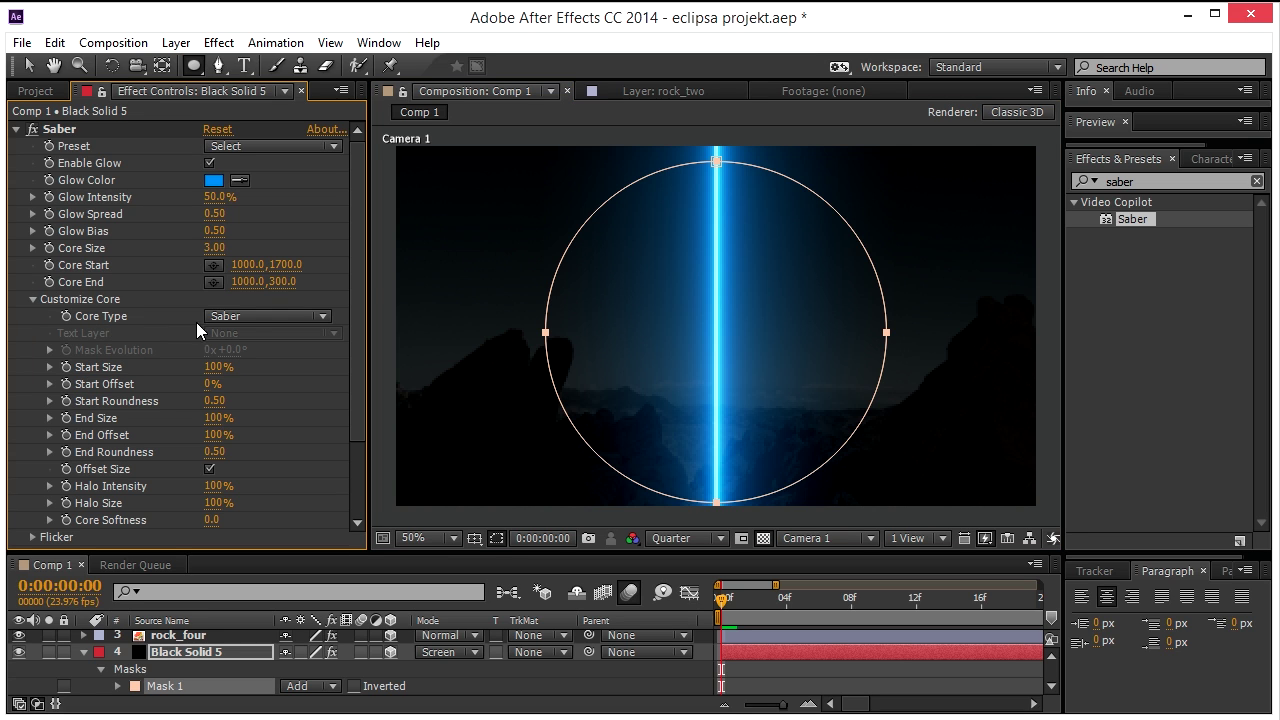
Set Saber Core Type to Layer Masks, glow colour orange (FFA200), Glow Intensity 20%.
left_click(292, 315)
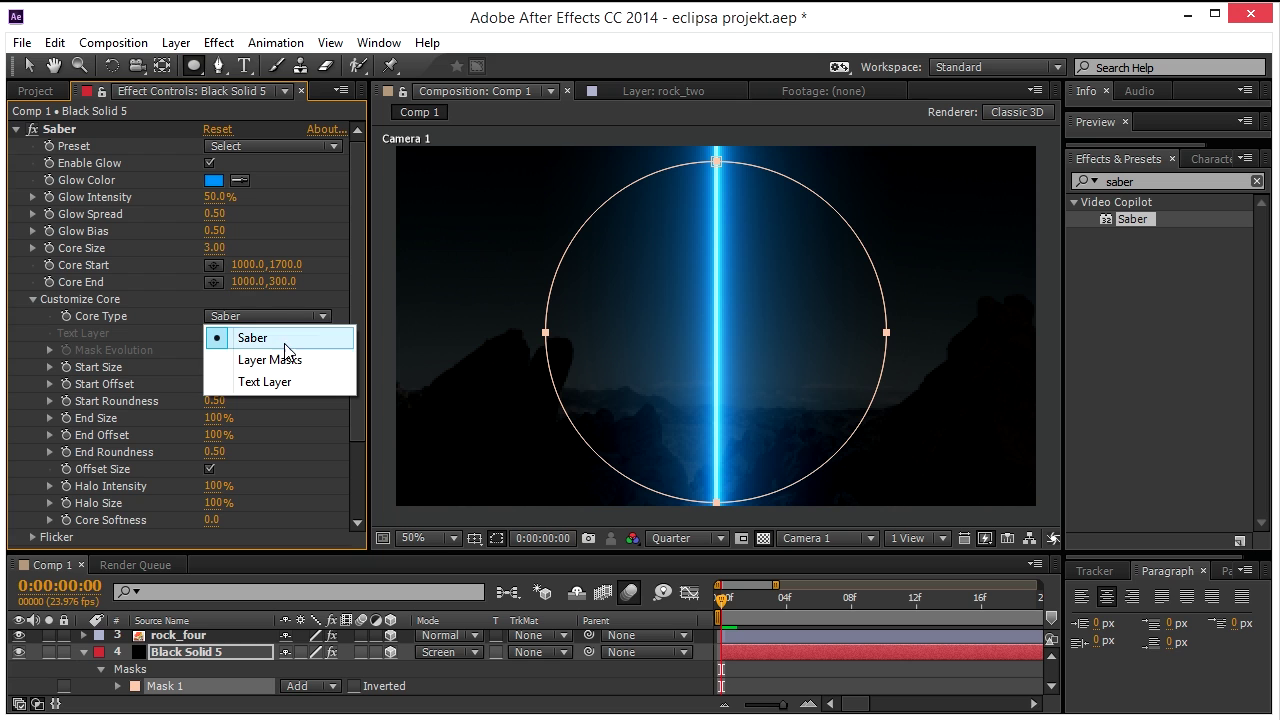
left_click(271, 359)
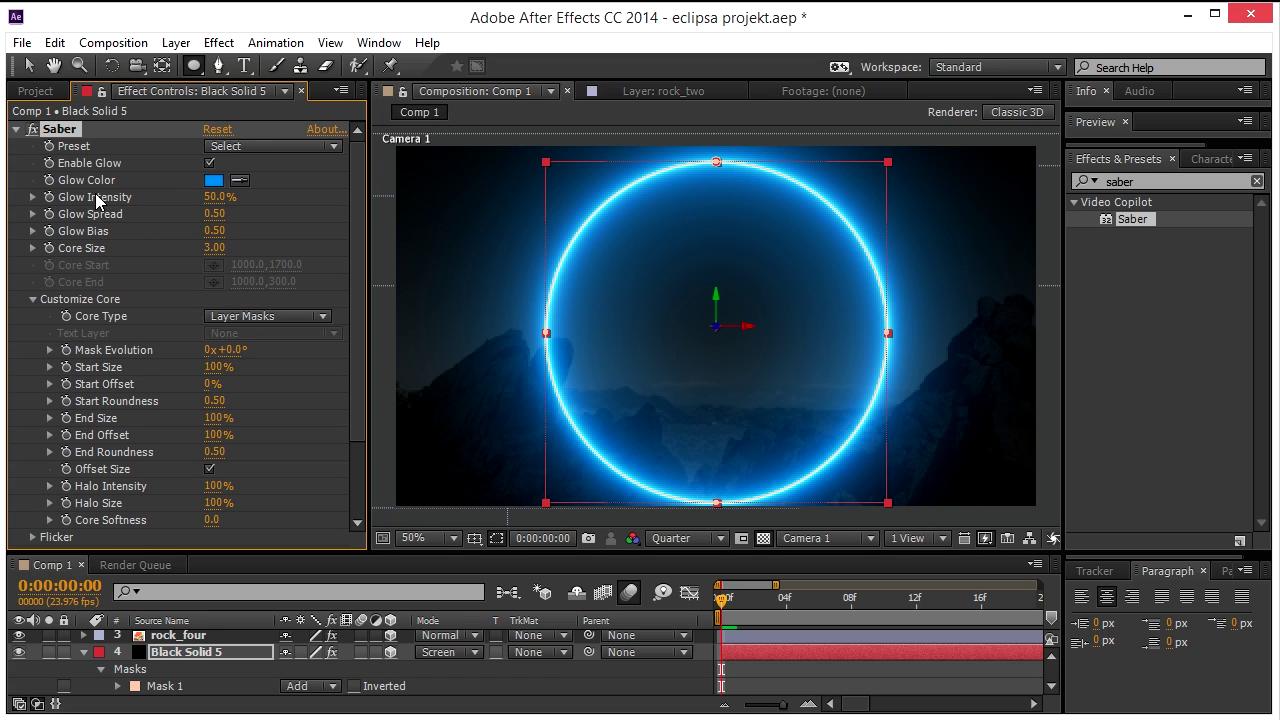
left_click(213, 181)
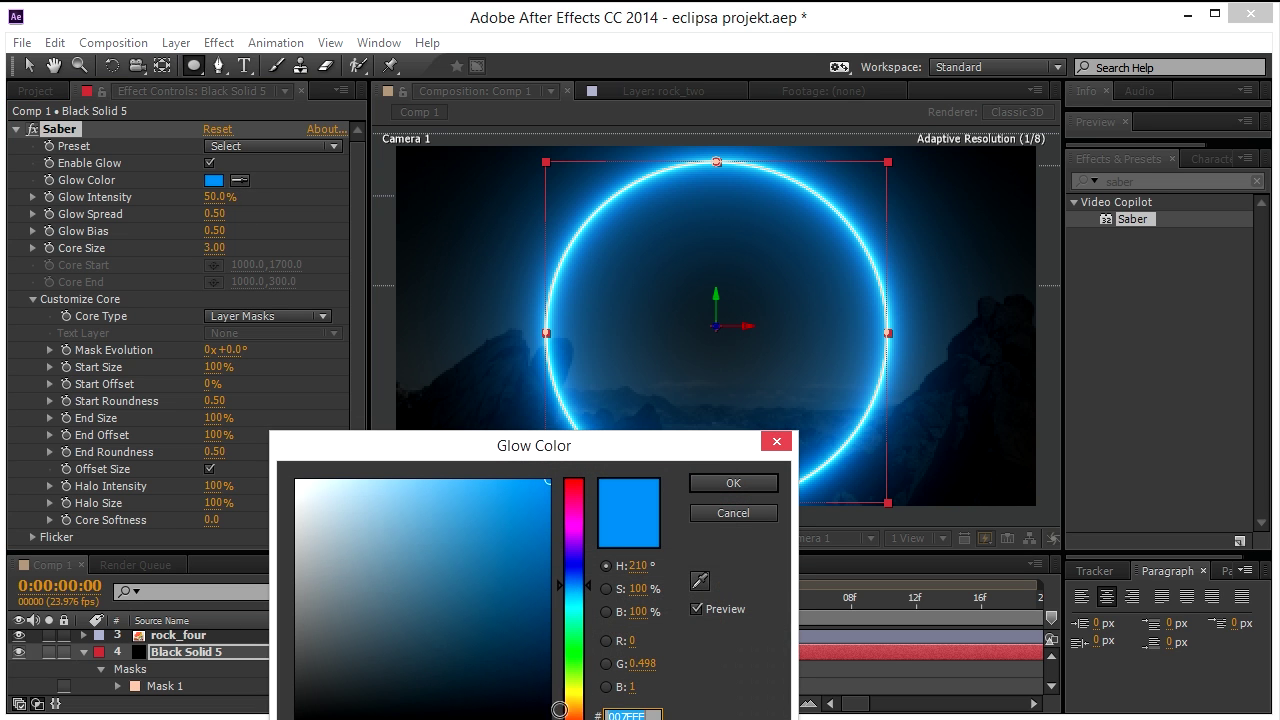
type("FFA200")
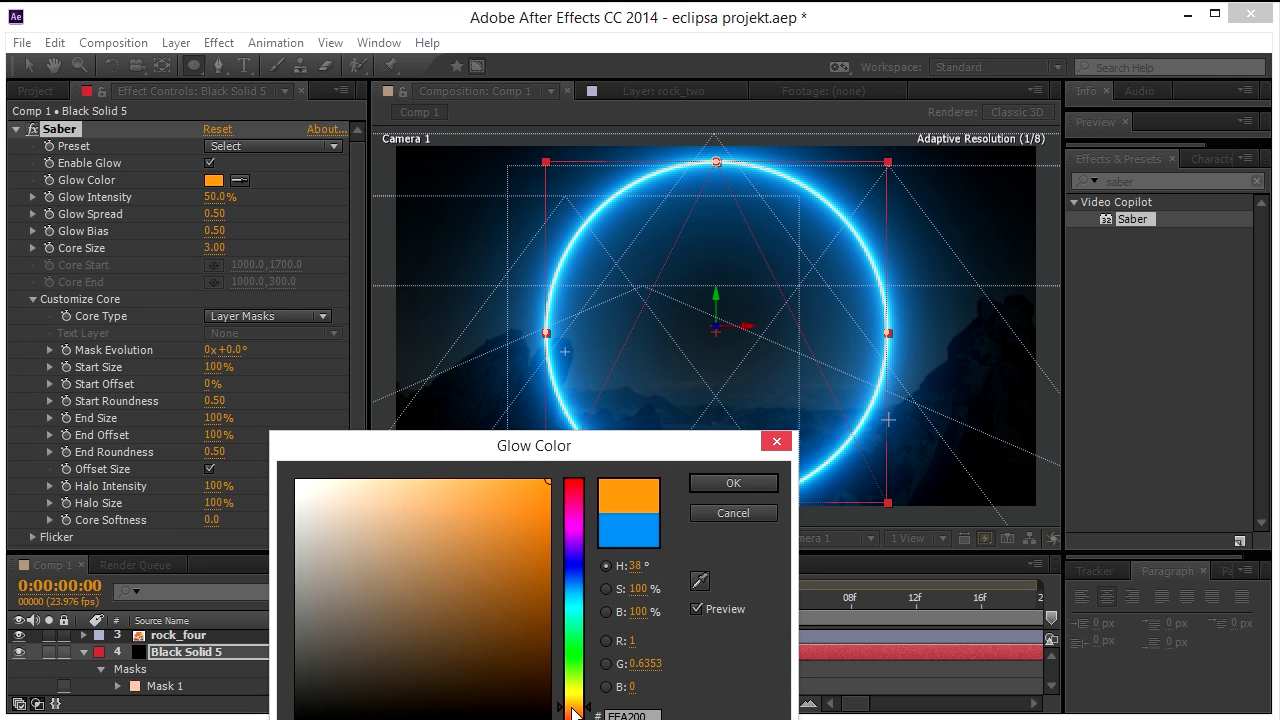
left_click(575, 712)
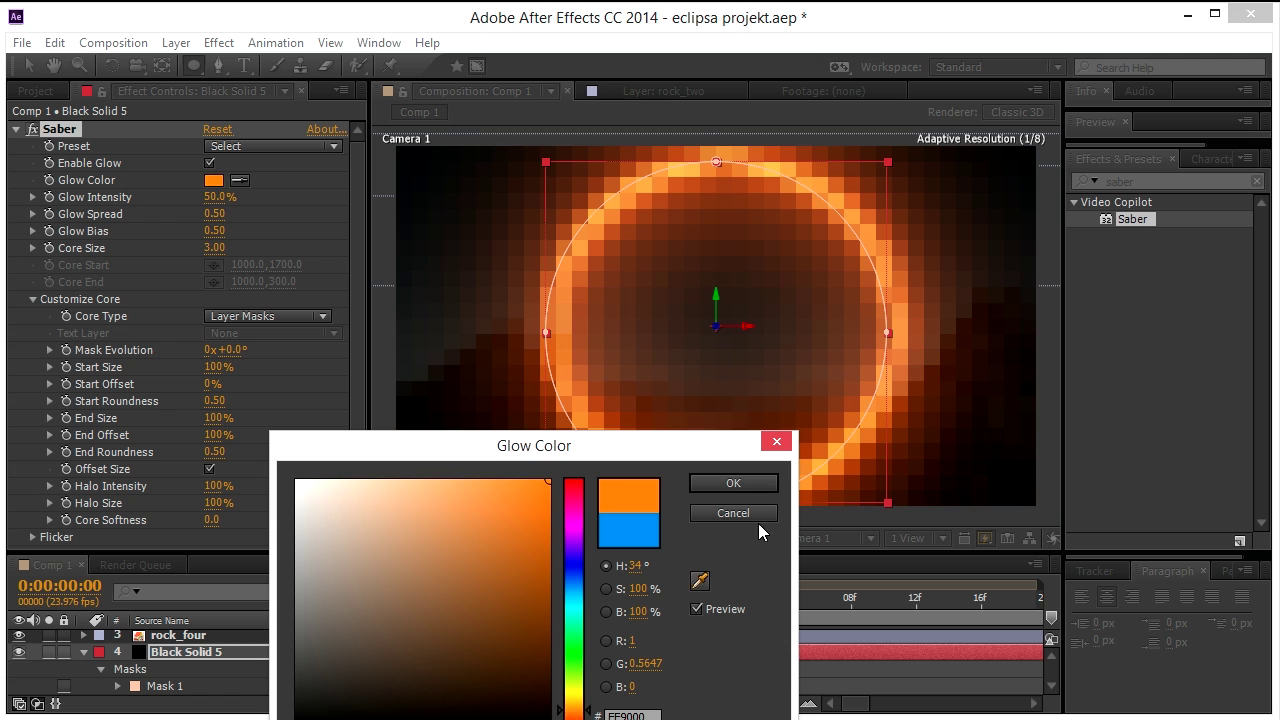
left_click(729, 484)
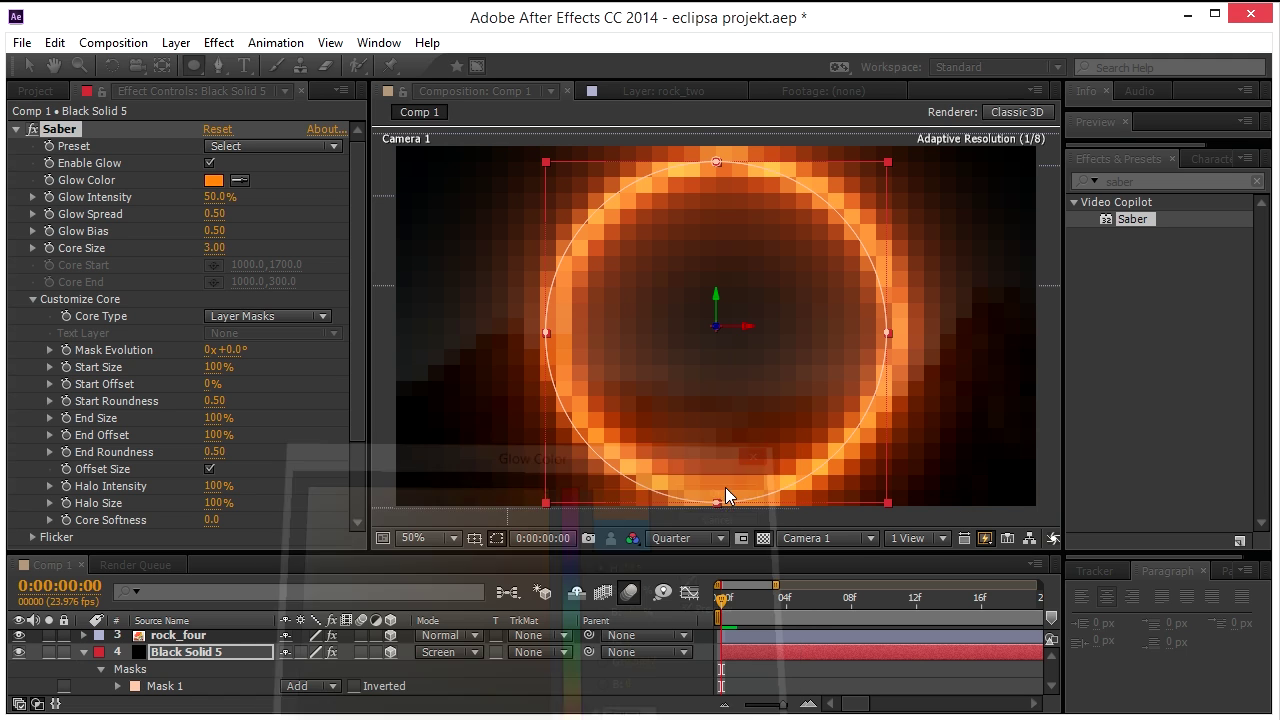
left_click(215, 200)
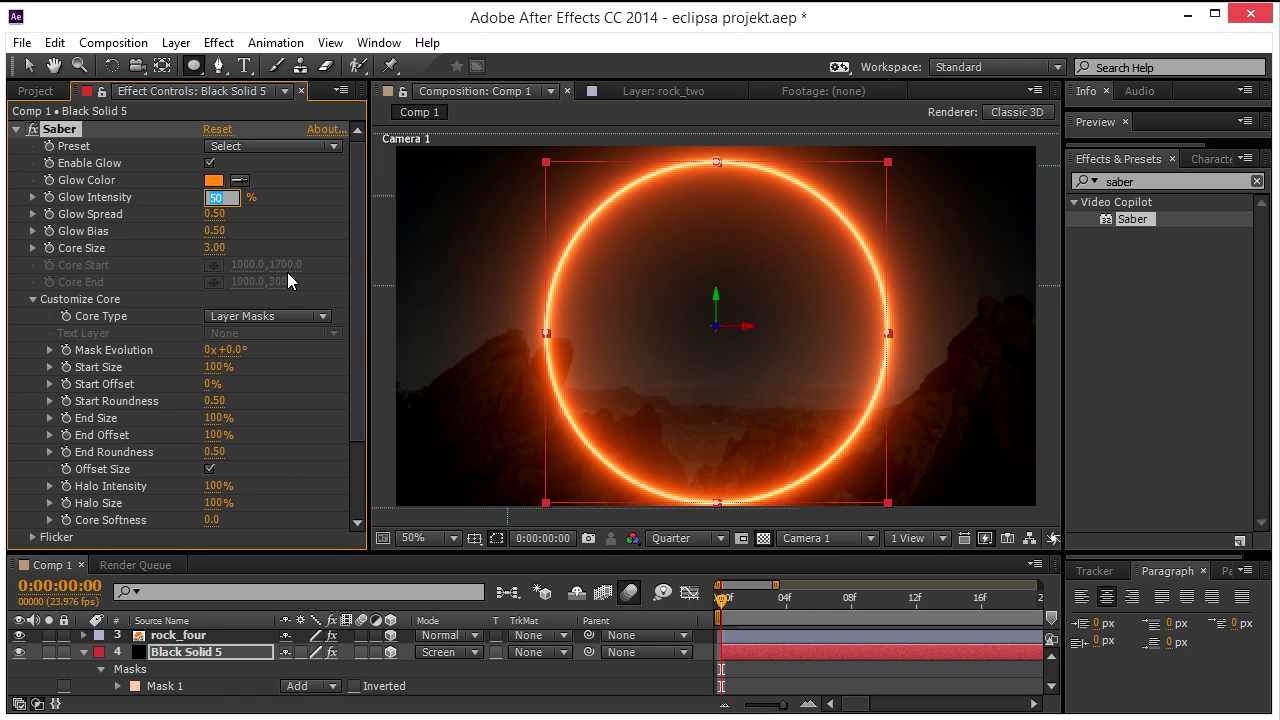
type("20")
key("Return")
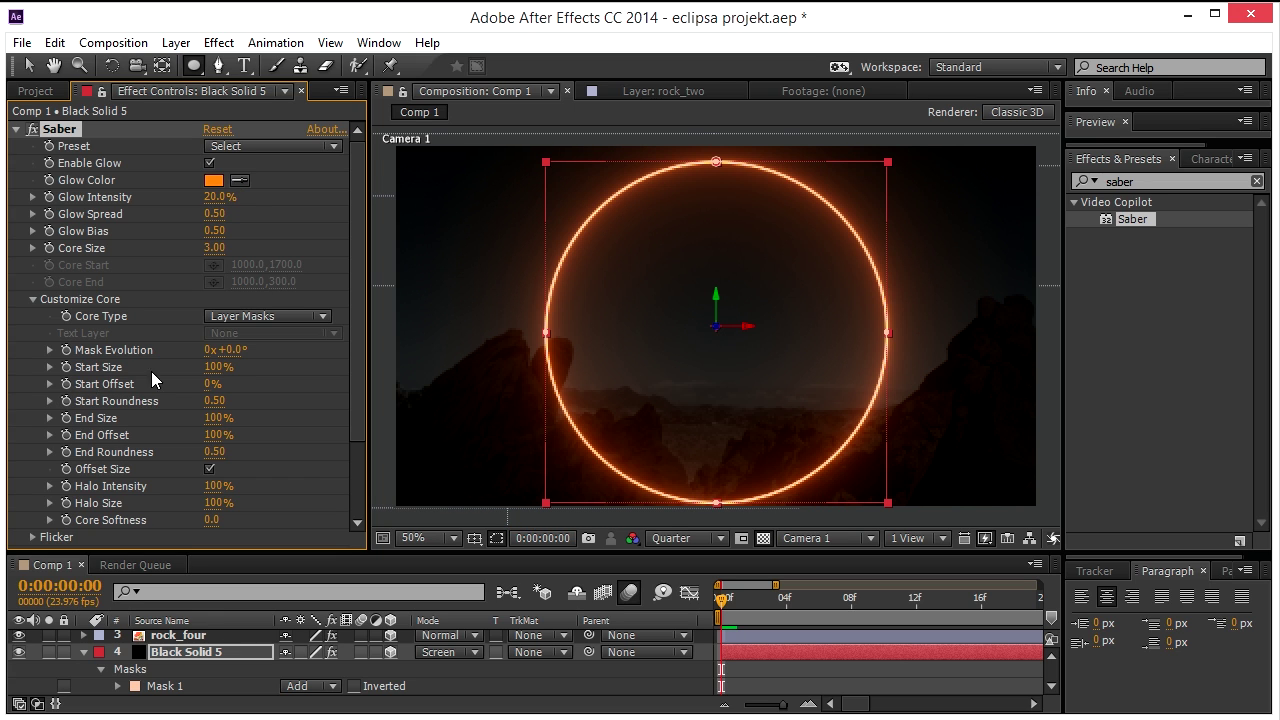
Set the Saber core's Start Size to 200%, End Size to 0% and End Offset to 50%.
left_click(217, 367)
type("20")
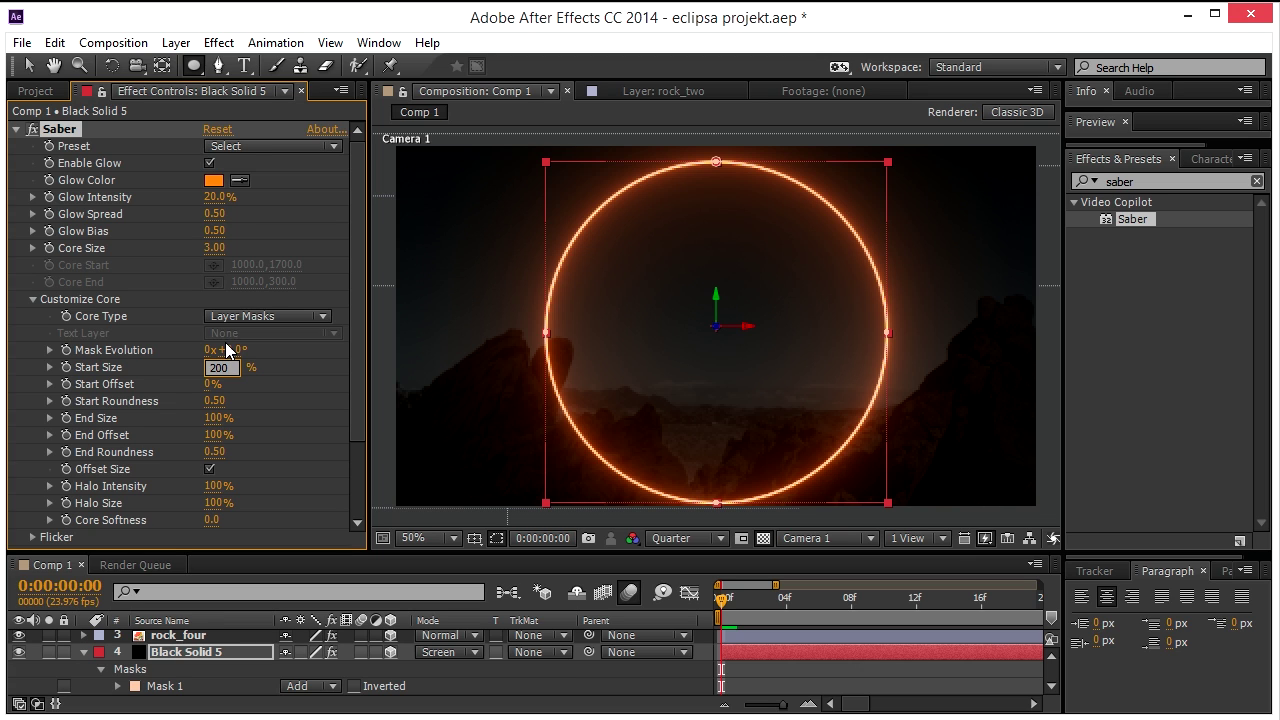
key("Return")
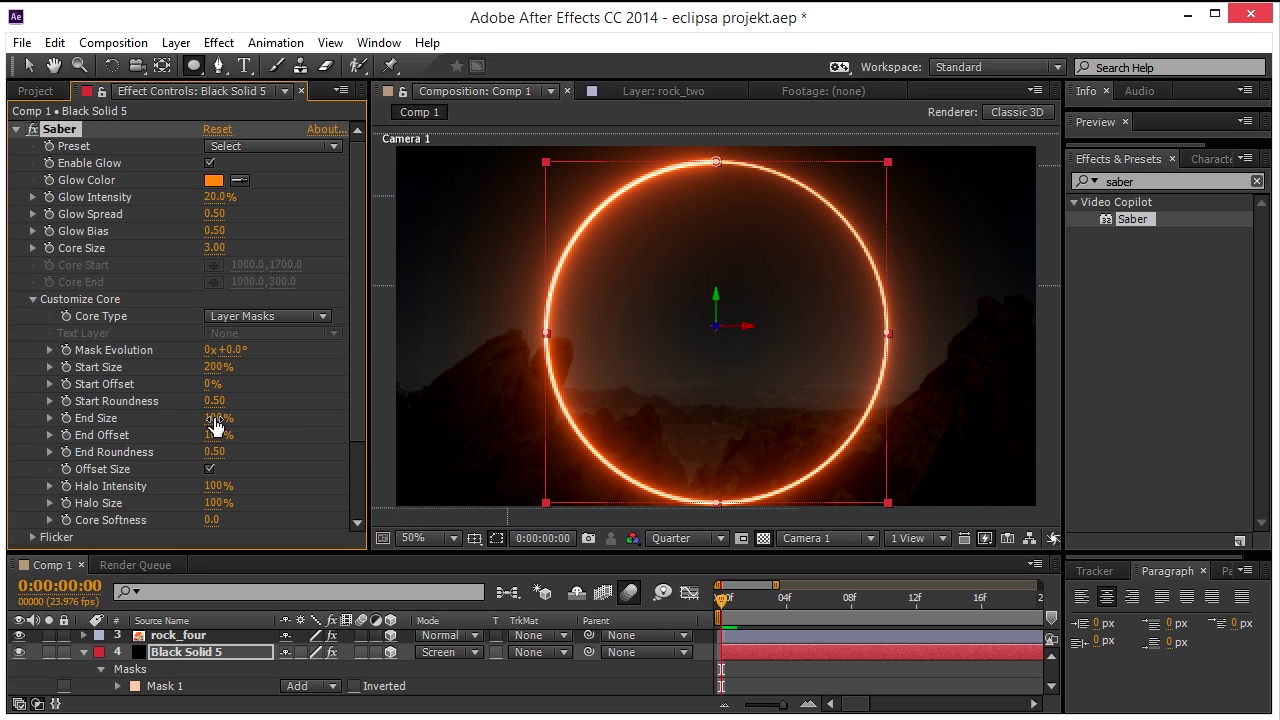
left_click(215, 424)
type("0")
key("Return")
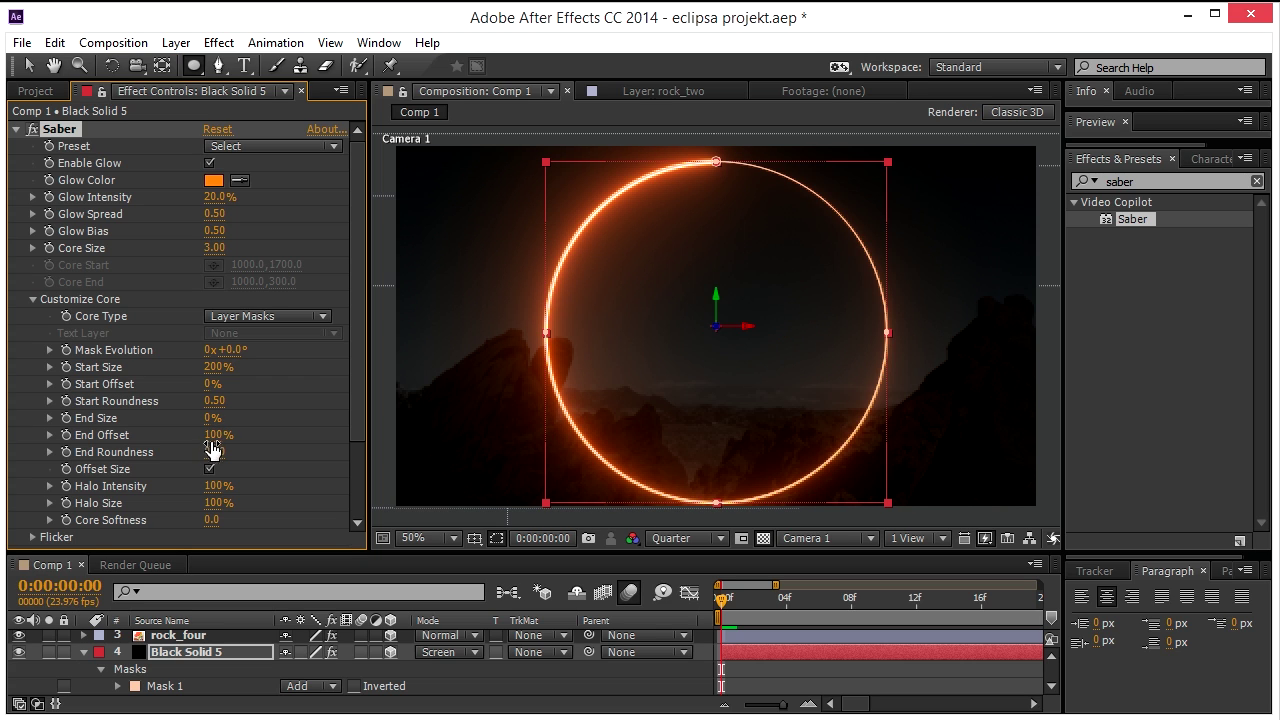
left_click(213, 436)
type("50")
key("Return")
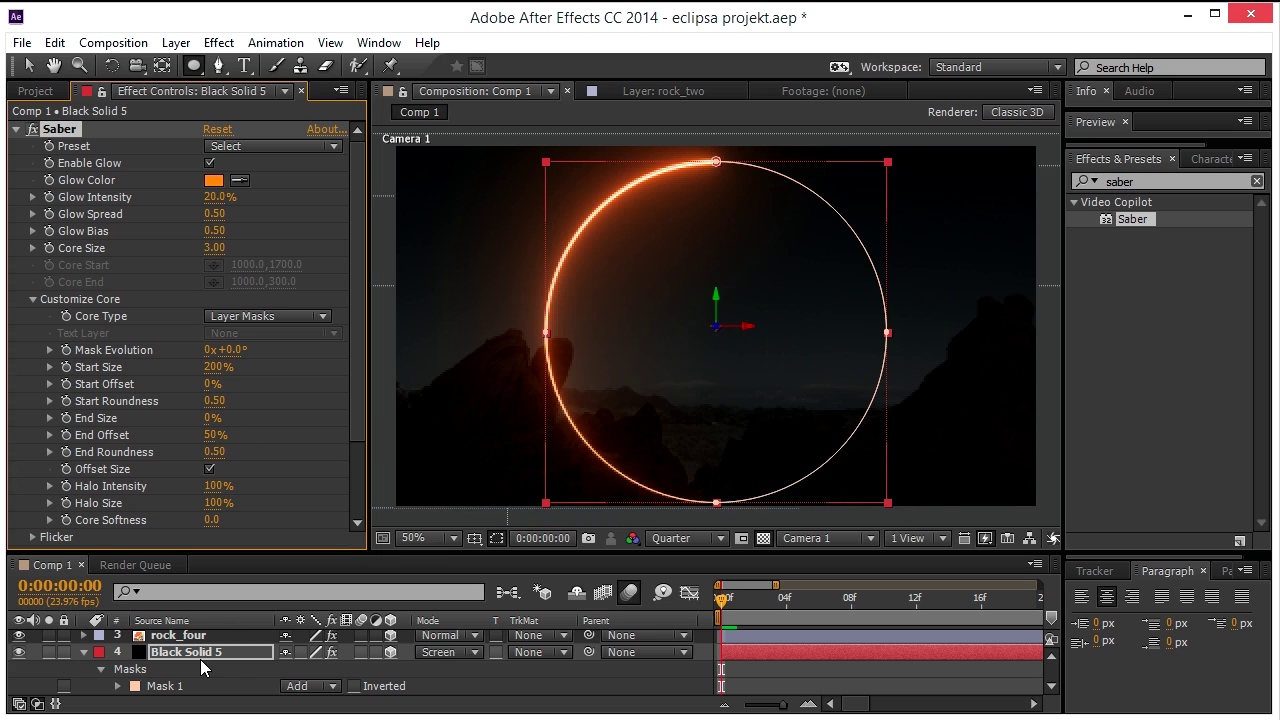
left_click(190, 655)
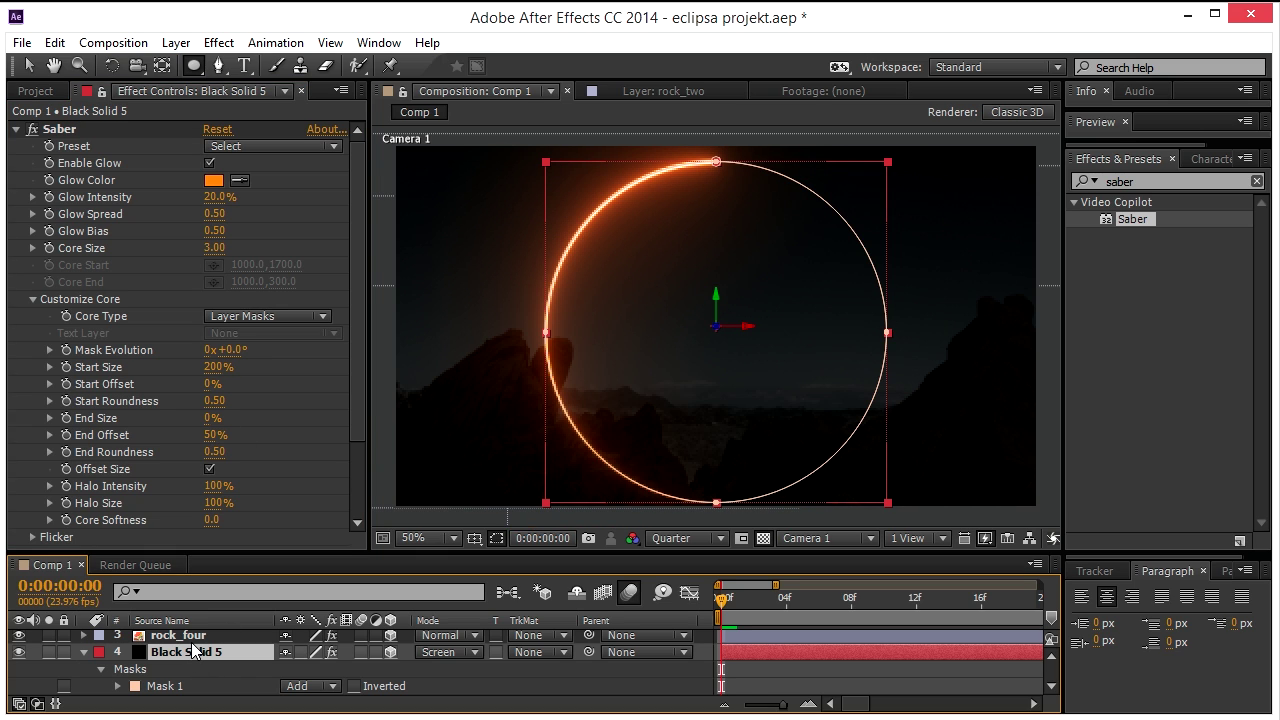
Duplicate Black Solid 5 and give the lower copy Start Size 0% and Start Offset 60%.
key("ctrl+d")
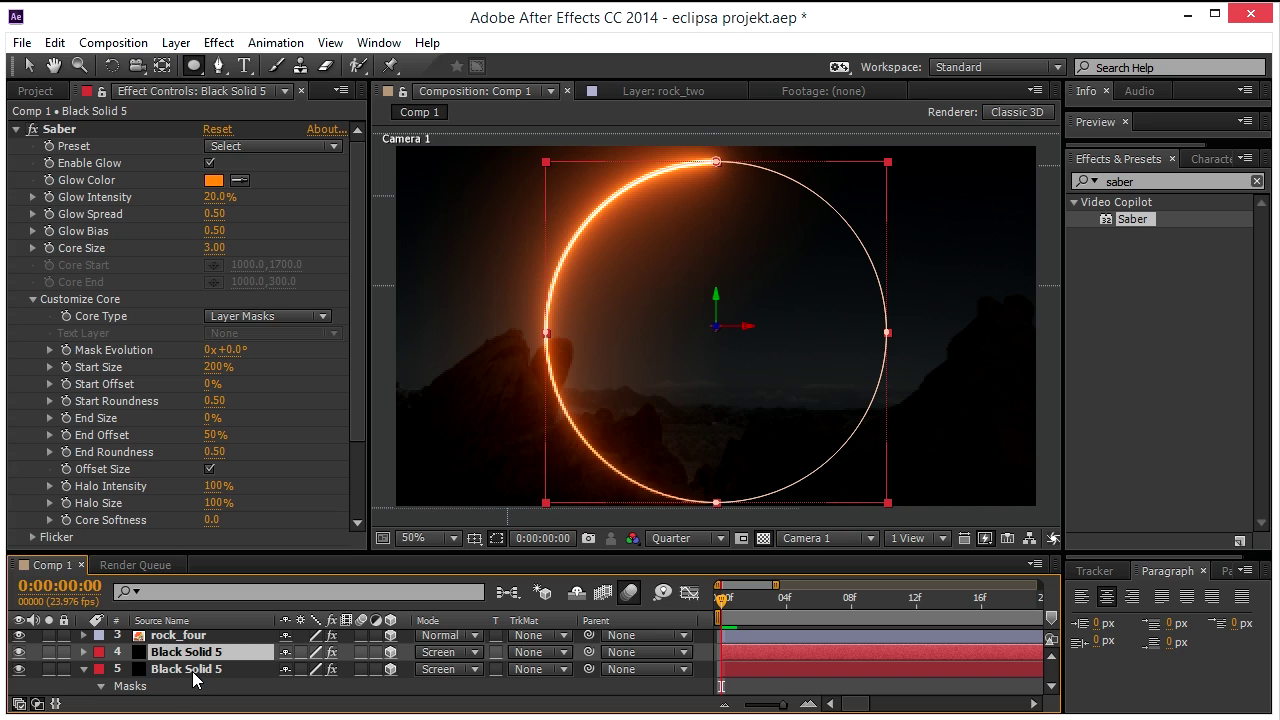
left_click(195, 670)
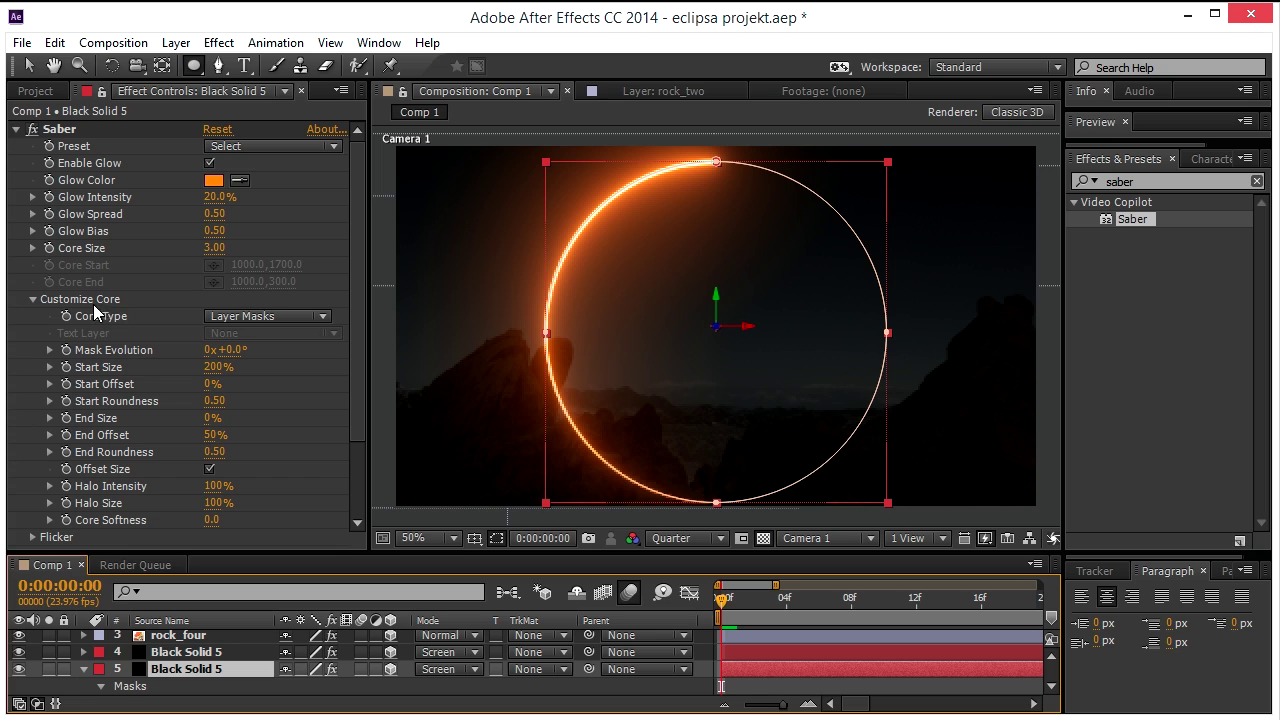
left_click(213, 367)
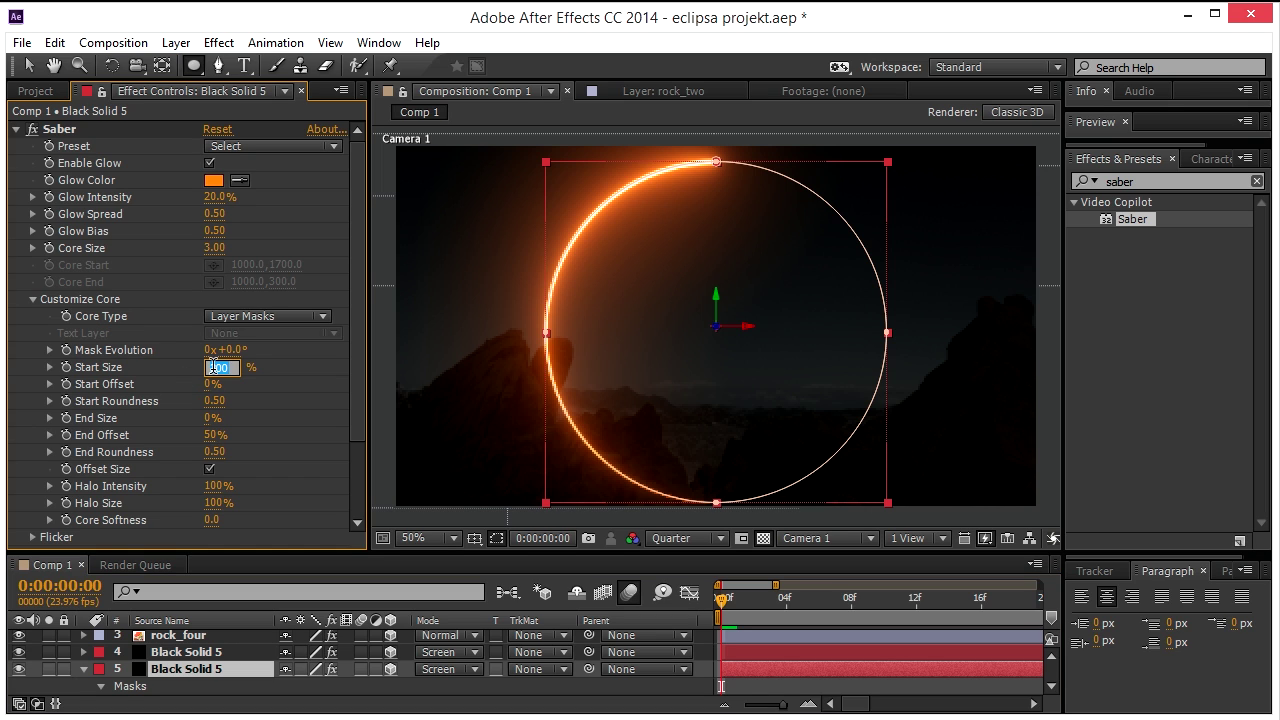
type("0")
key("Return")
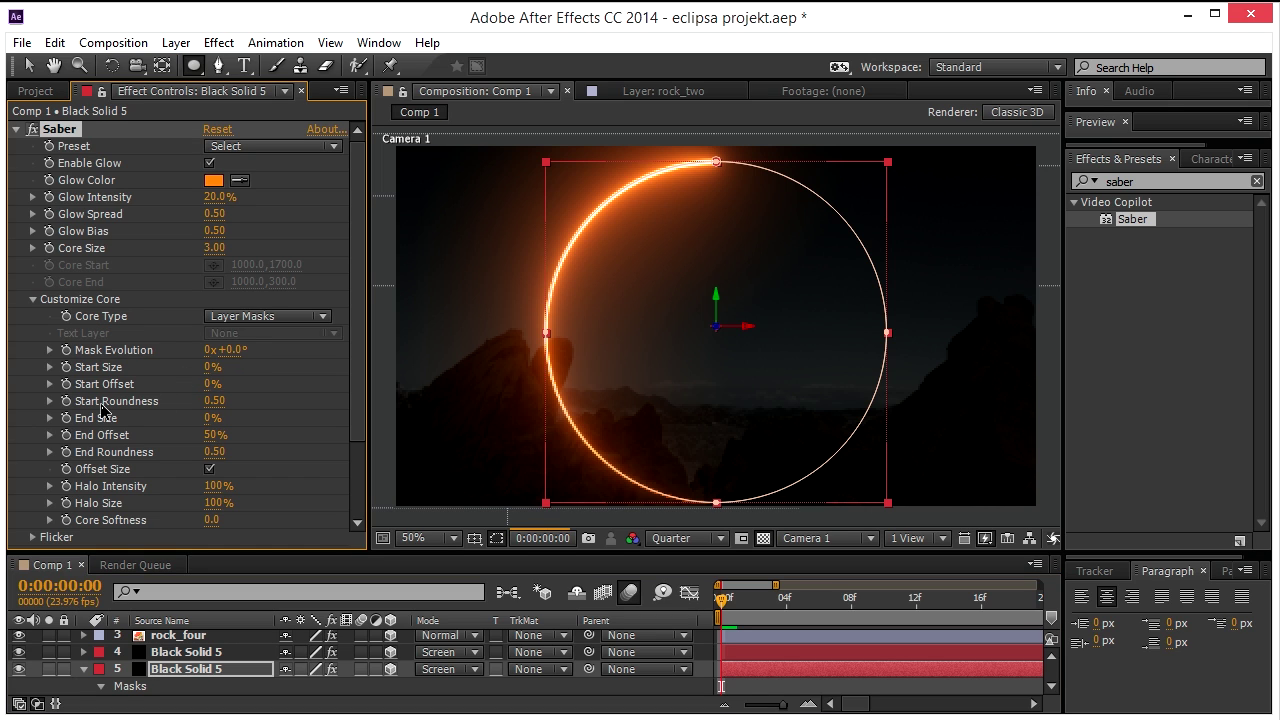
left_click(210, 385)
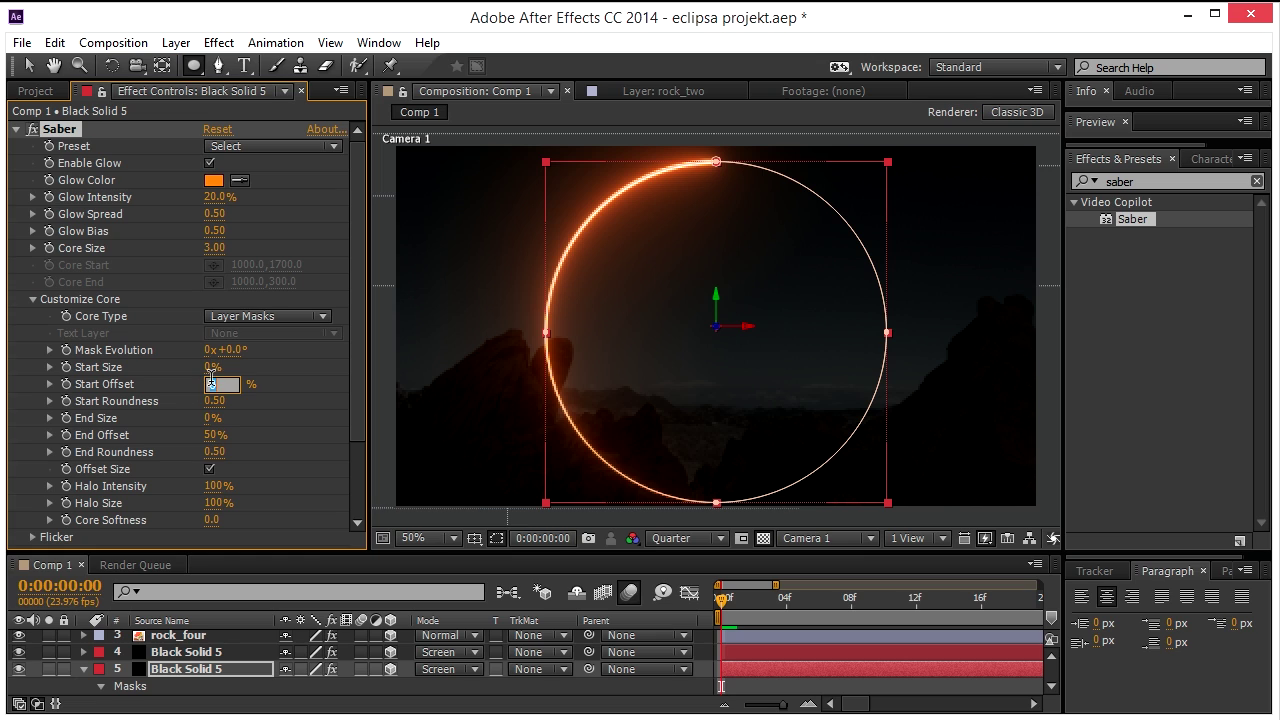
type("60")
key("Return")
Set the copy's End Size to 200% and End Offset to 100%.
left_click(212, 418)
type("2")
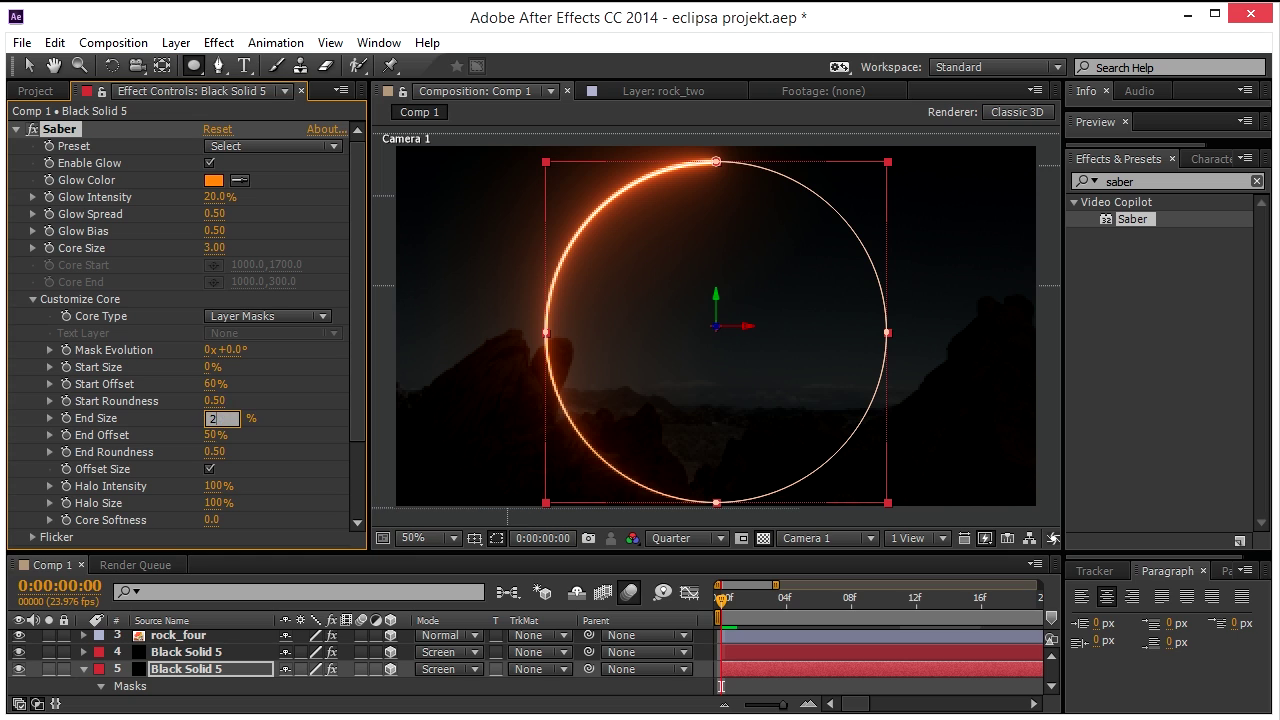
type("00")
key("Return")
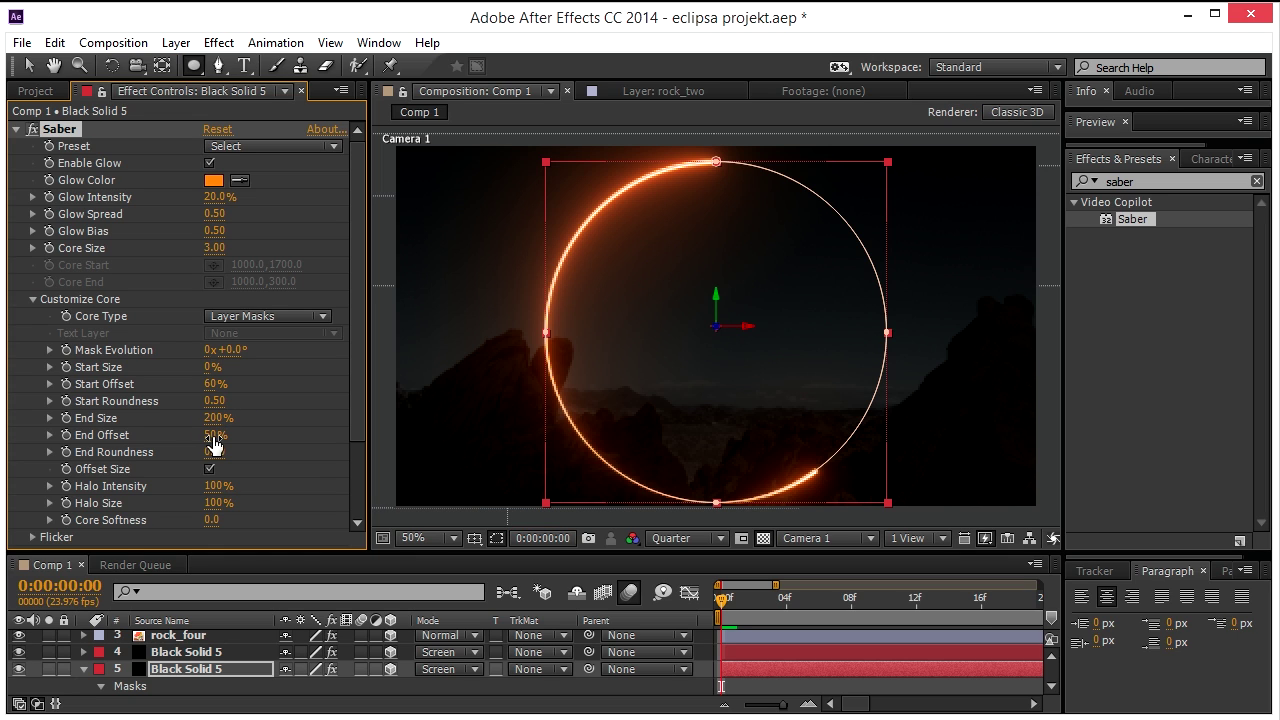
left_click(215, 436)
type("100")
key("Return")
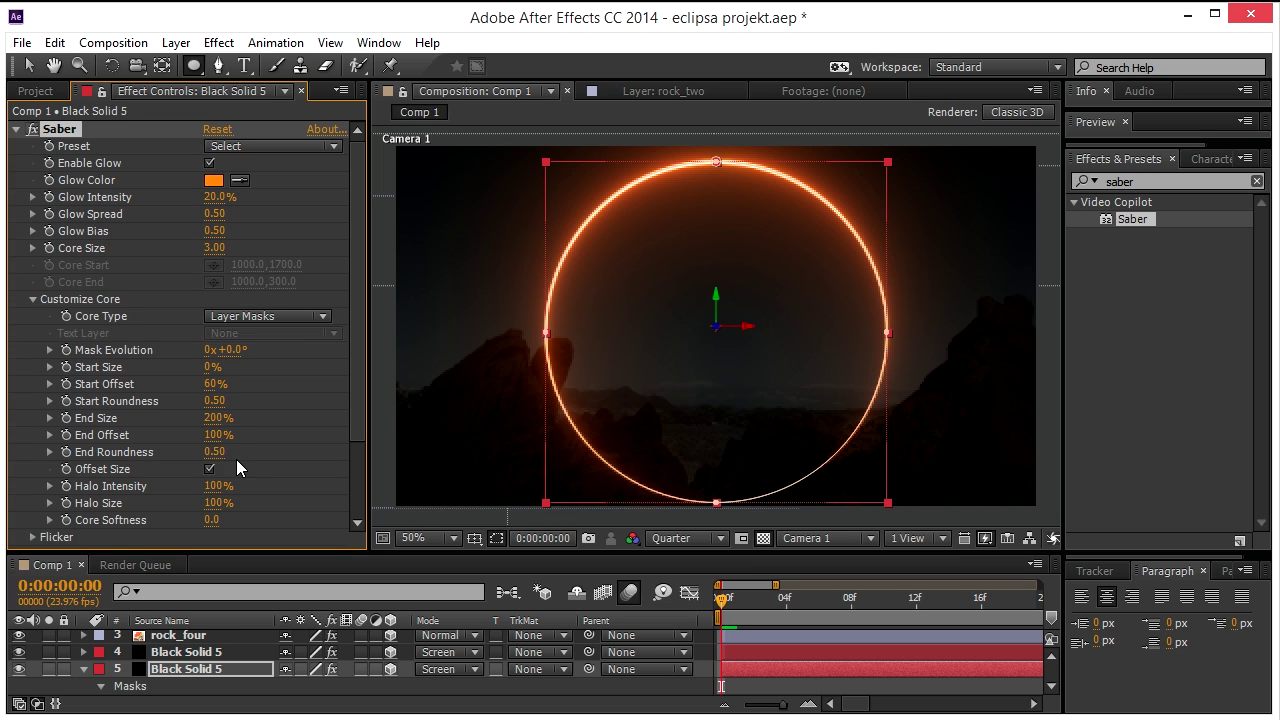
left_click(195, 655)
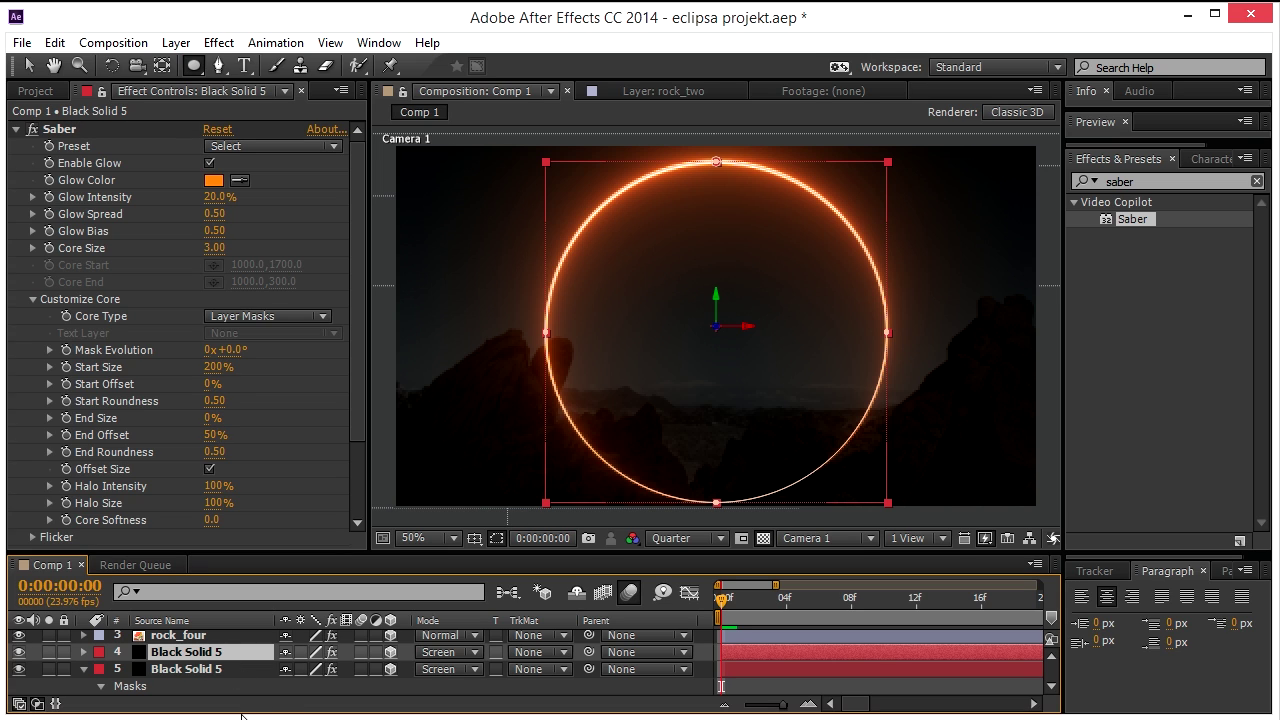
Rotate both ring layers to about -32° on Z and dolly and orbit Camera 1 back.
left_click(195, 669, "shift")
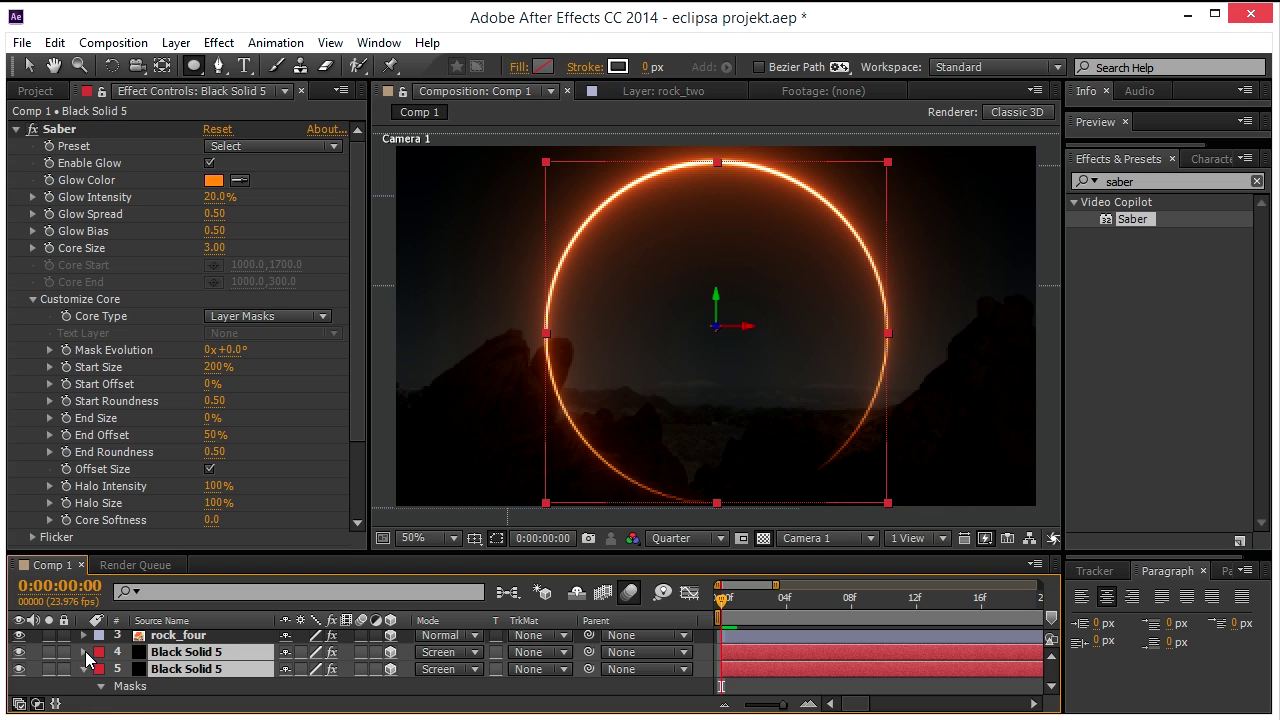
scroll(141, 686, "down", 3)
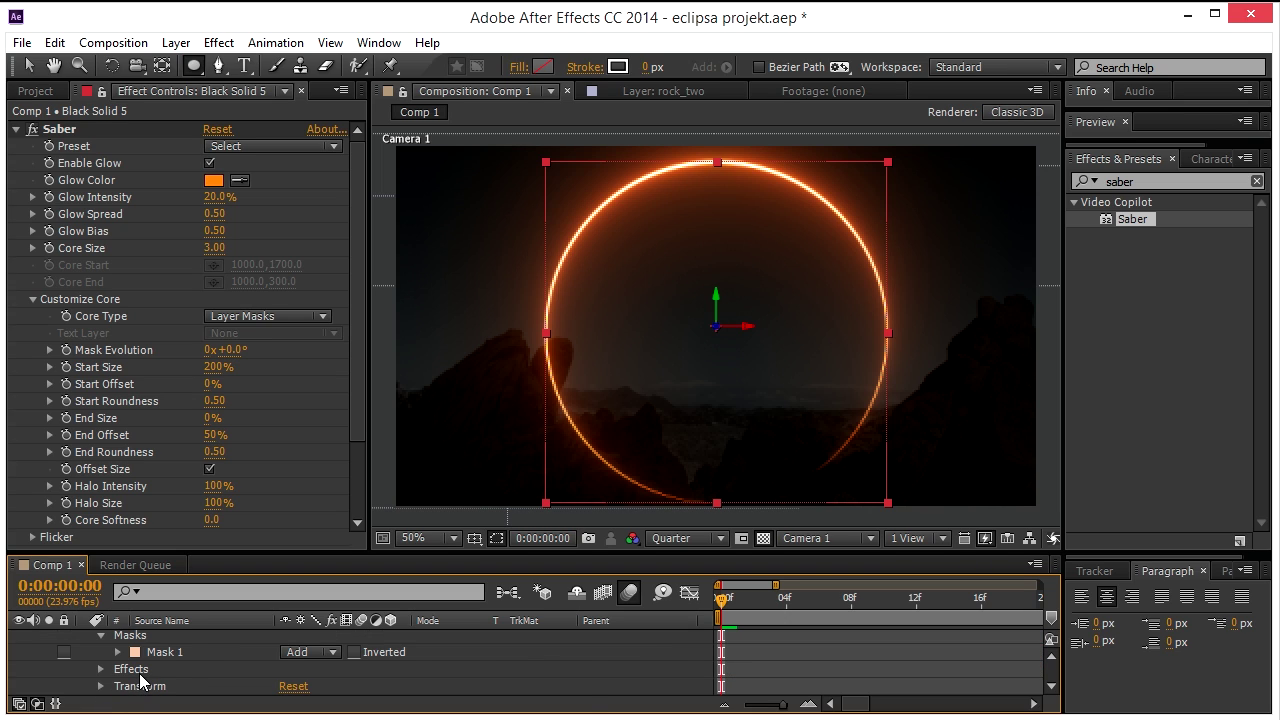
scroll(141, 682, "down", 3)
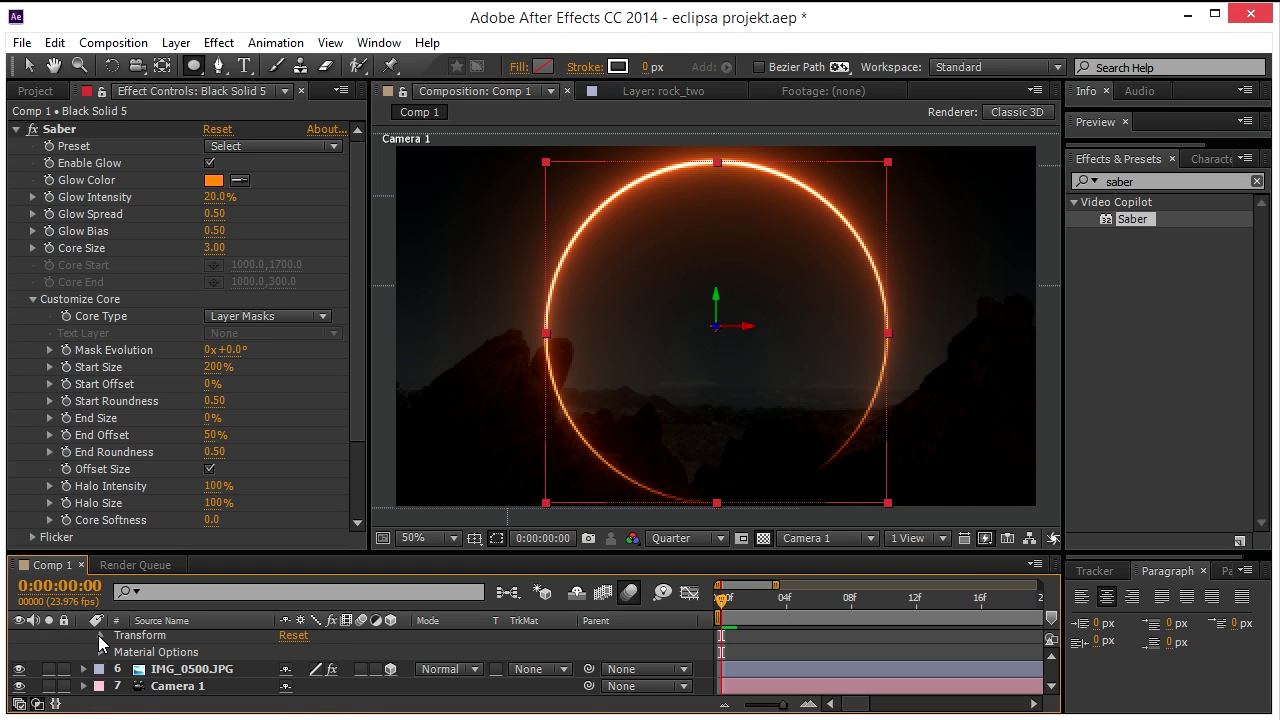
left_click(100, 636)
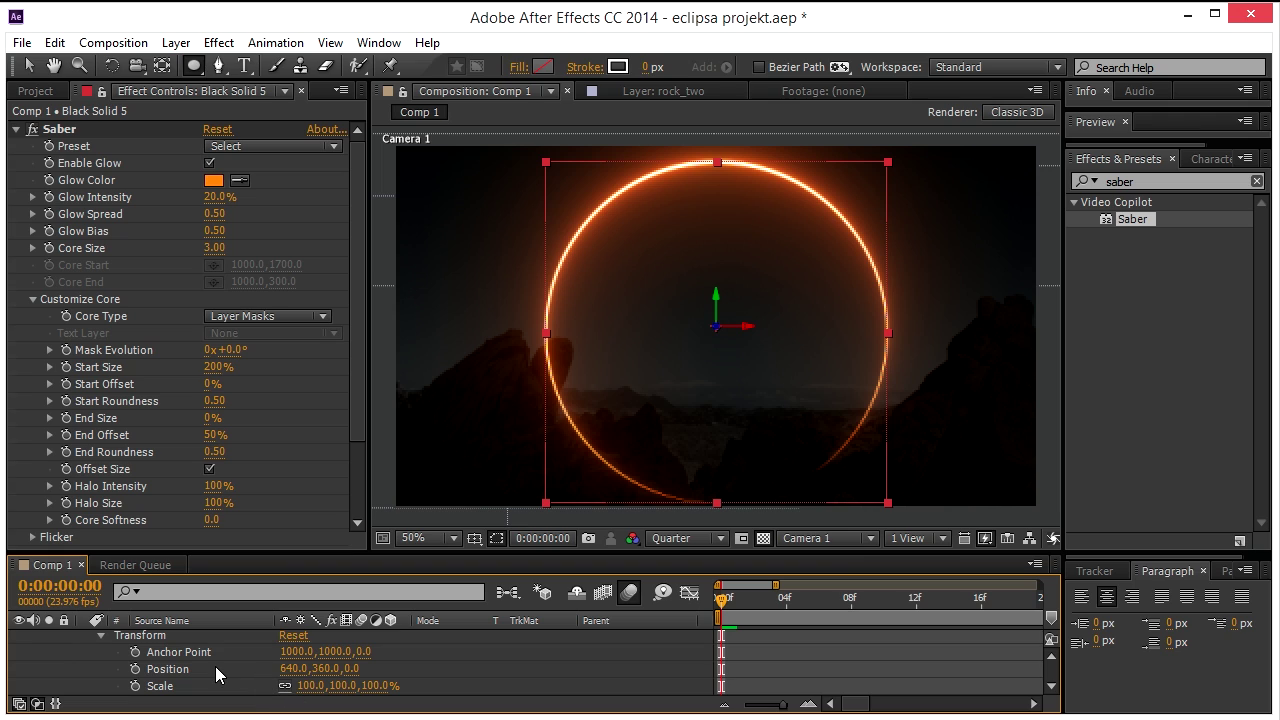
scroll(218, 676, "down", 3)
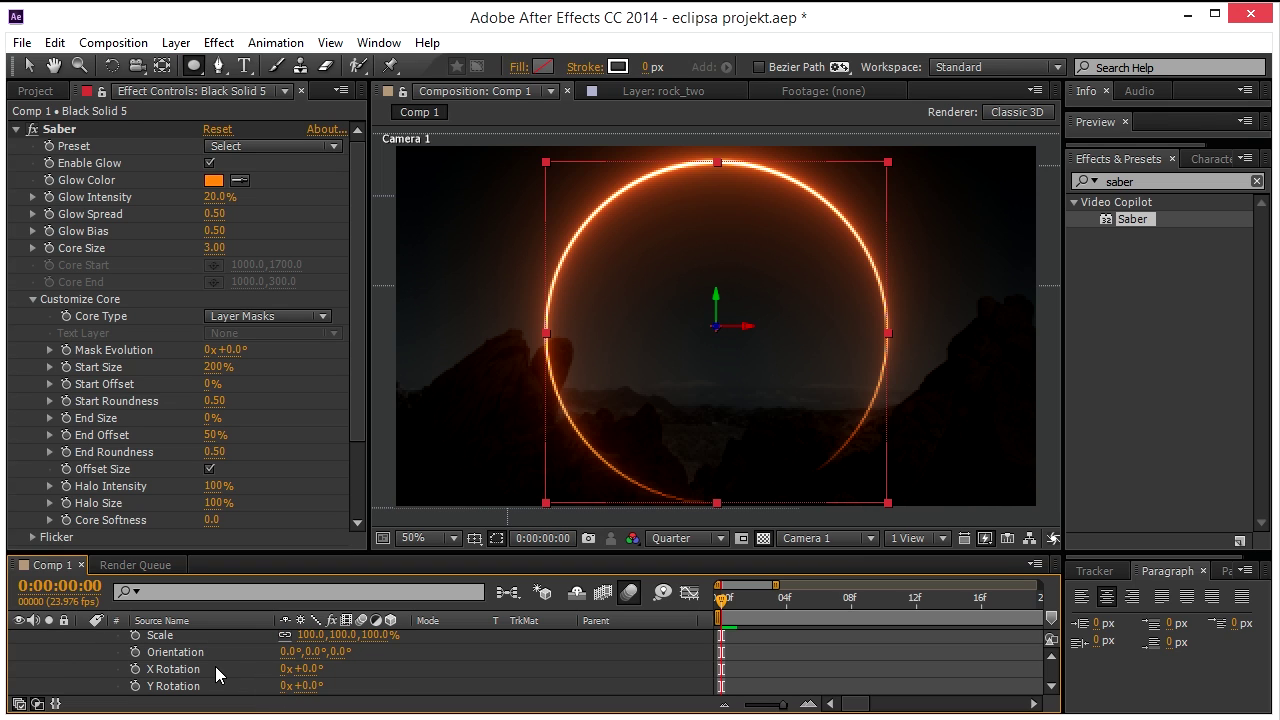
scroll(218, 676, "down", 3)
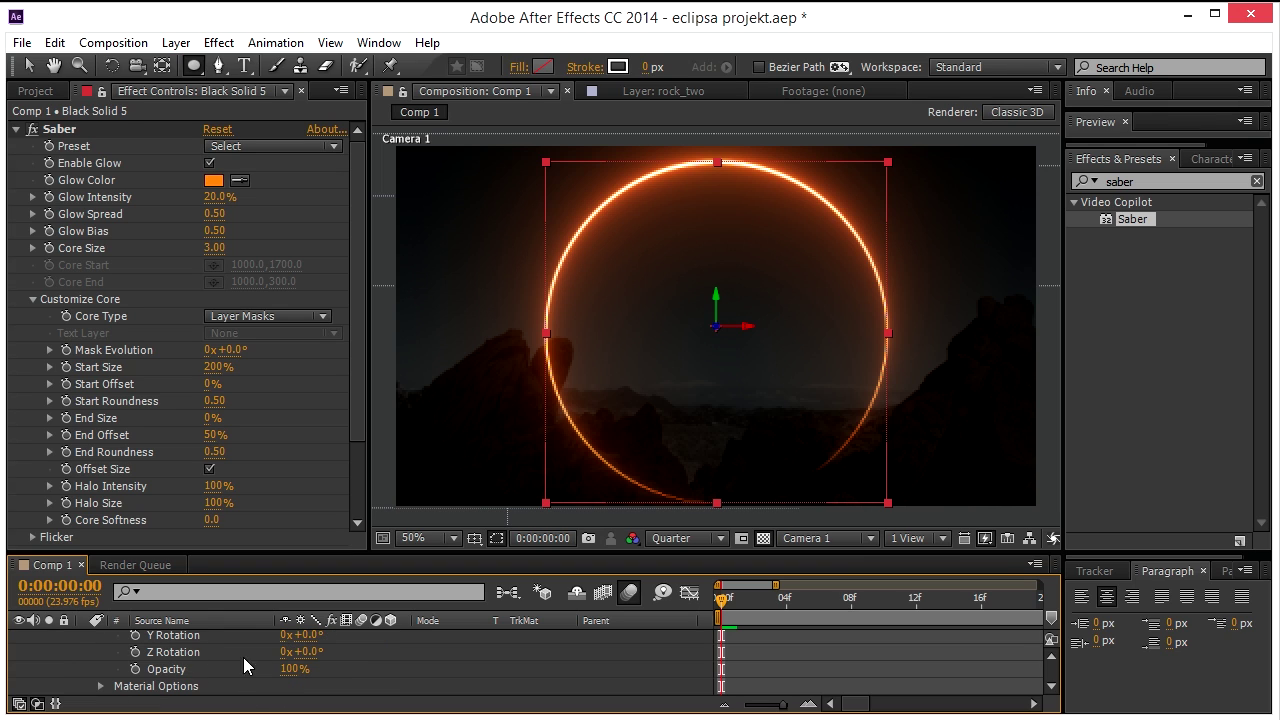
left_click_drag(290, 651, 271, 651)
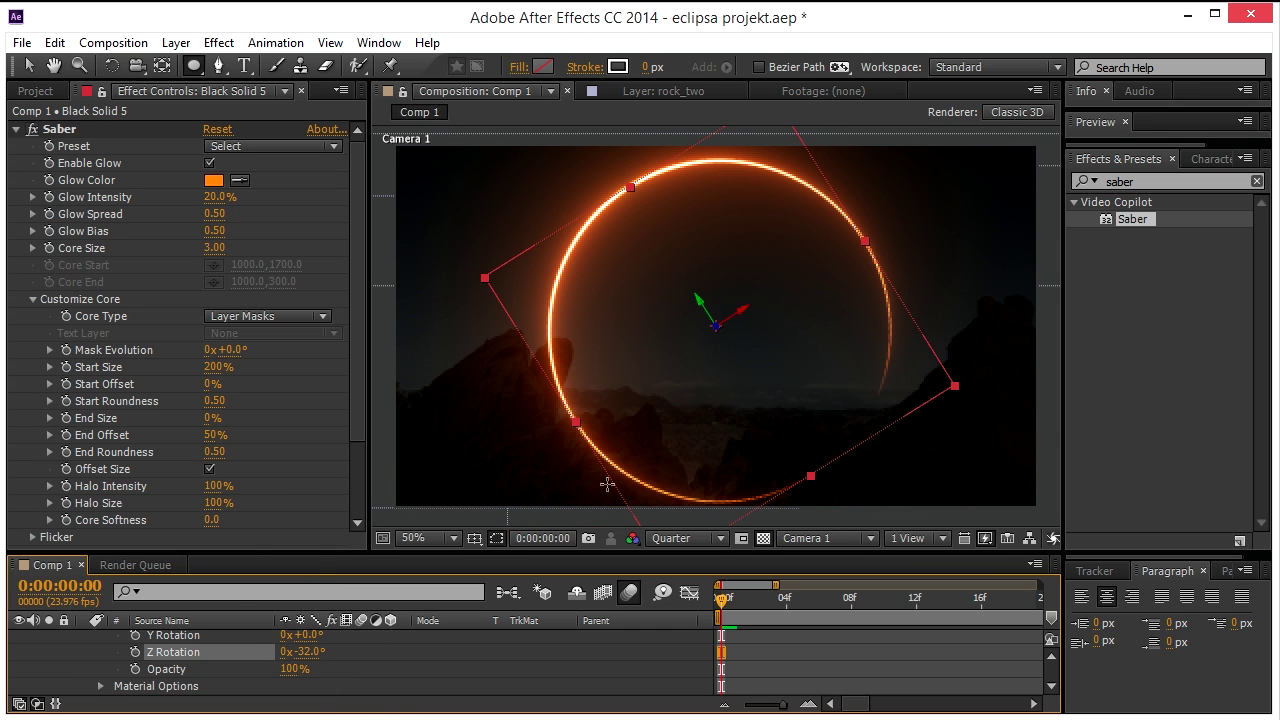
left_click_drag(783, 366, 687, 477)
mouse_move(714, 334)
left_mouse_down()
mouse_move(569, 443)
mouse_move(350, 556)
mouse_move(720, 337)
left_mouse_up()
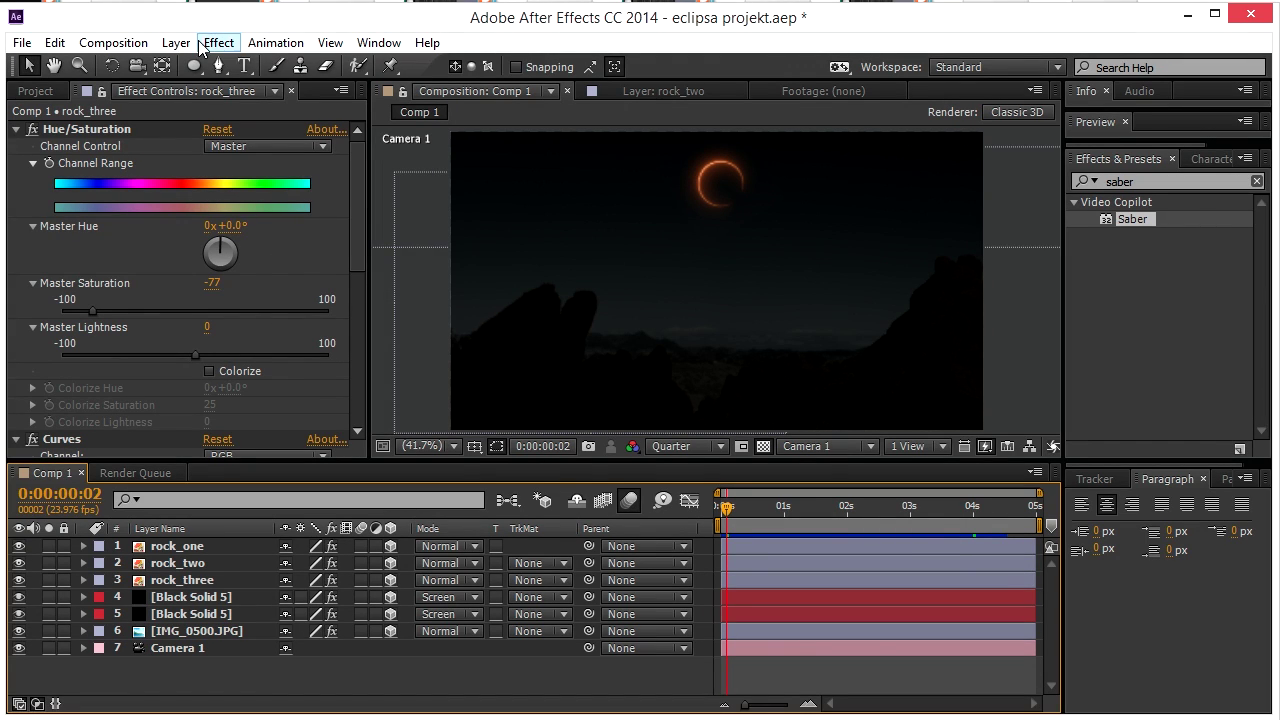
Create a new 2000×2000 black solid layer.
left_click(177, 42)
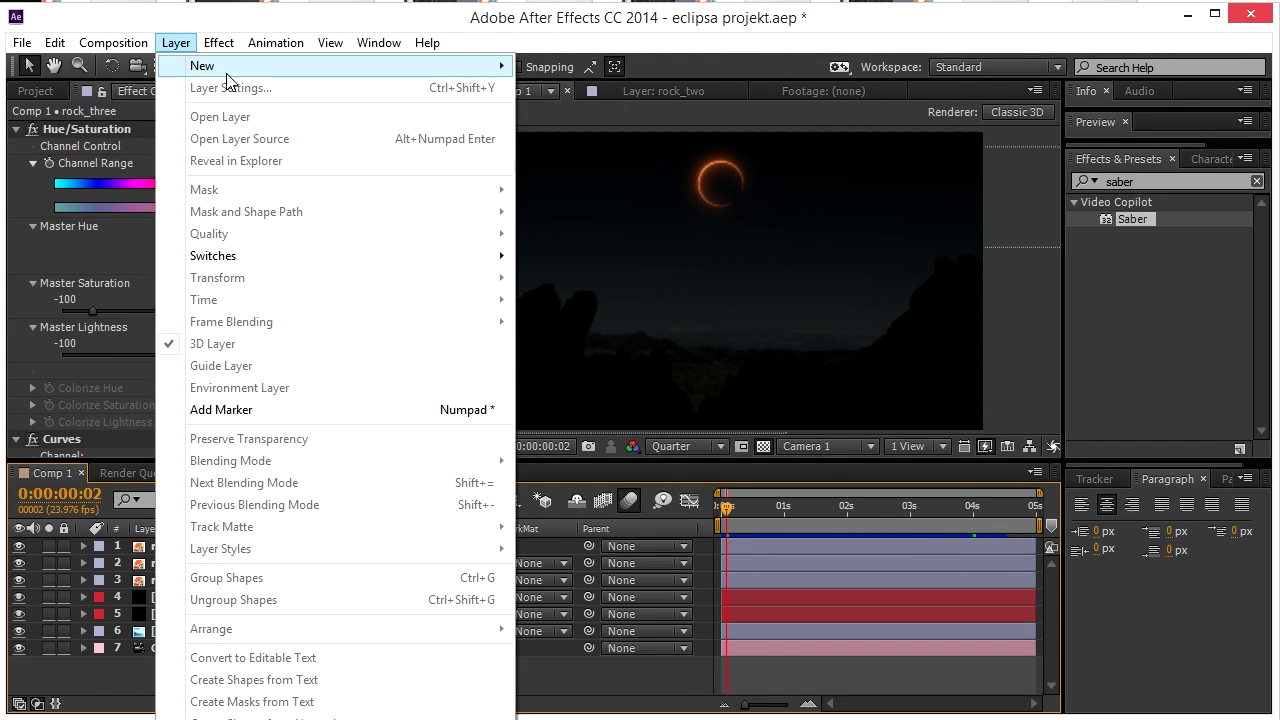
mouse_move(245, 68)
left_click(578, 89)
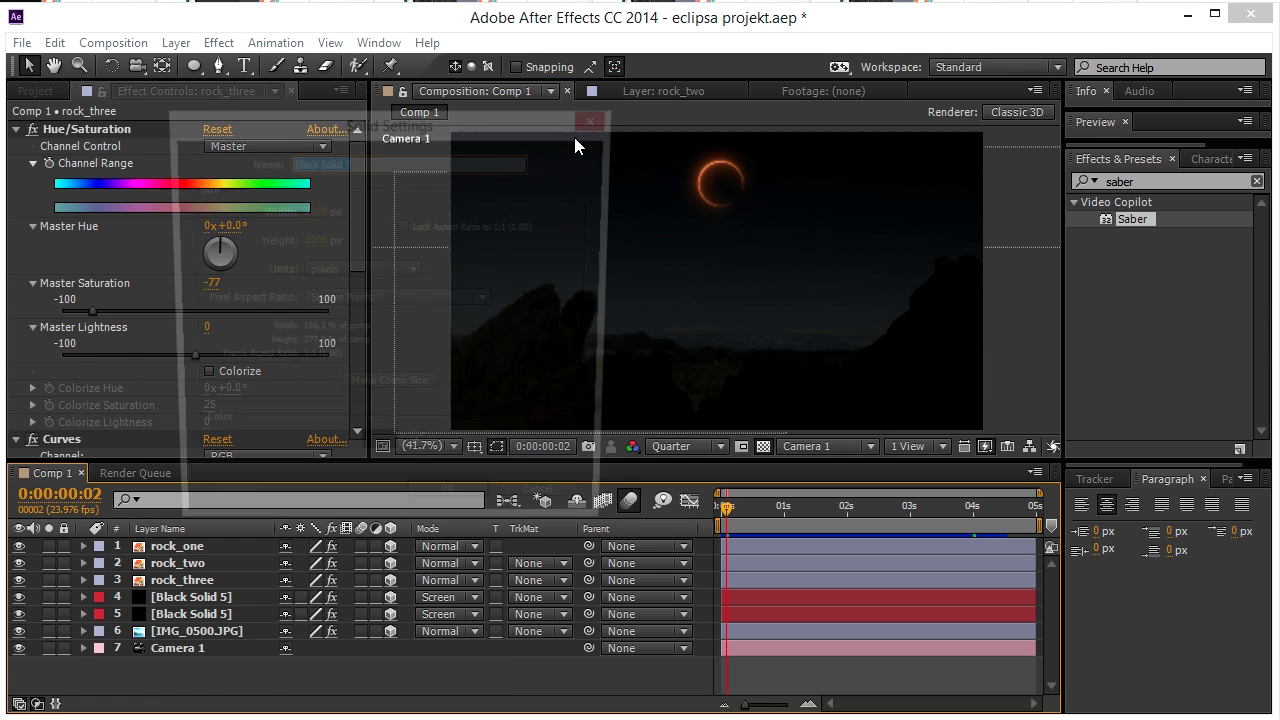
left_click(457, 510)
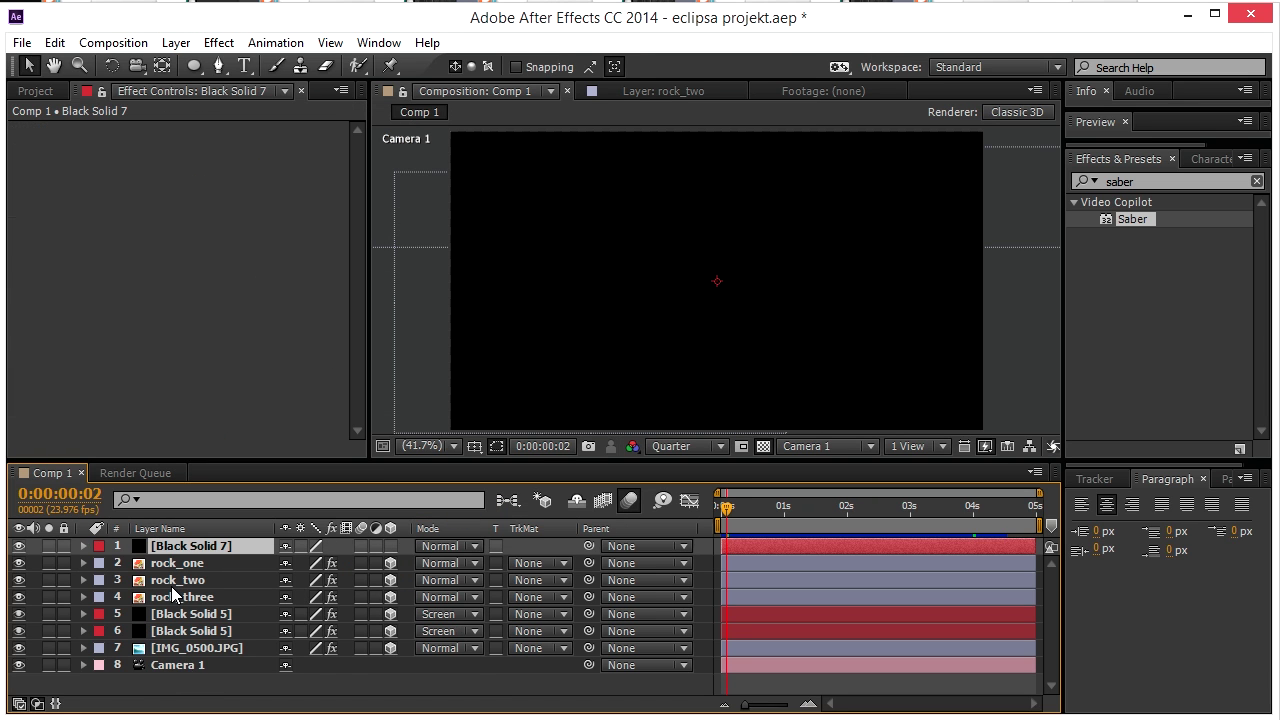
Rename the new solid 'laser' and move it below both Black Solid 5 layers.
right_click(187, 551)
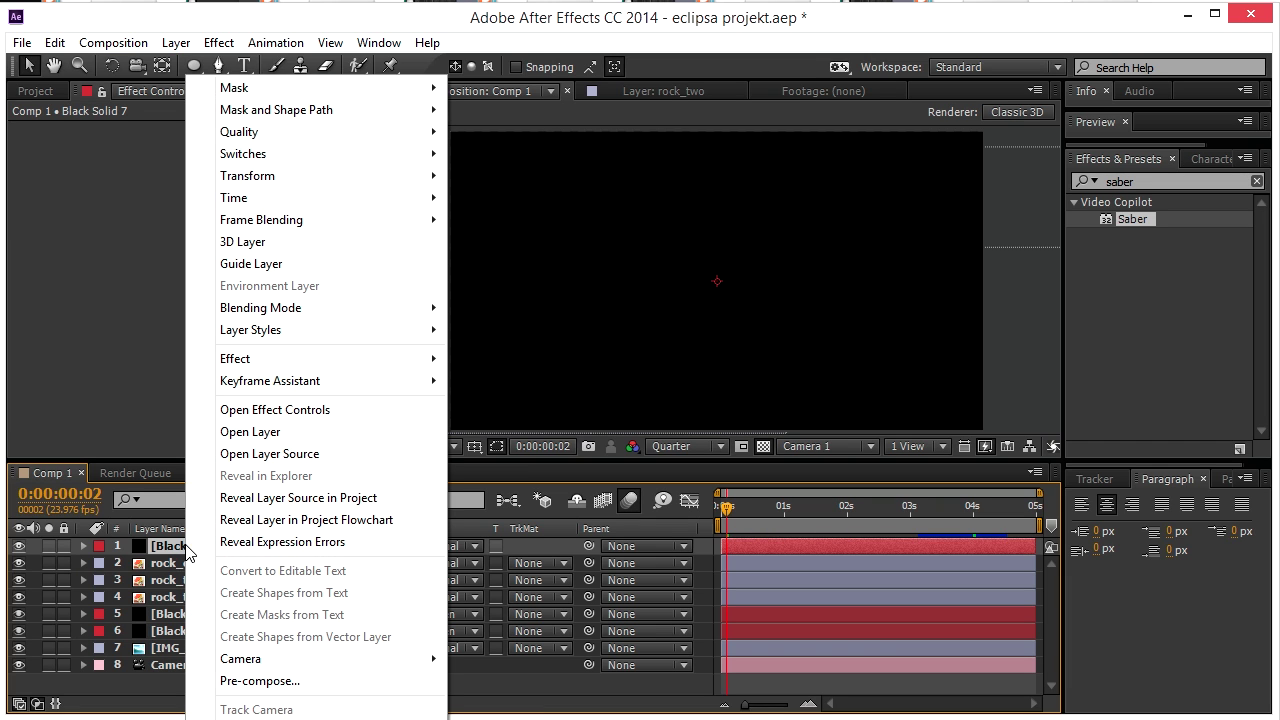
key("Escape")
key("Return")
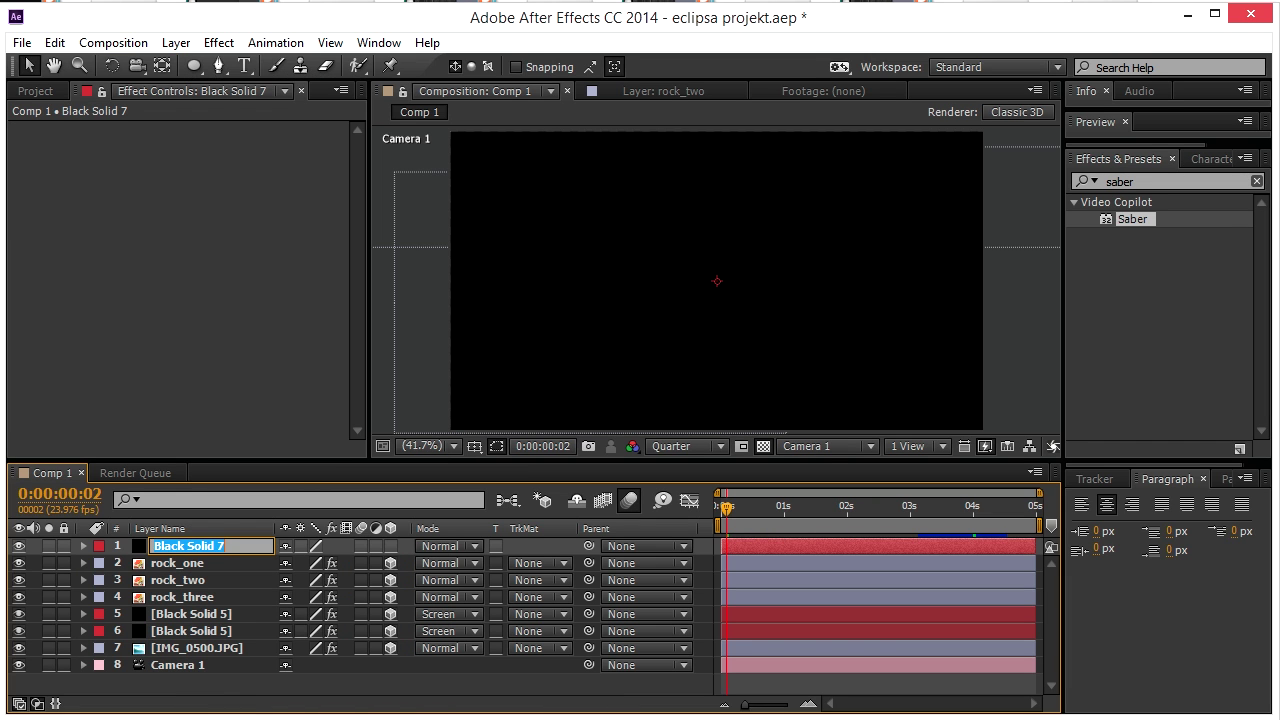
type("laser")
key("Return")
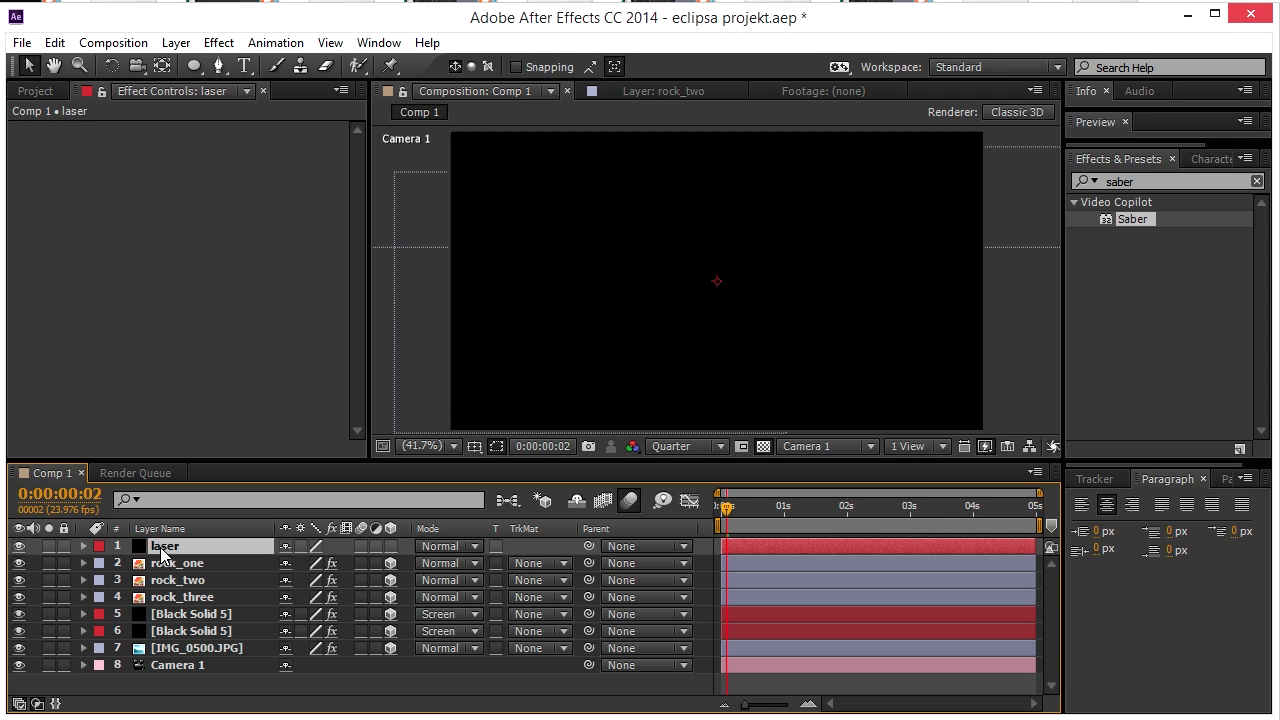
left_click_drag(166, 550, 170, 637)
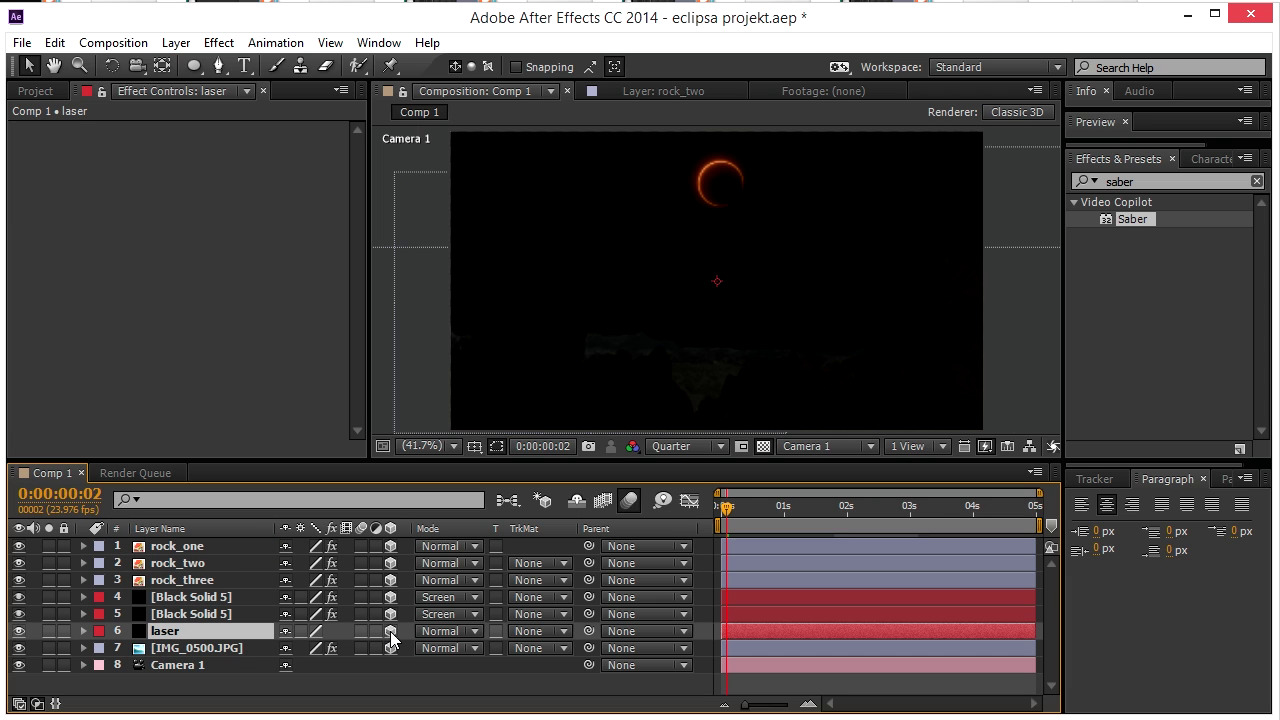
Make the laser layer 3D and push it back along the Z axis.
left_click(391, 631)
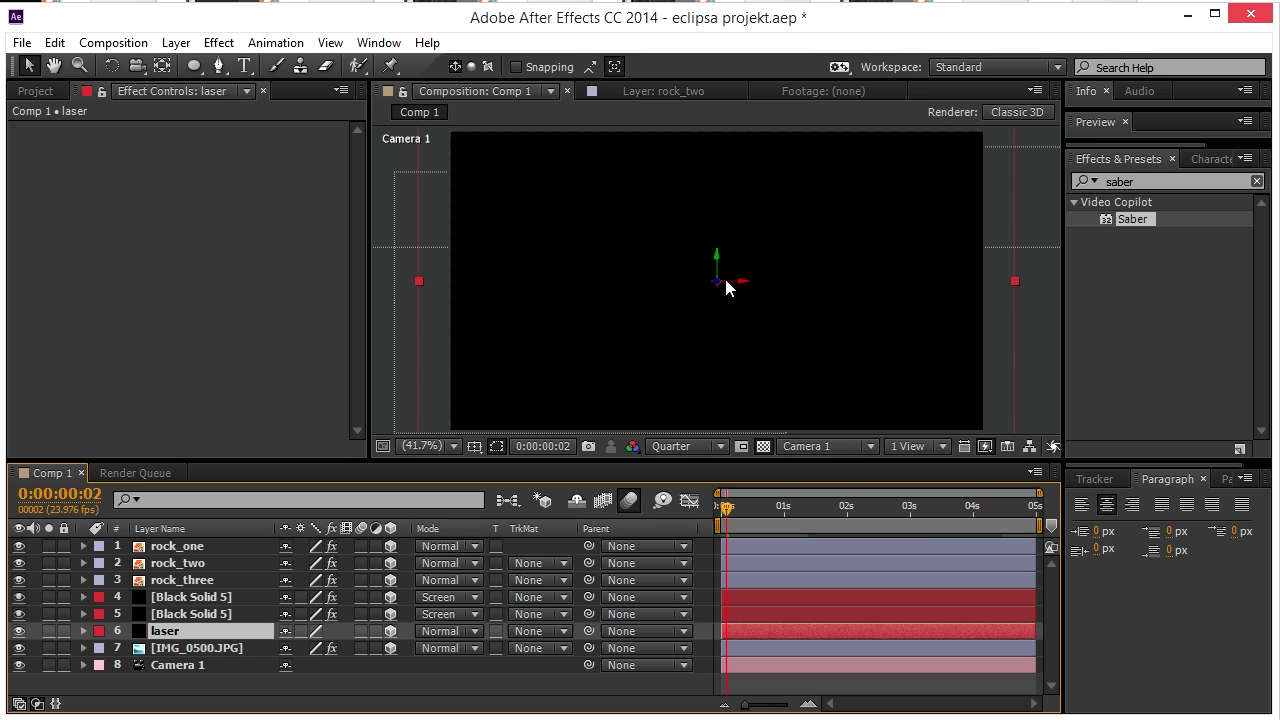
left_click_drag(715, 292, 420, 472)
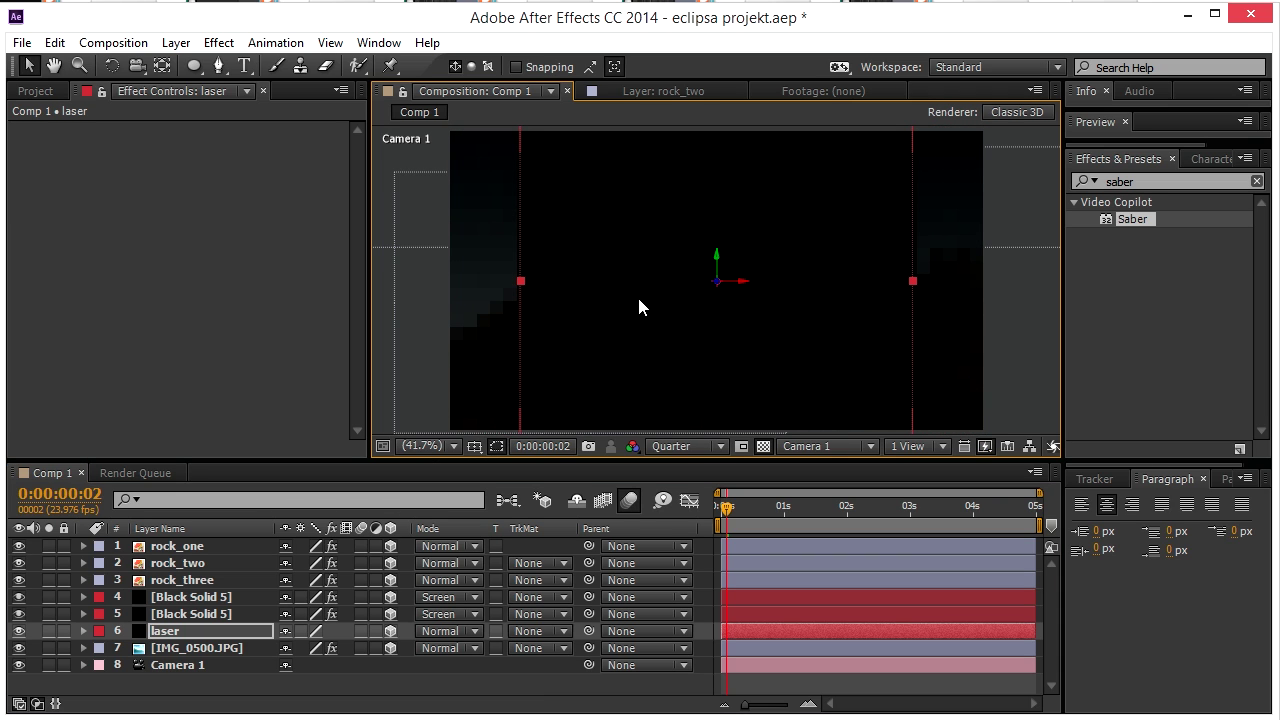
left_click_drag(640, 307, 478, 456)
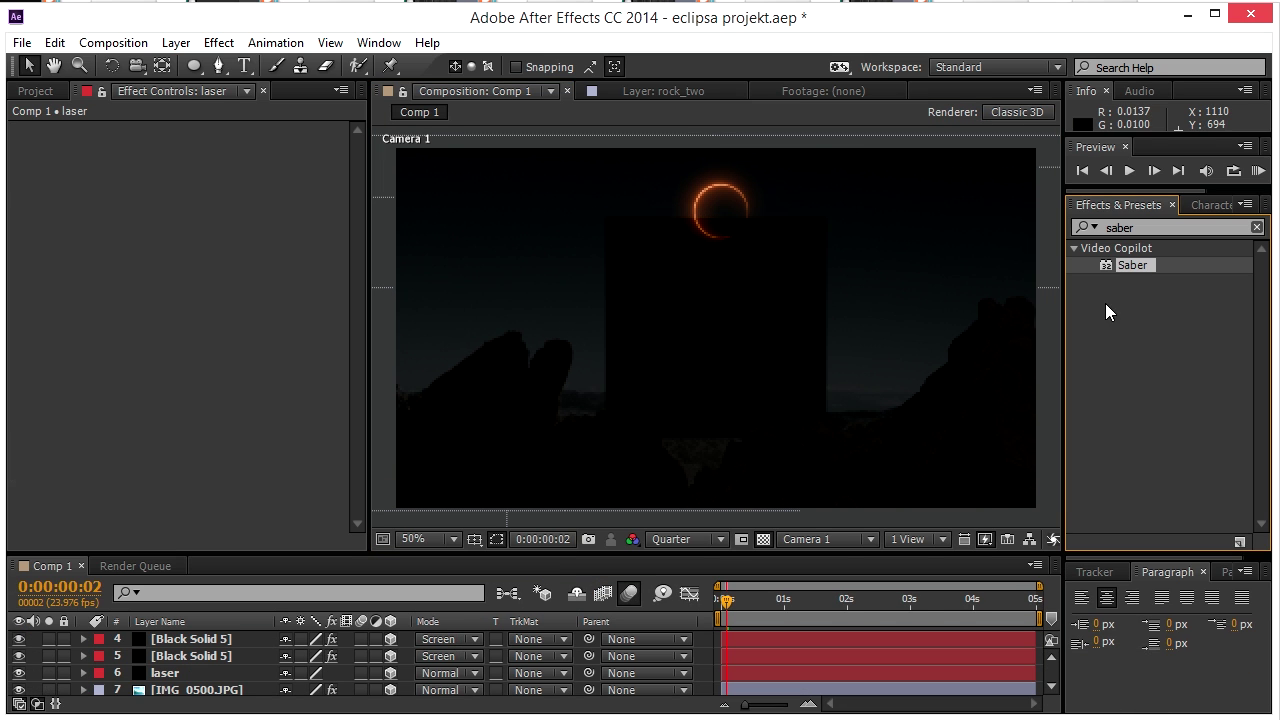
Apply the Saber effect to the laser layer and nudge the blue beam slightly into place.
left_click_drag(1105, 313, 220, 330)
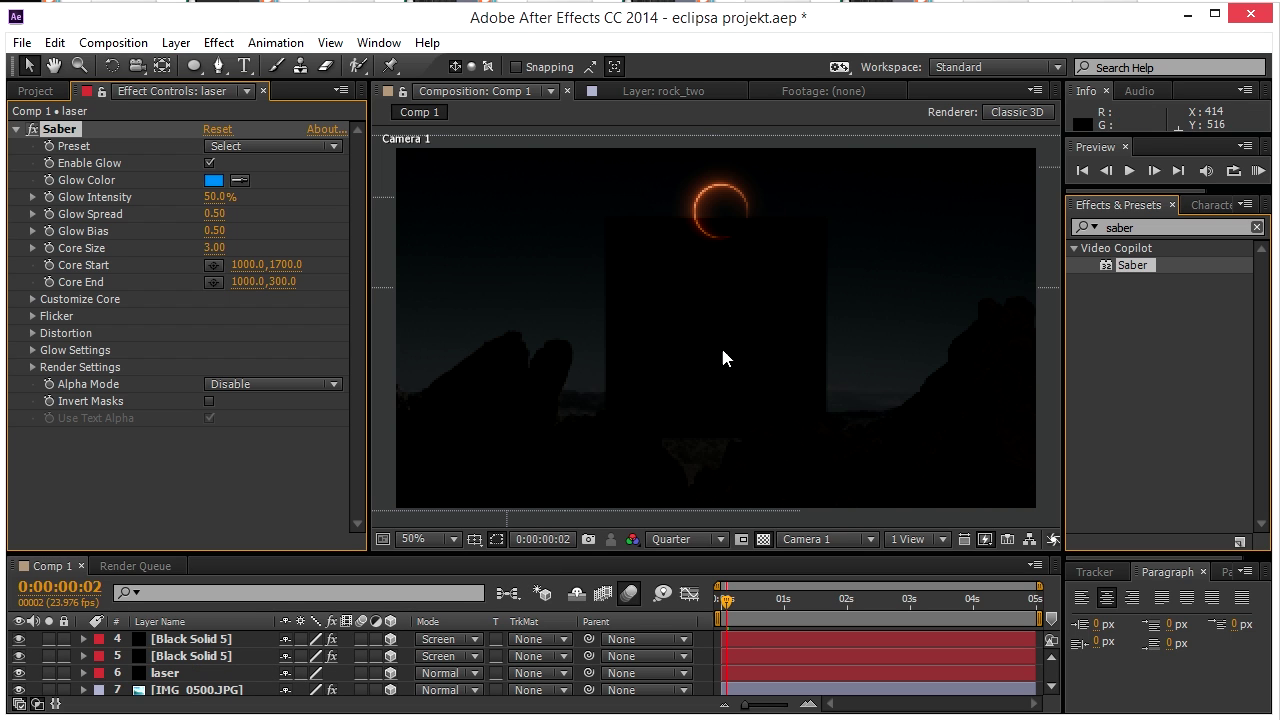
left_click(721, 345)
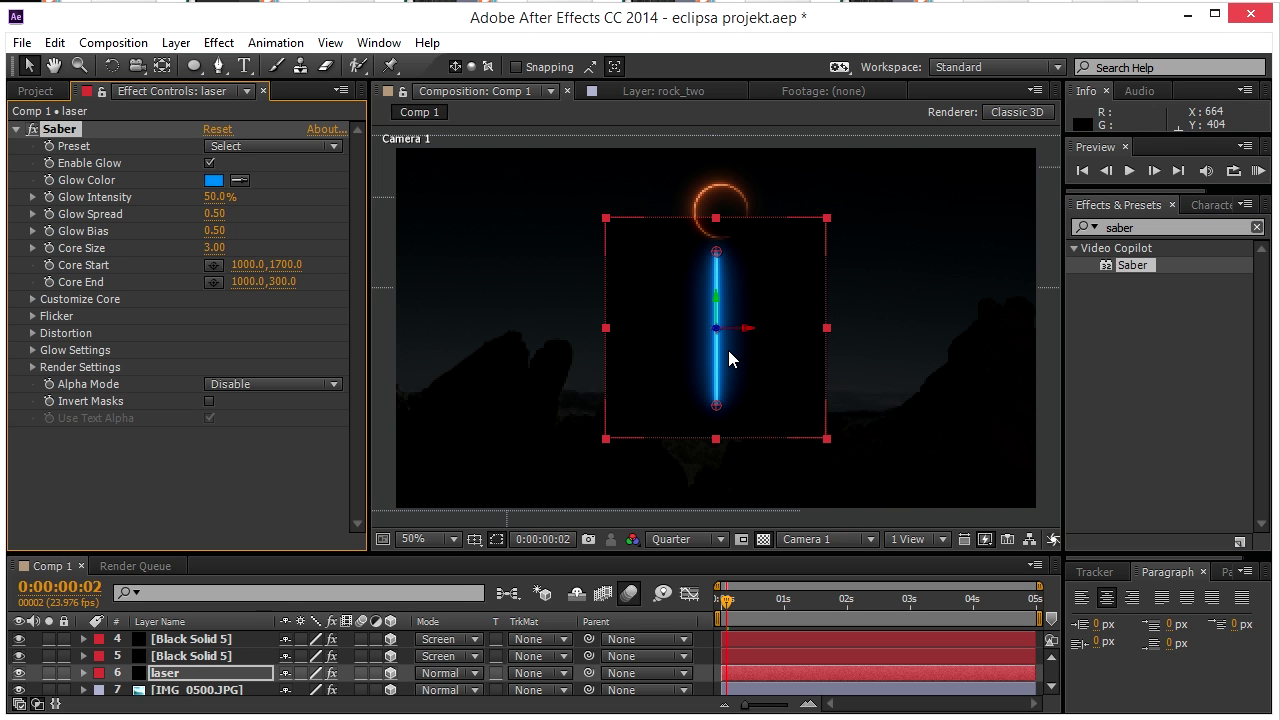
left_click_drag(748, 331, 751, 334)
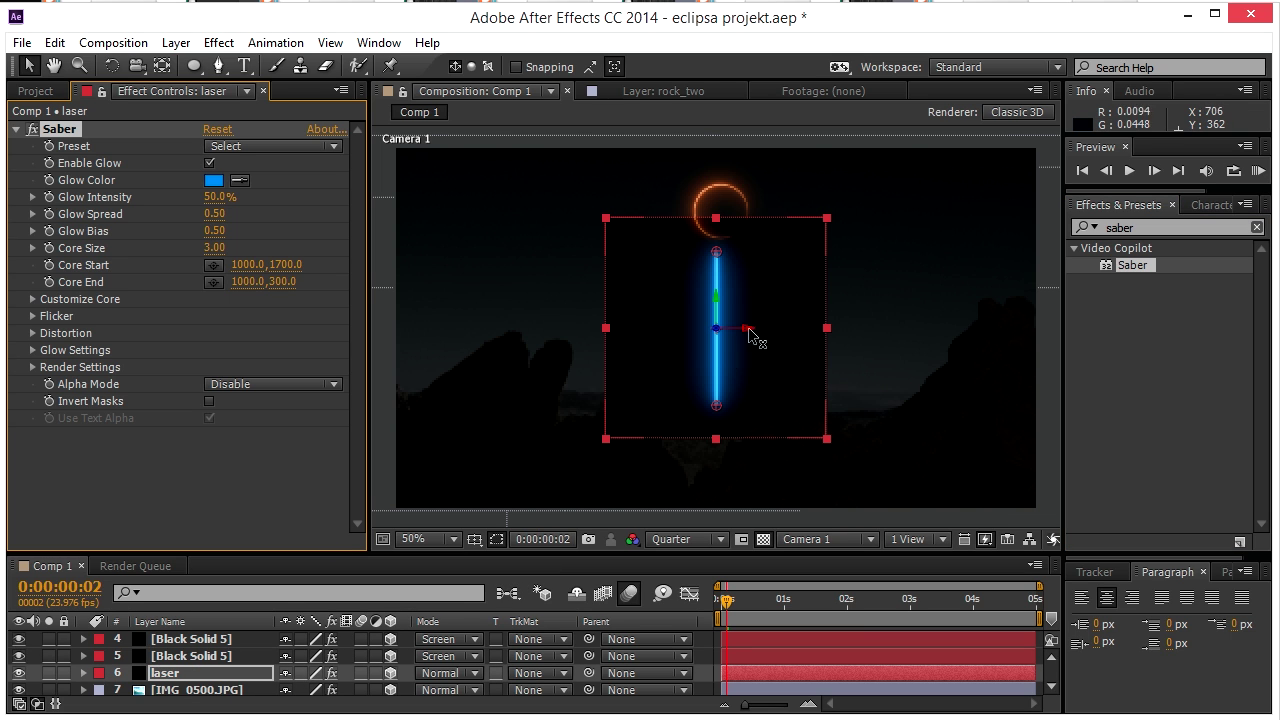
Change the Saber glow colour to pure green.
left_click(213, 181)
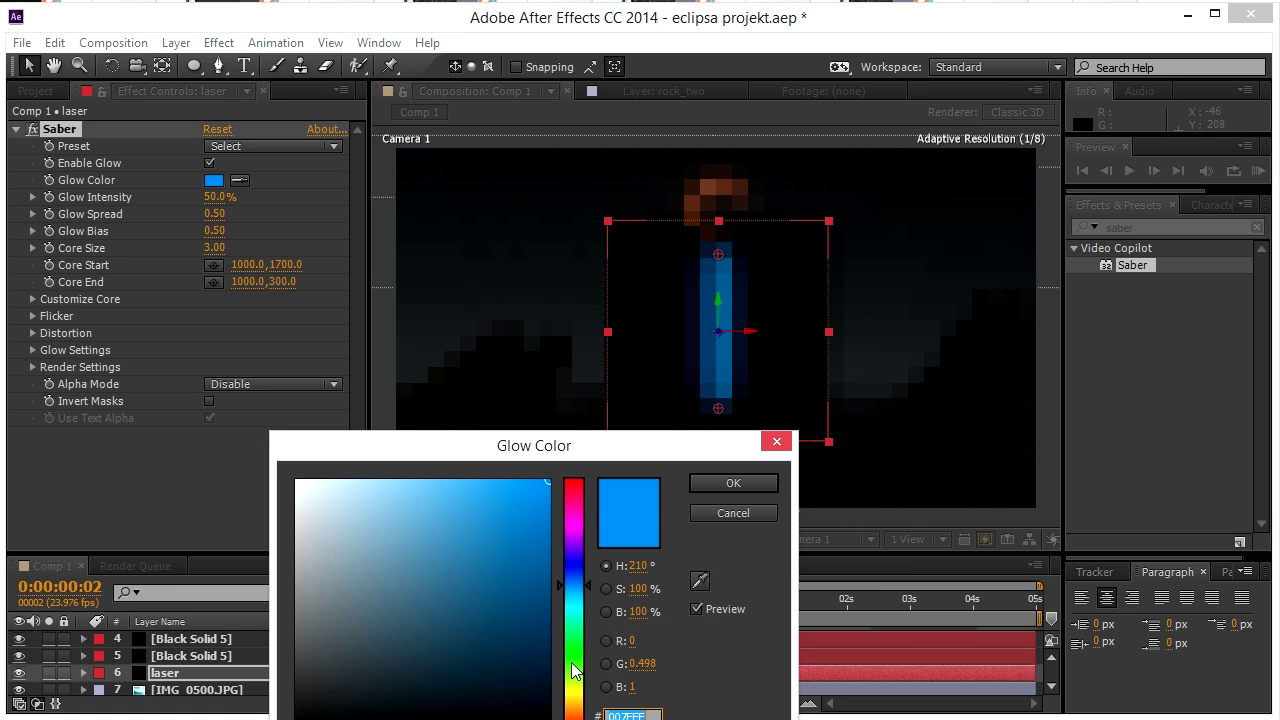
left_click(573, 669)
left_click_drag(573, 669, 576, 651)
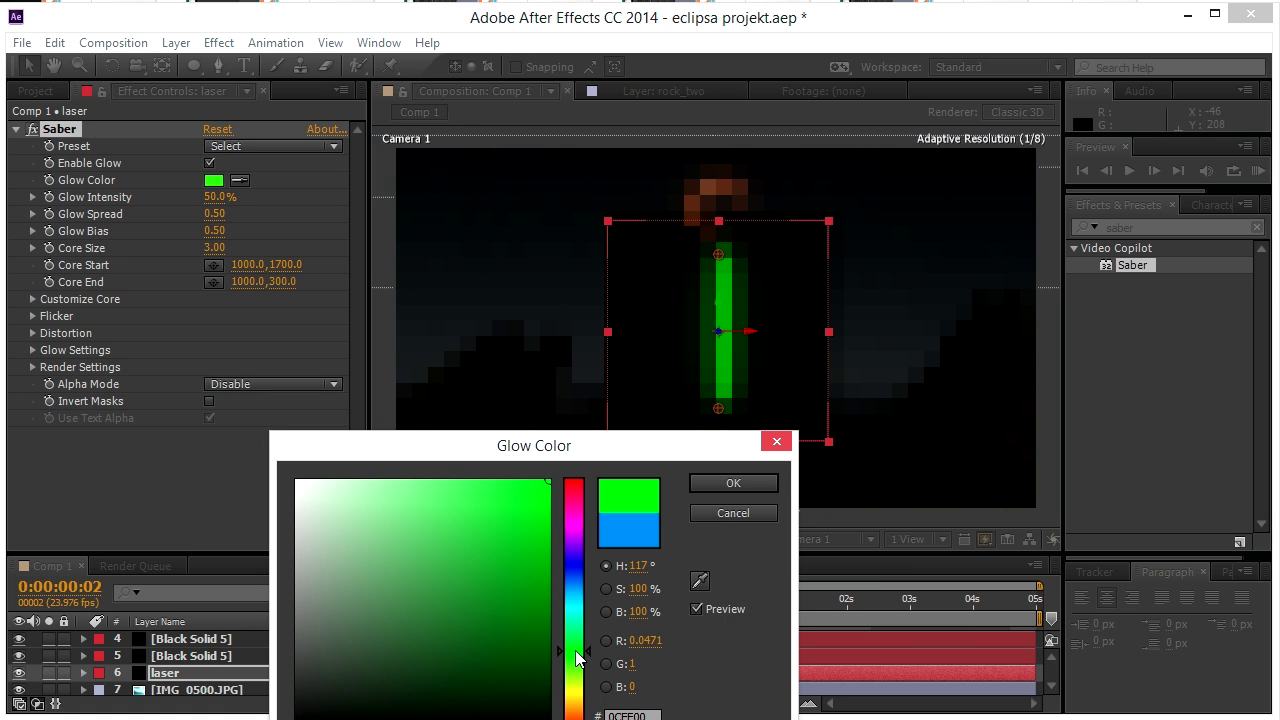
left_click(737, 486)
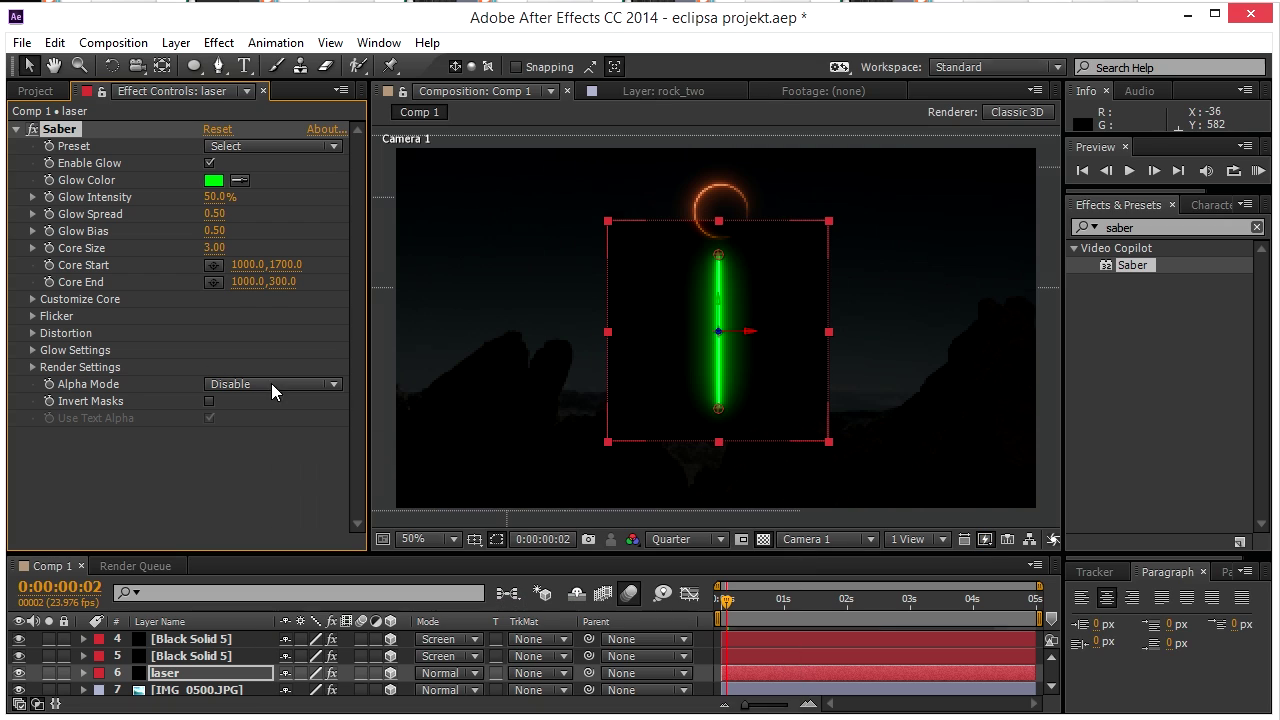
Under Customize Core, set the beam's End Size to 0%.
left_click(32, 299)
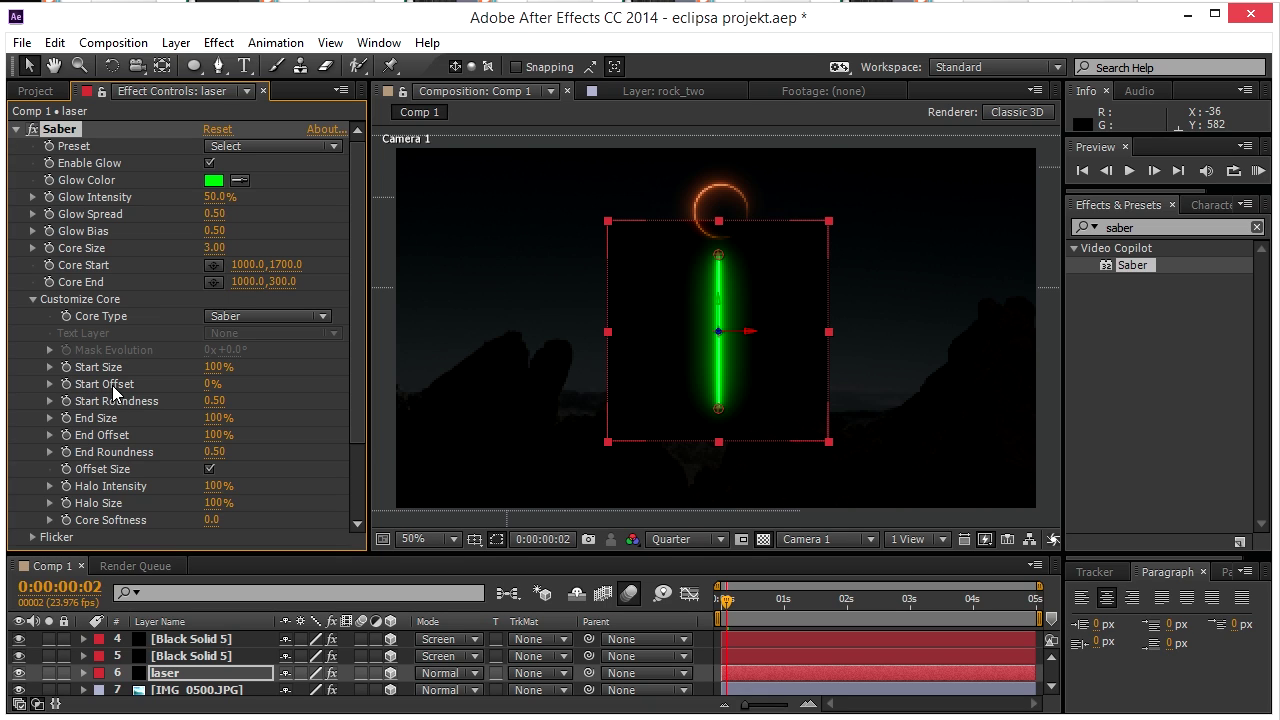
left_click(218, 420)
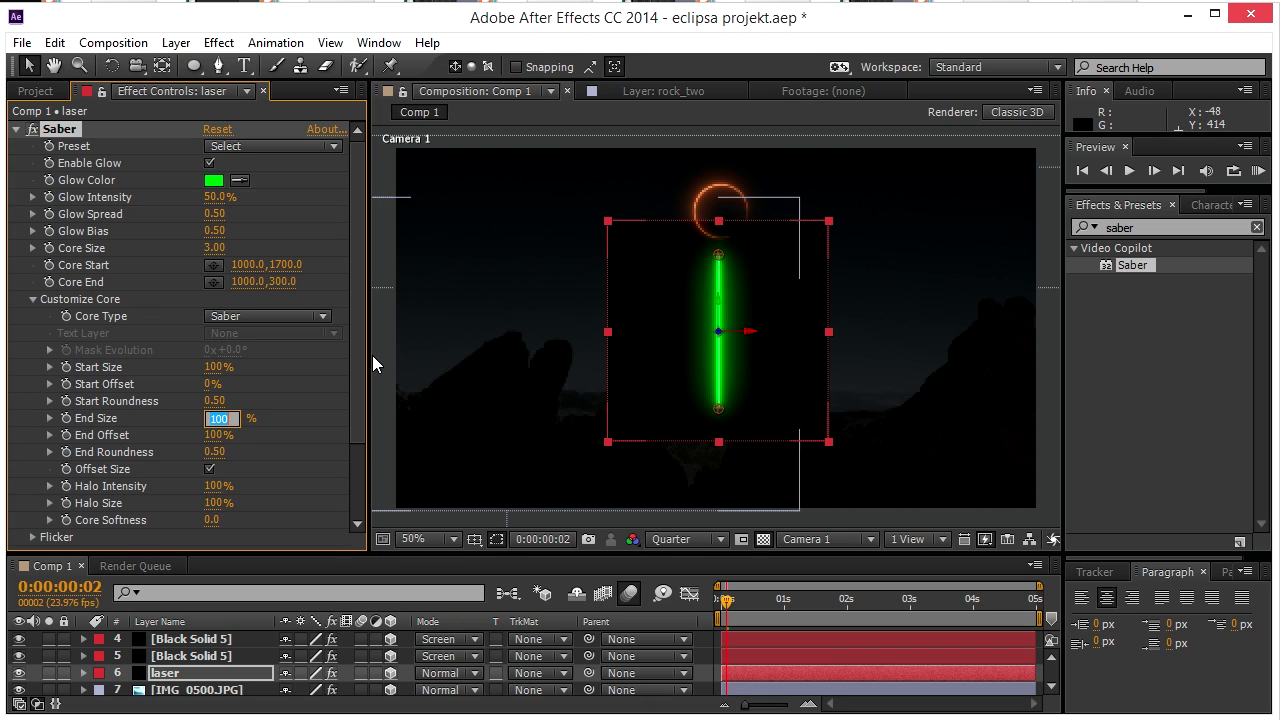
type("0")
key("Return")
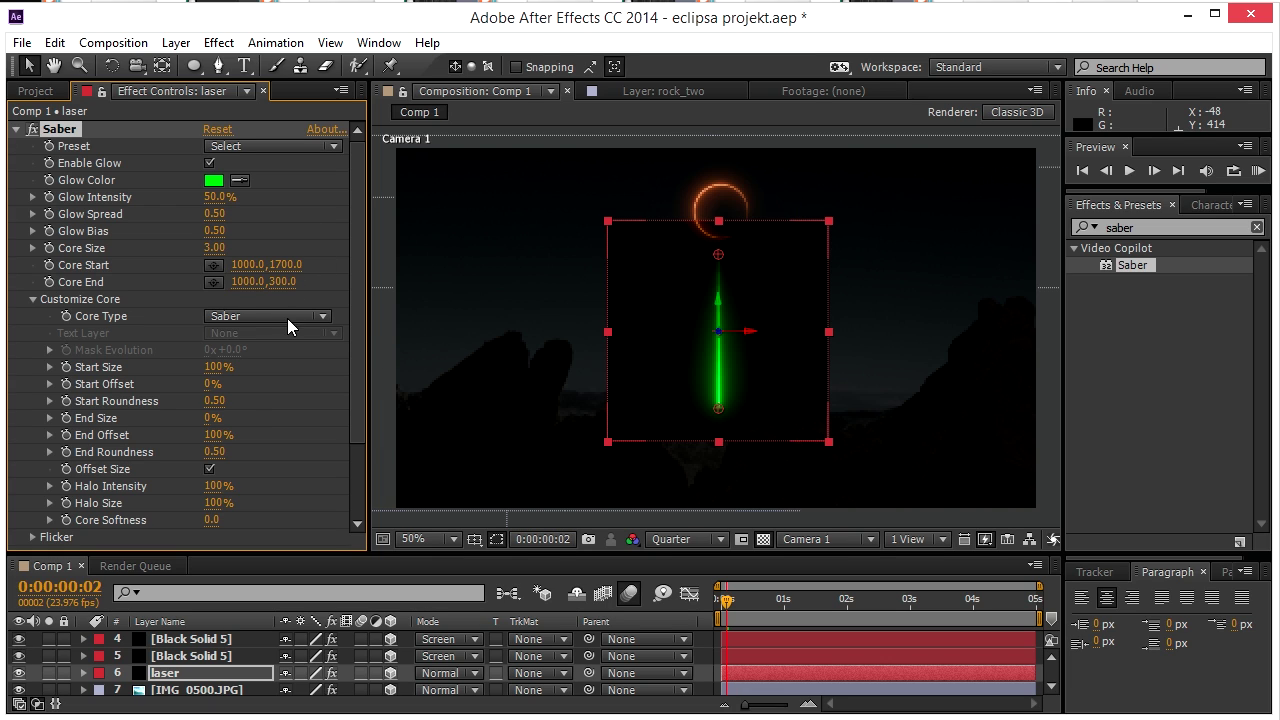
At the 4-second mark, keyframe the Saber Start Offset at 100%.
left_click(974, 605)
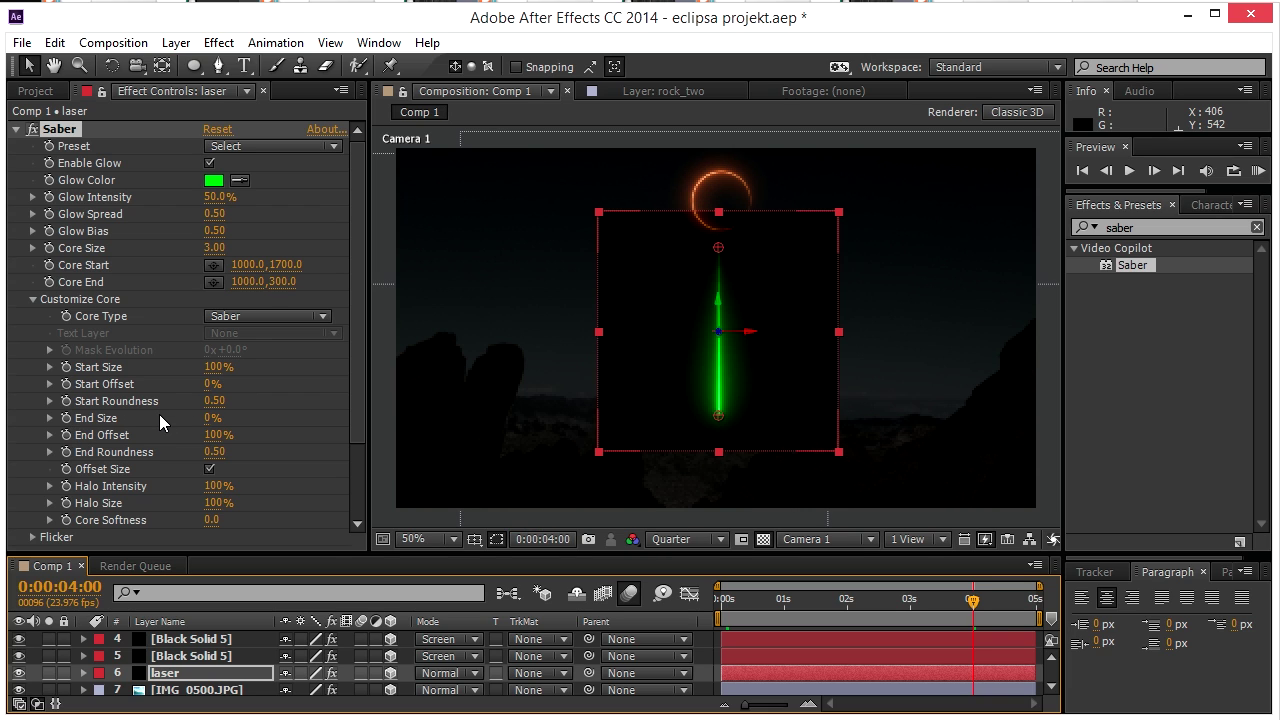
left_click(66, 386)
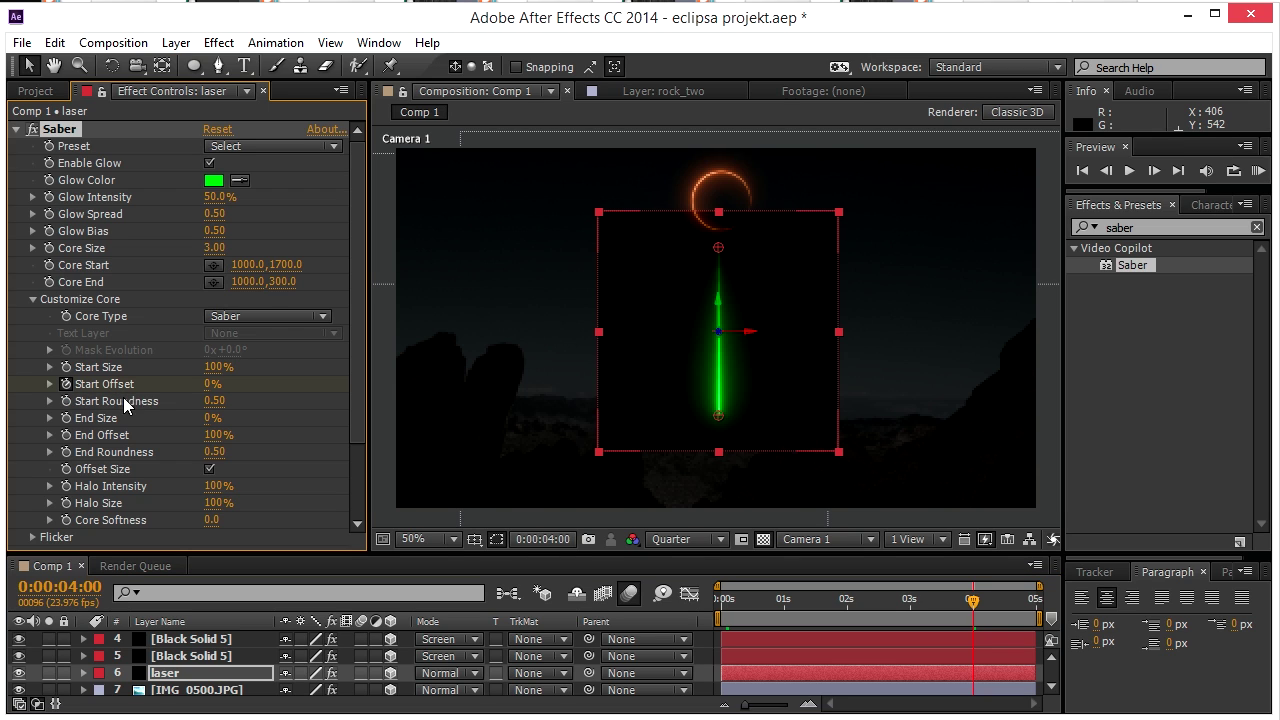
left_click(212, 384)
type("100")
key("Return")
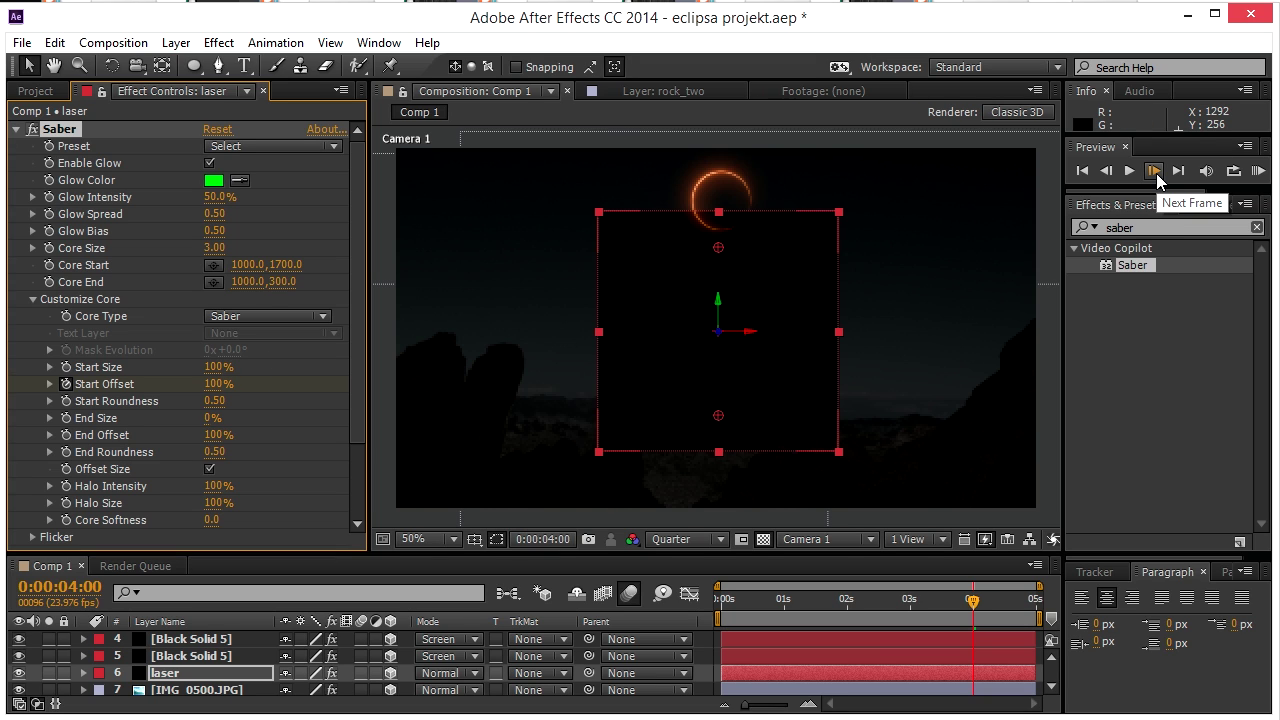
Three frames later, keyframe Start Offset at 0%, then scrub back to 0:00:03:22 to check.
left_click(1156, 173)
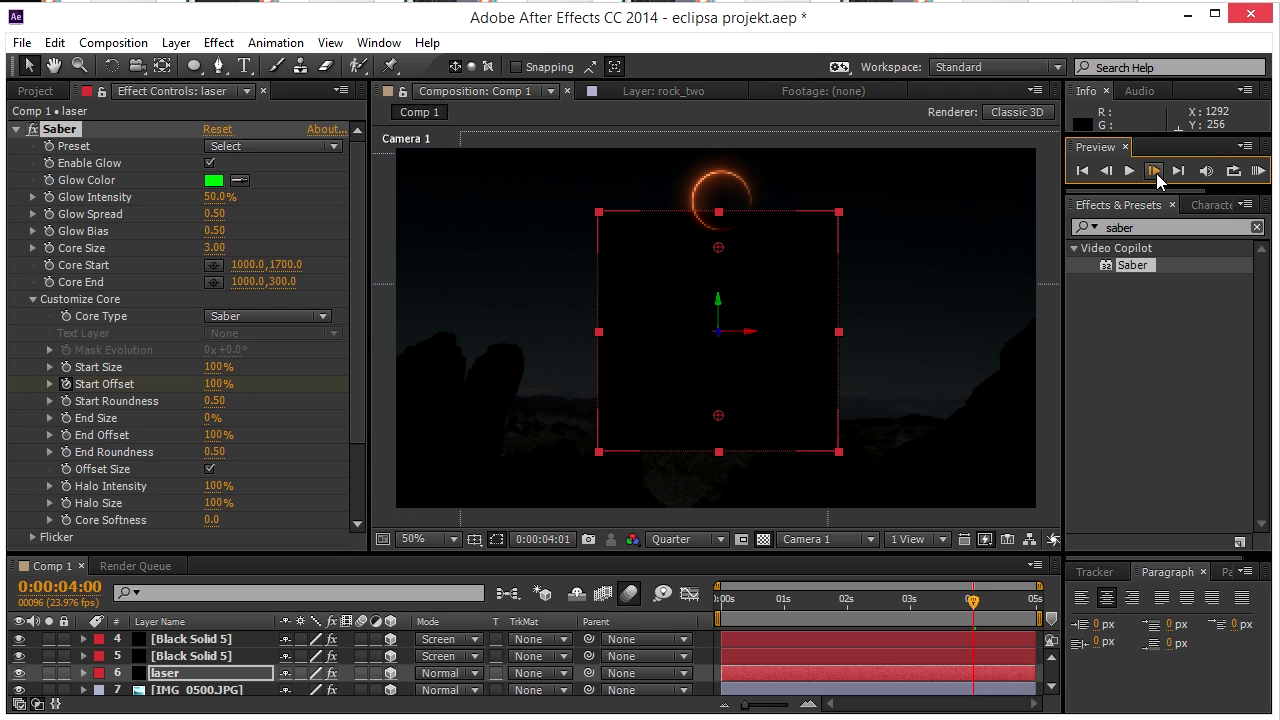
left_click(1156, 173)
left_click(1156, 173)
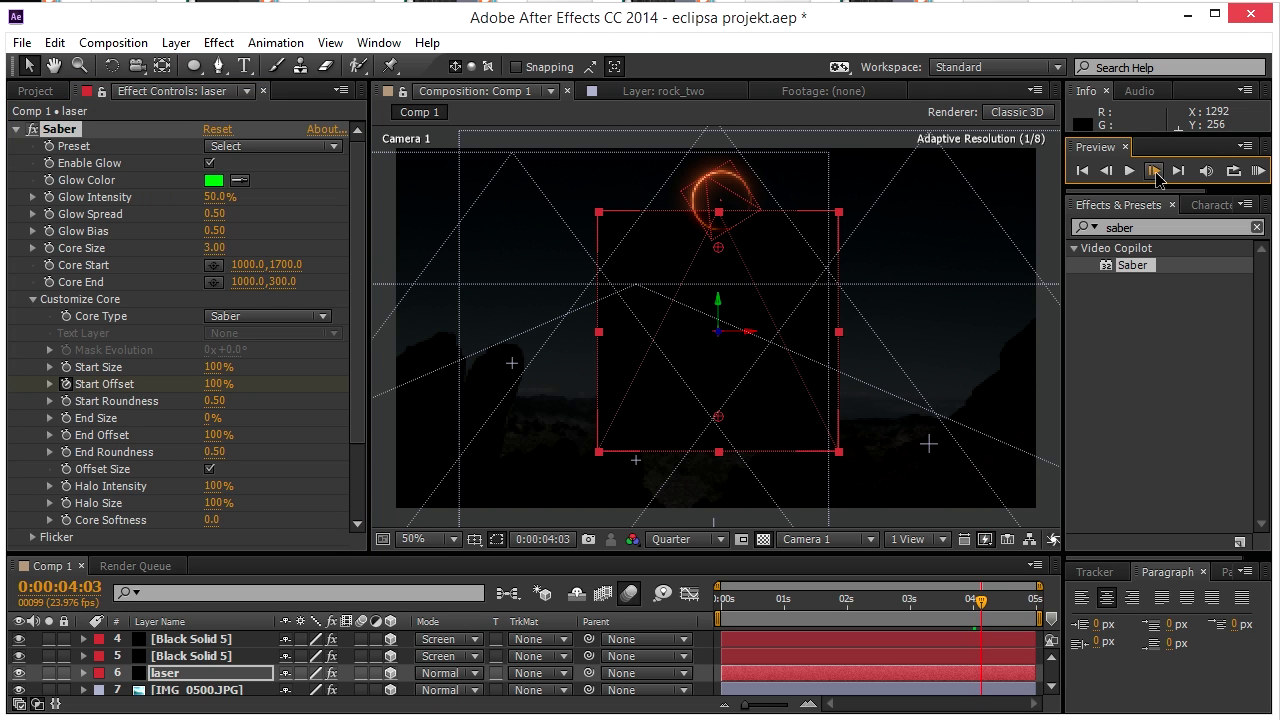
left_click(216, 386)
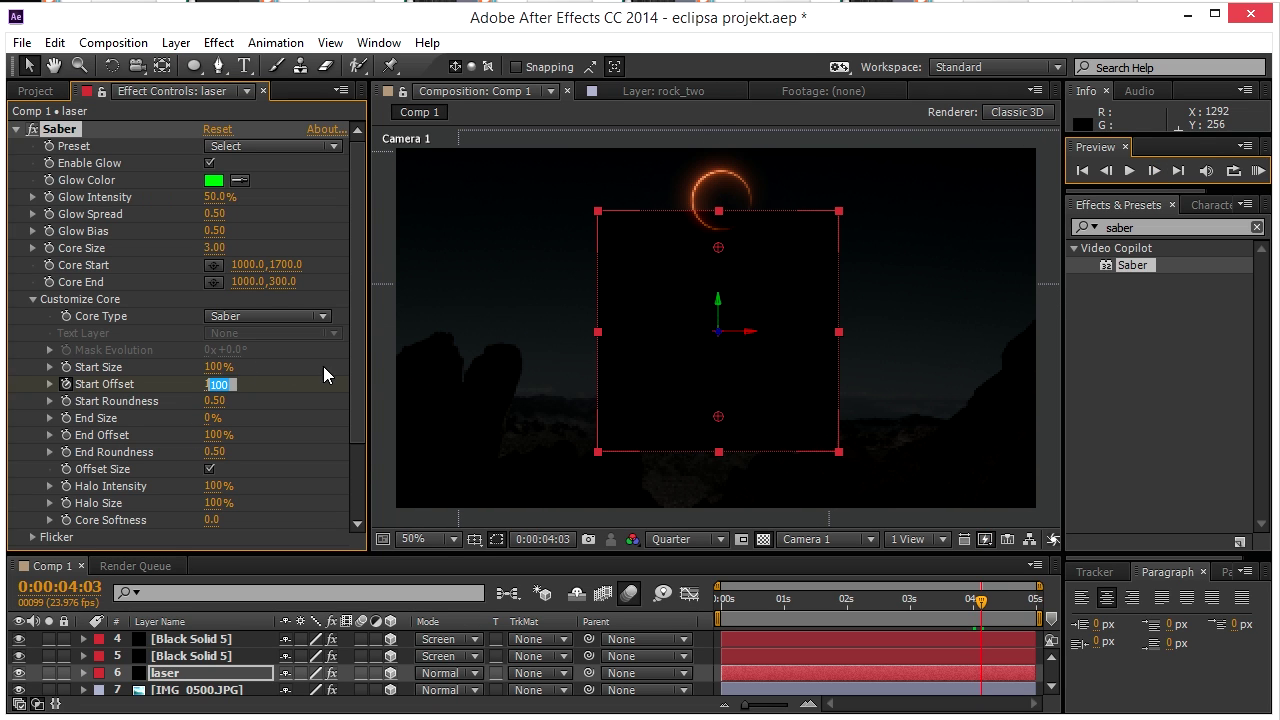
type("0")
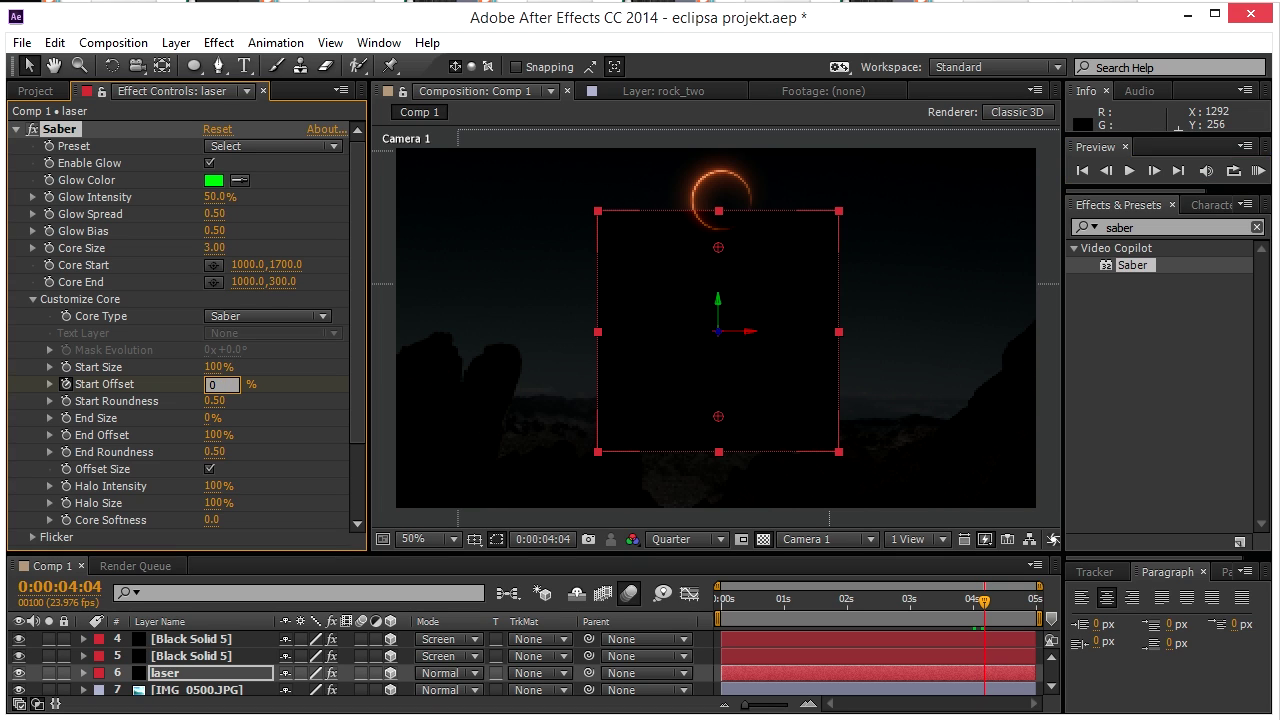
key("Return")
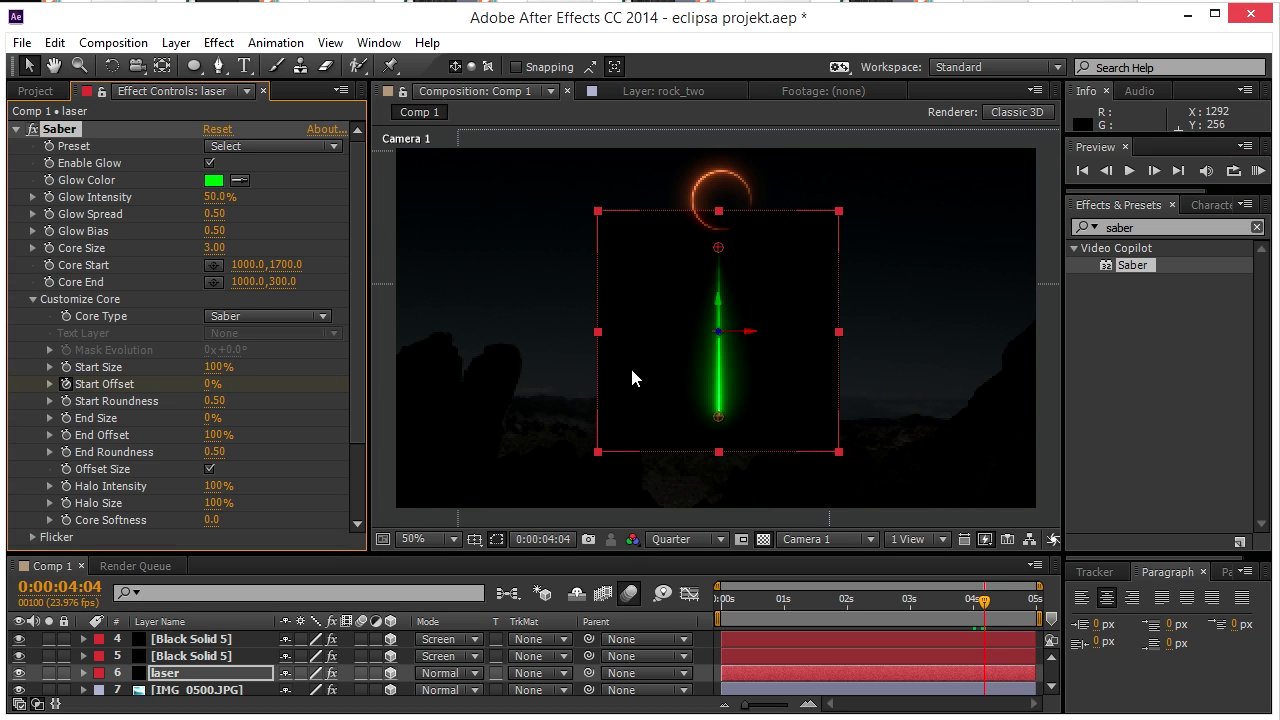
mouse_move(985, 607)
left_mouse_down()
mouse_move(968, 600)
mouse_move(986, 603)
left_mouse_up()
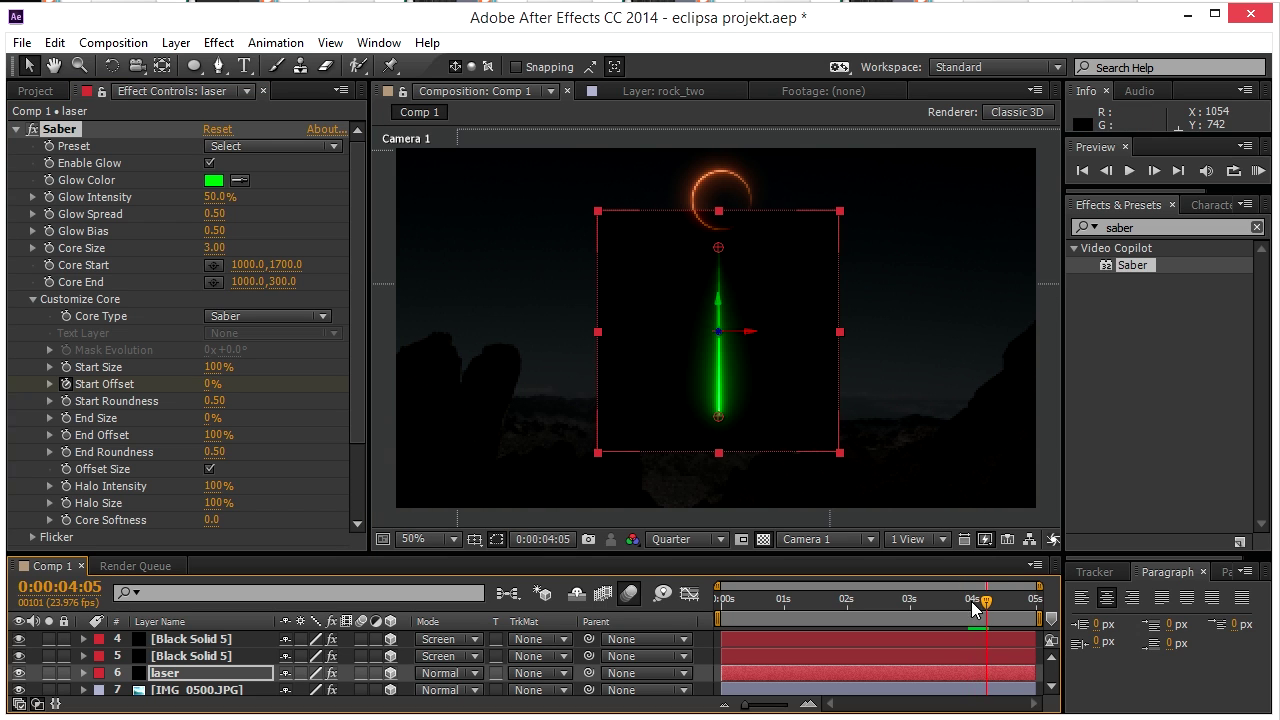
Switch the laser layer's blending mode to Screen, then duplicate rock_three with Ctrl+D.
left_click(476, 677)
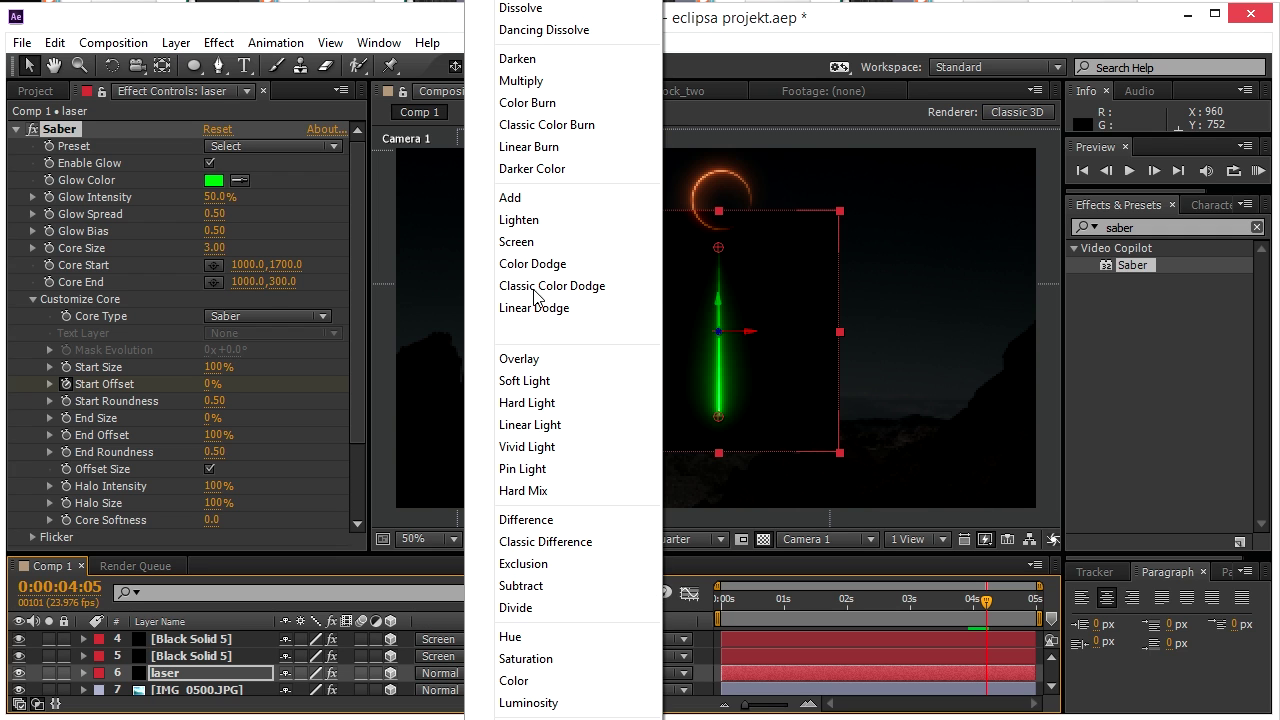
left_click(528, 243)
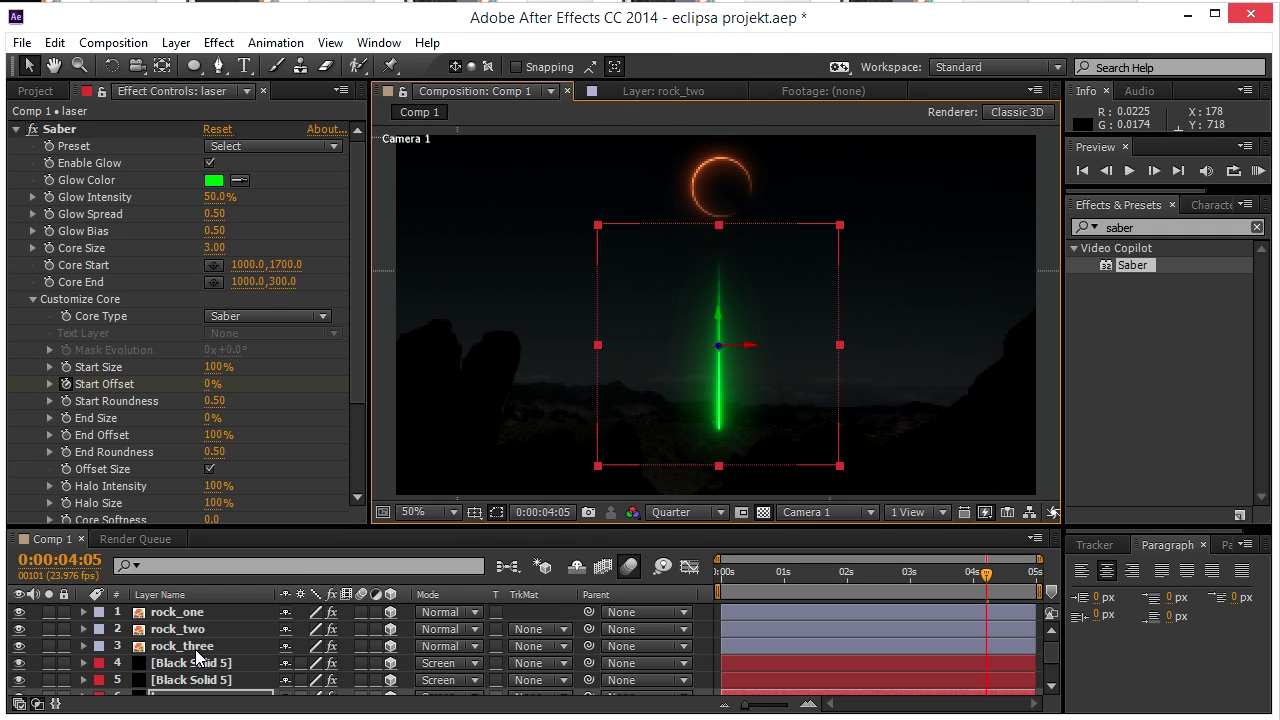
left_click(195, 649)
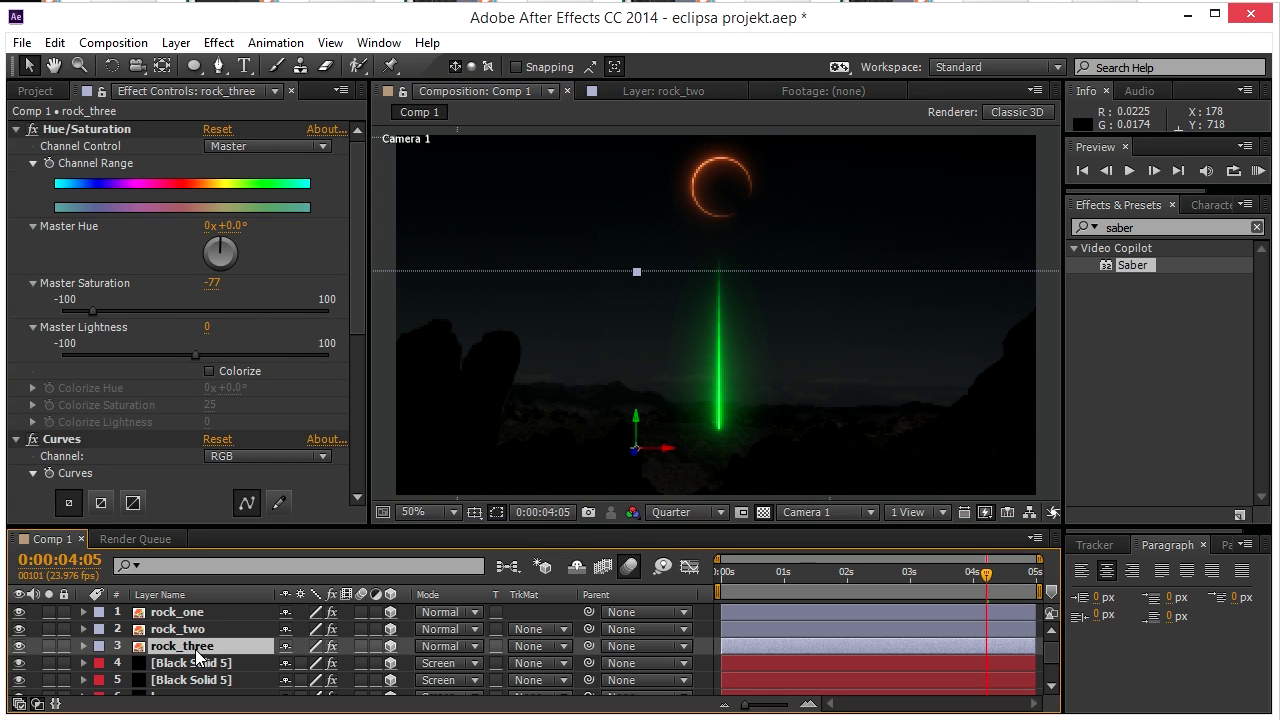
key("ctrl+d")
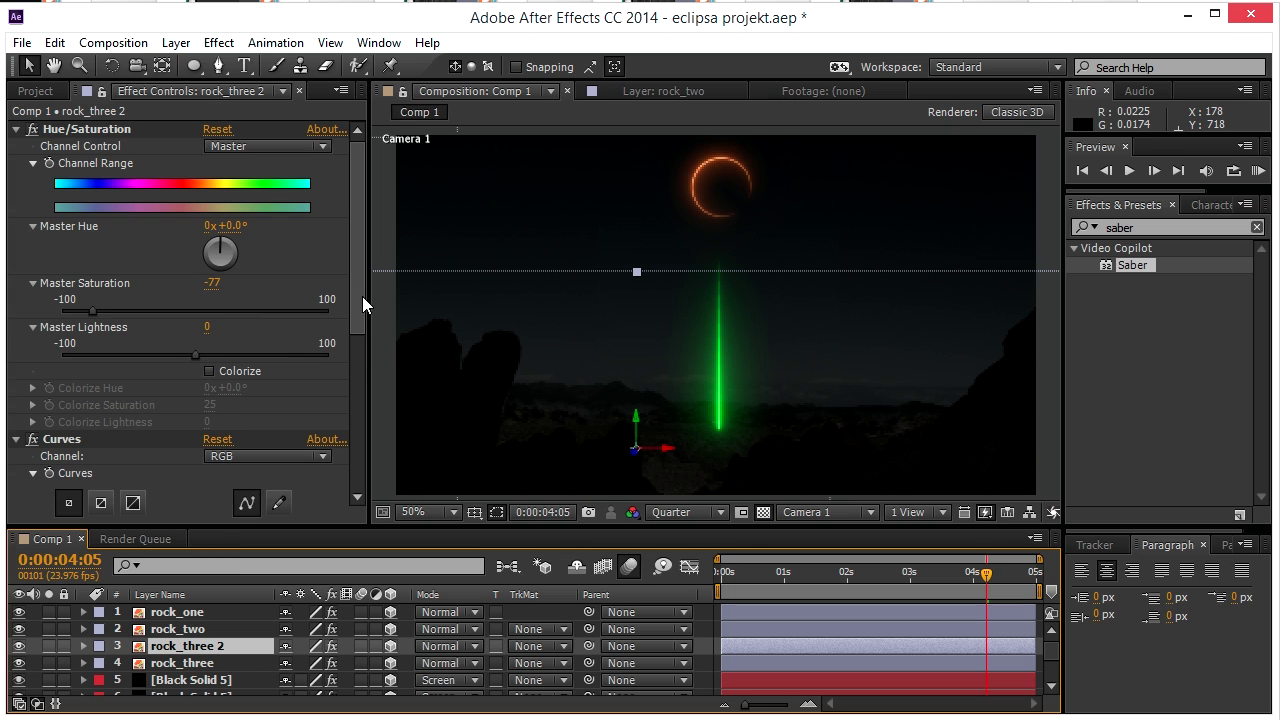
Reset the rock_three 2 copy's RGB curve back to a straight diagonal.
left_click_drag(362, 296, 358, 447)
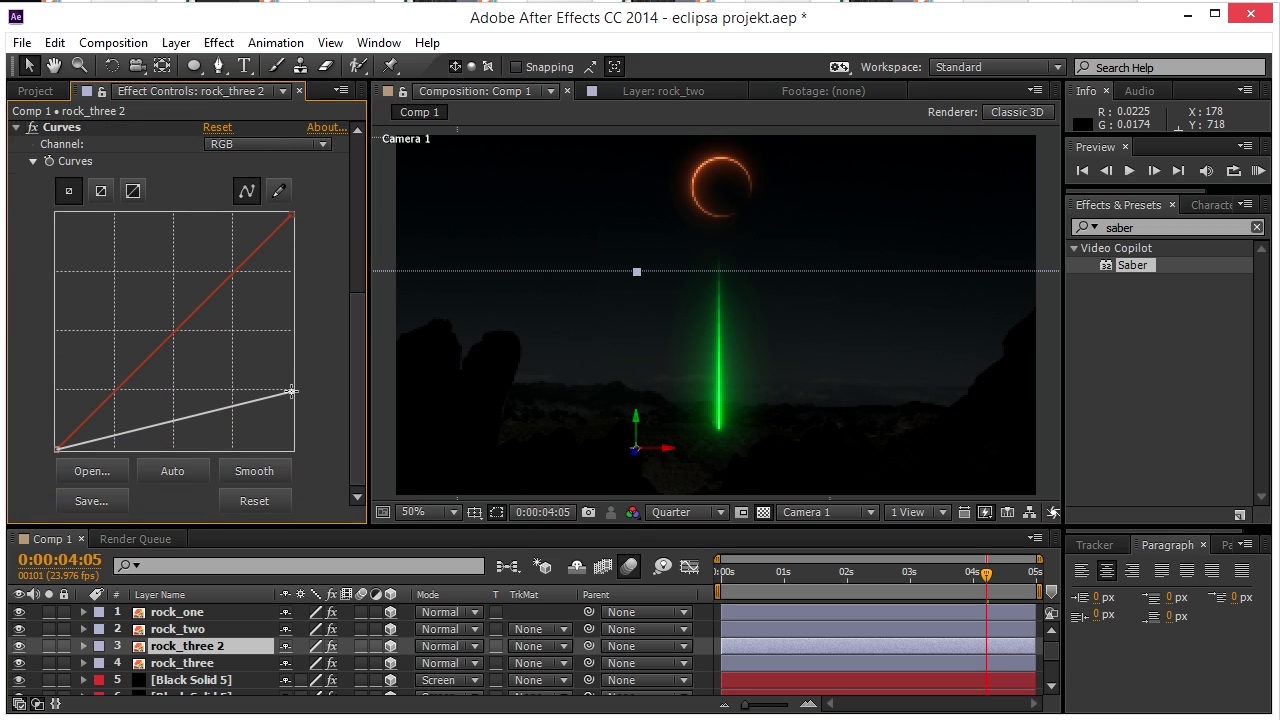
left_click_drag(291, 391, 292, 281)
left_click_drag(295, 207, 292, 214)
left_click(279, 190)
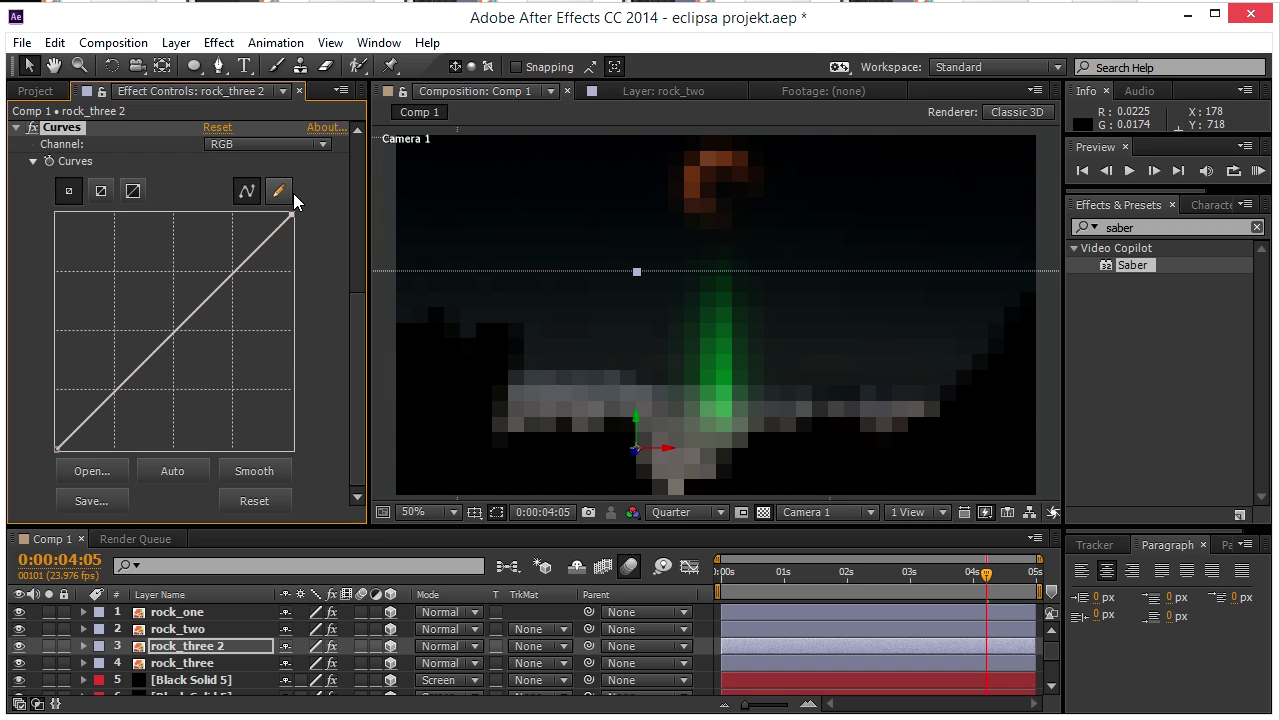
Pull down the top points of the Red and Blue curves so the rock turns green.
left_click(324, 143)
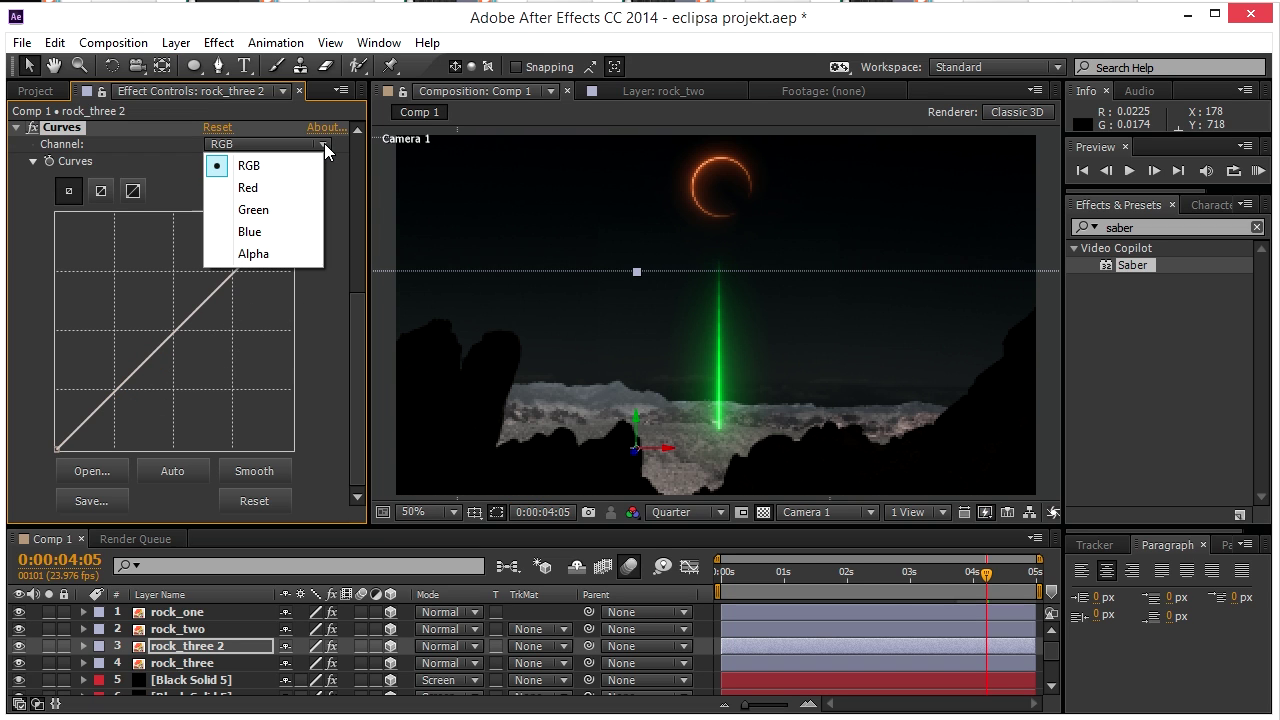
left_click(270, 196)
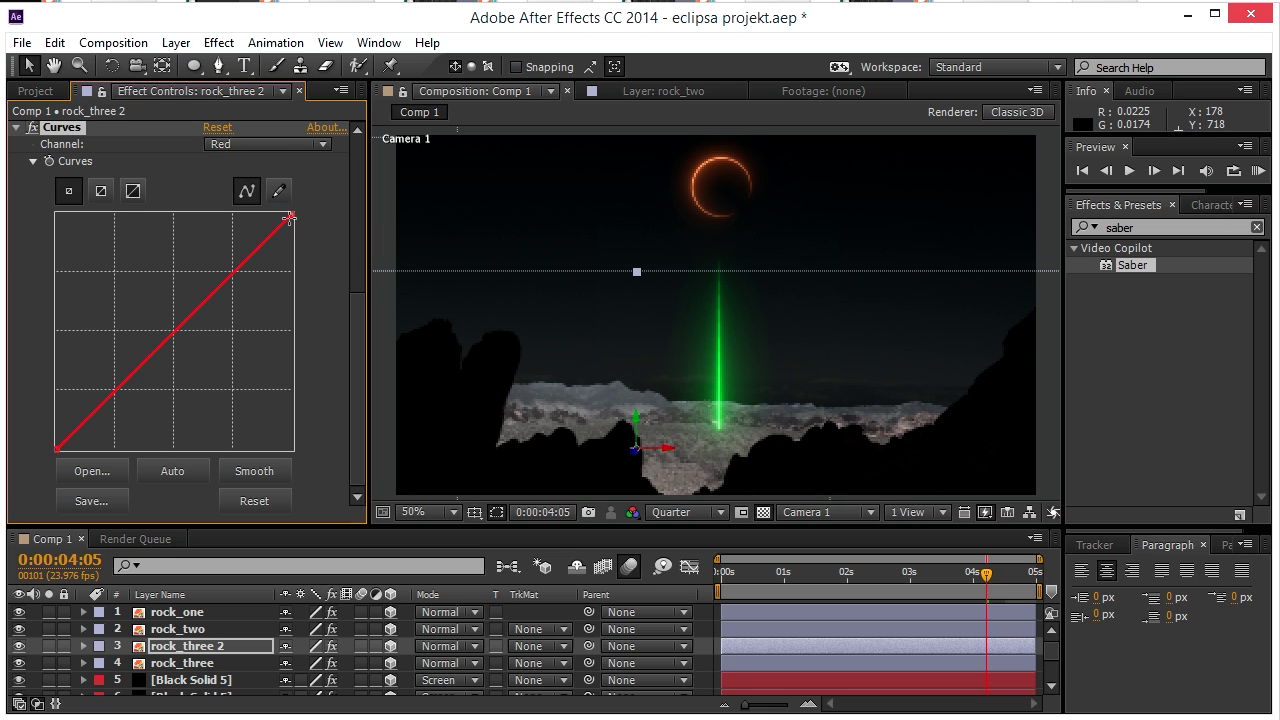
left_click_drag(292, 216, 298, 387)
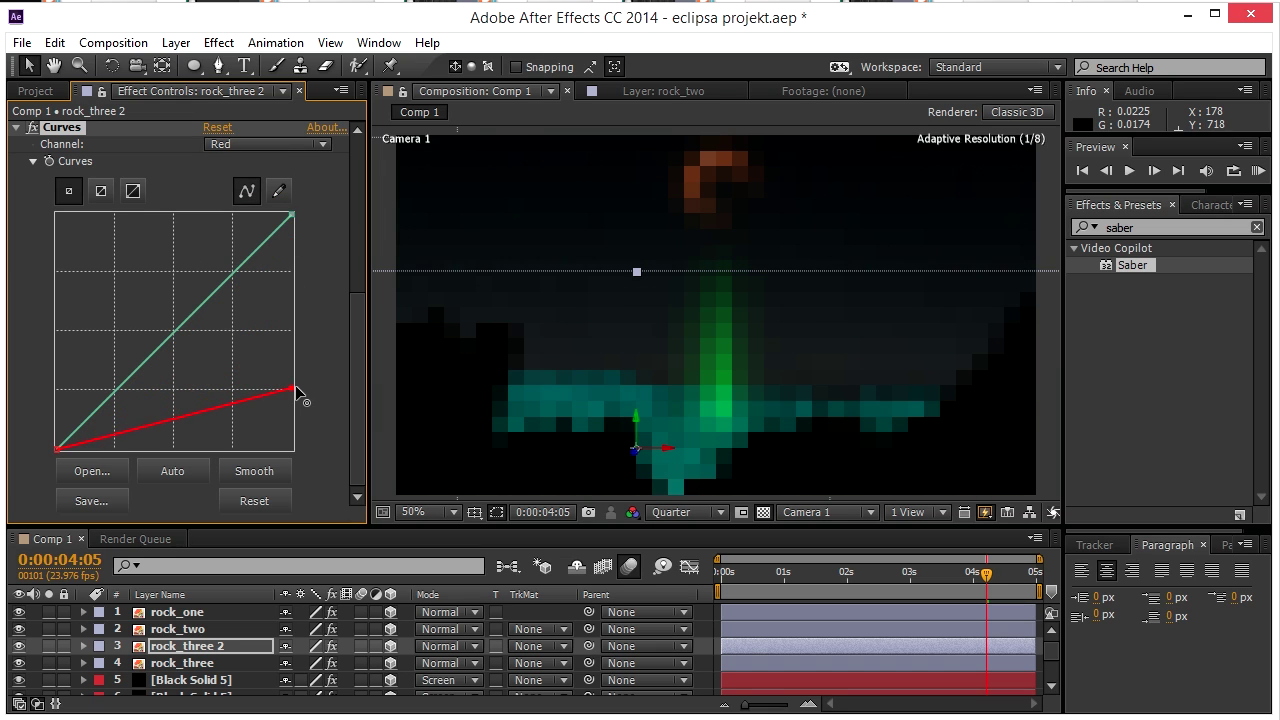
left_click(323, 148)
left_click(266, 232)
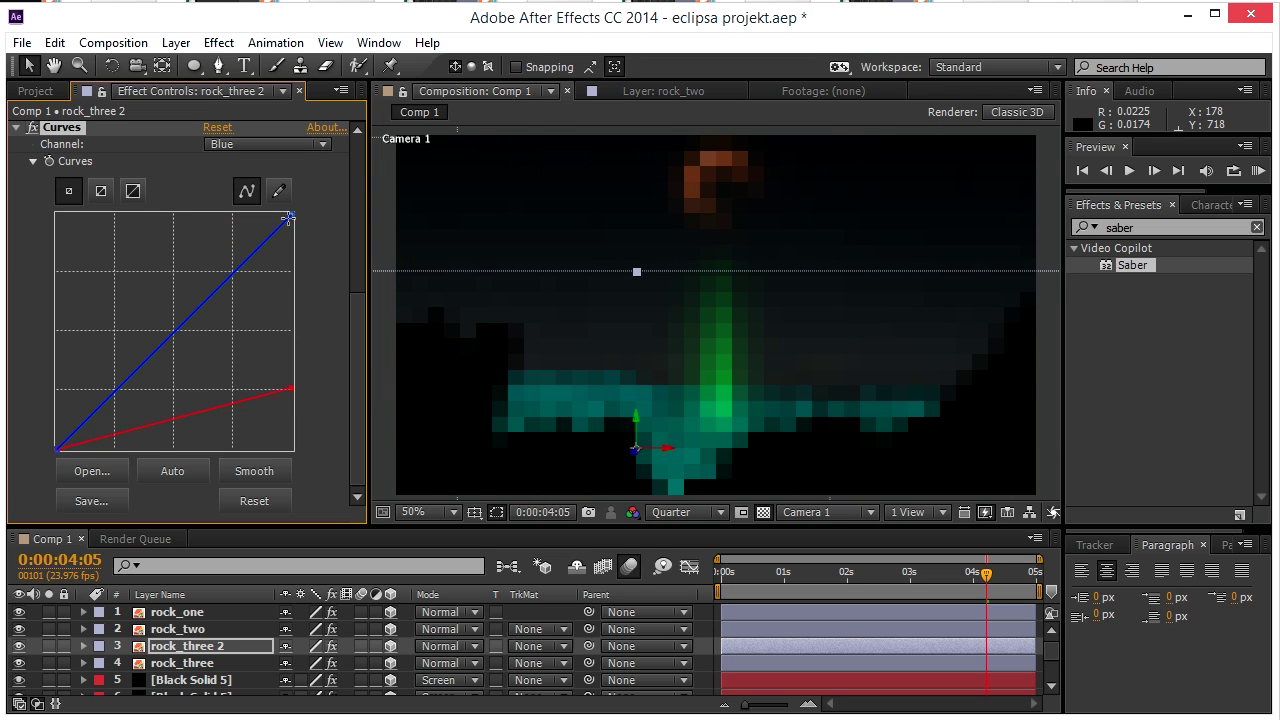
left_click_drag(288, 217, 301, 386)
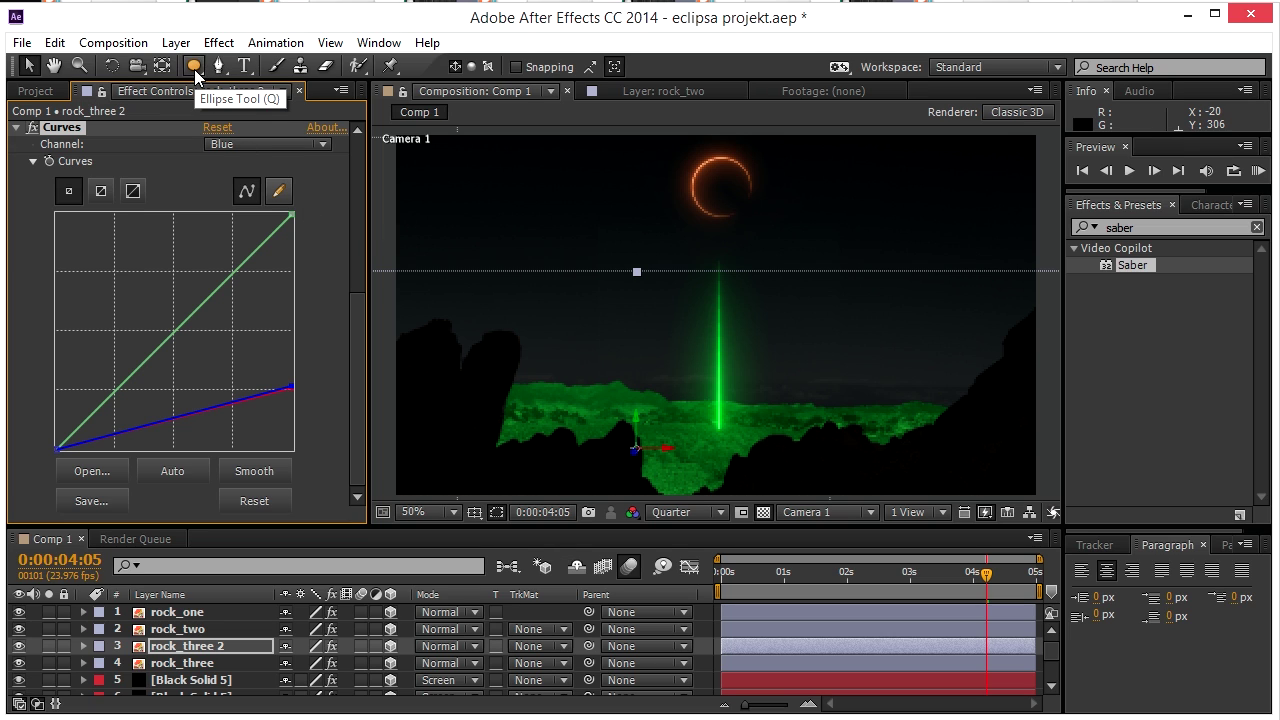
Draw an elliptical Mask 1 around the beam's base on rock_three 2, feathered to 230 px.
left_click_drag(192, 69, 257, 114)
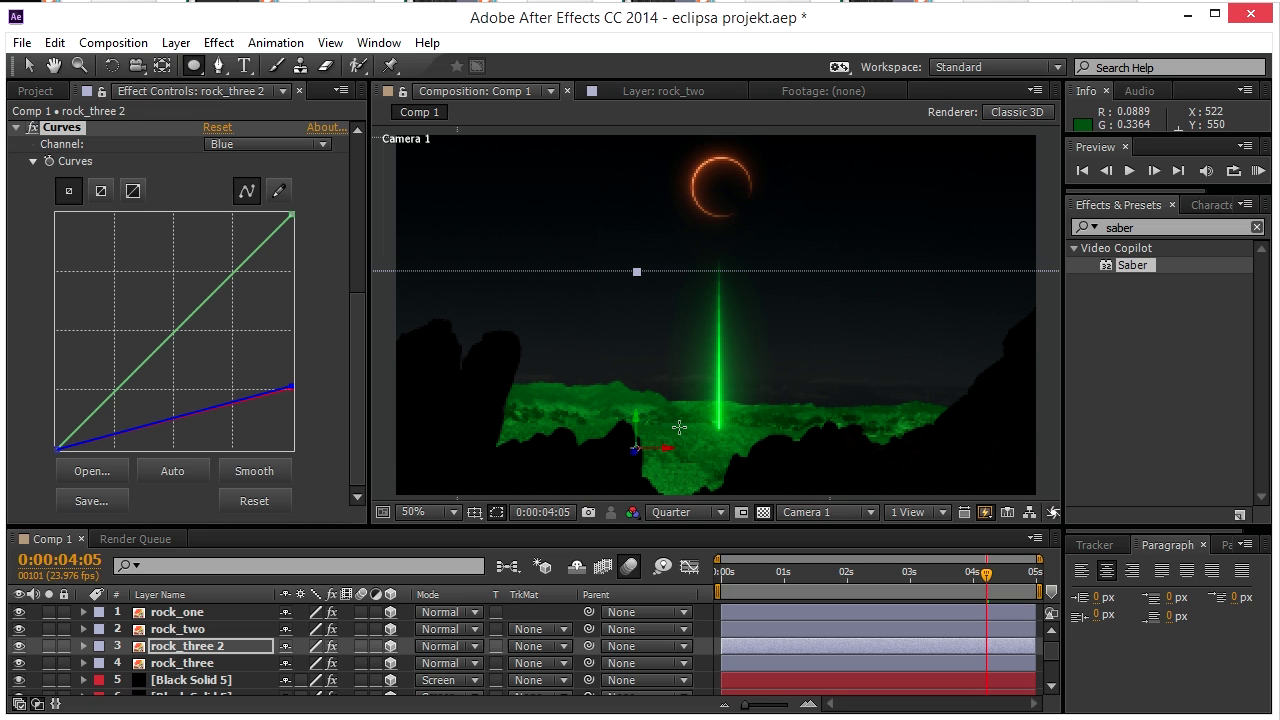
mouse_move(657, 410)
left_mouse_down()
mouse_move(726, 434)
mouse_move(792, 427)
mouse_move(784, 442)
left_mouse_up()
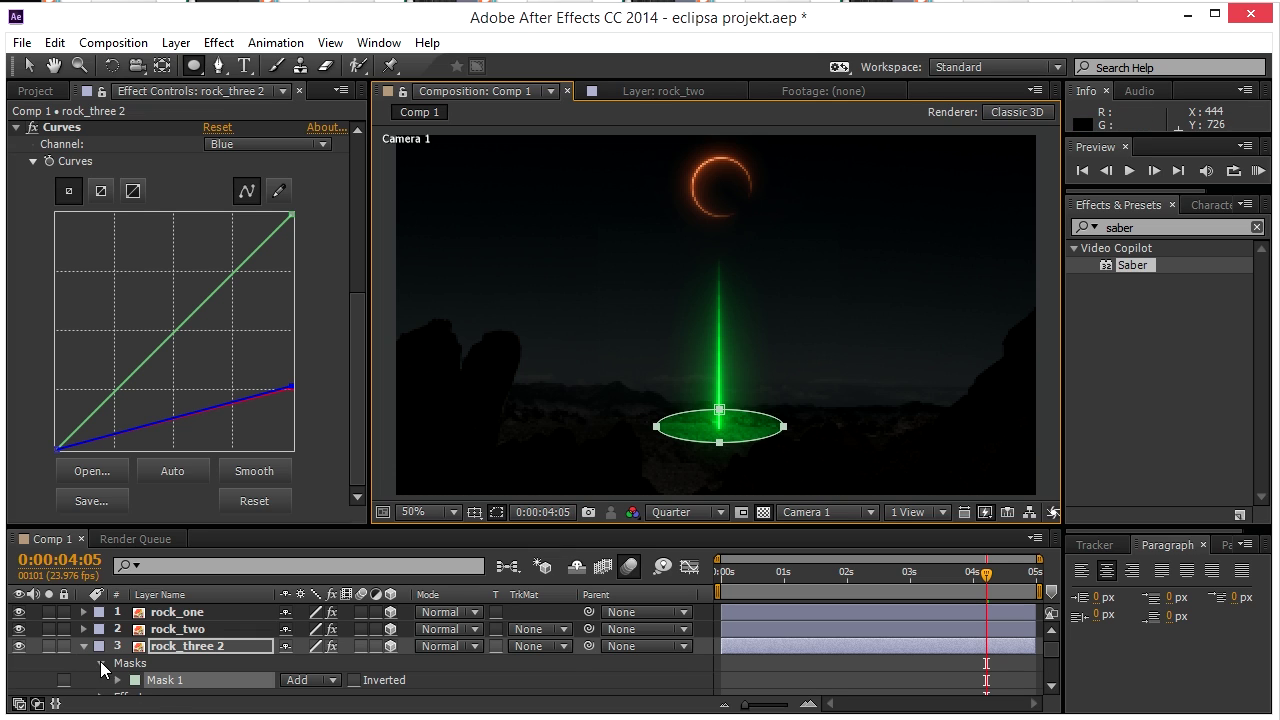
scroll(140, 670, "down", 1)
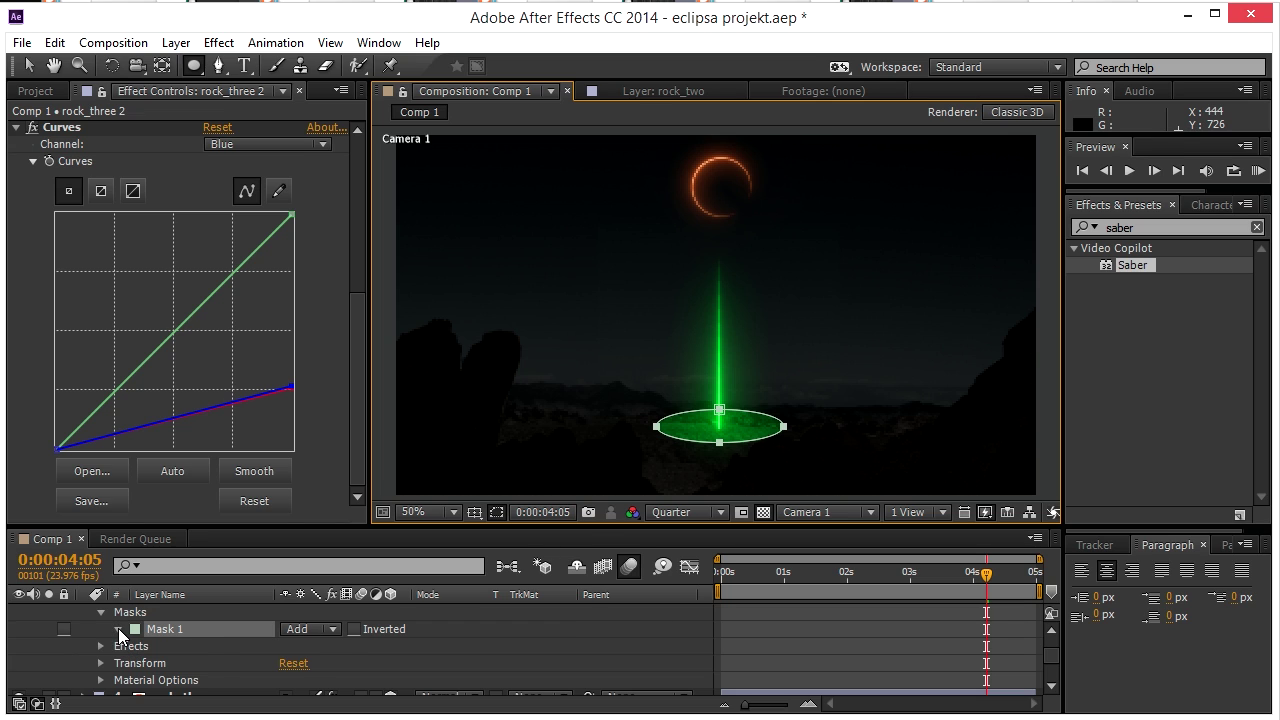
left_click(118, 628)
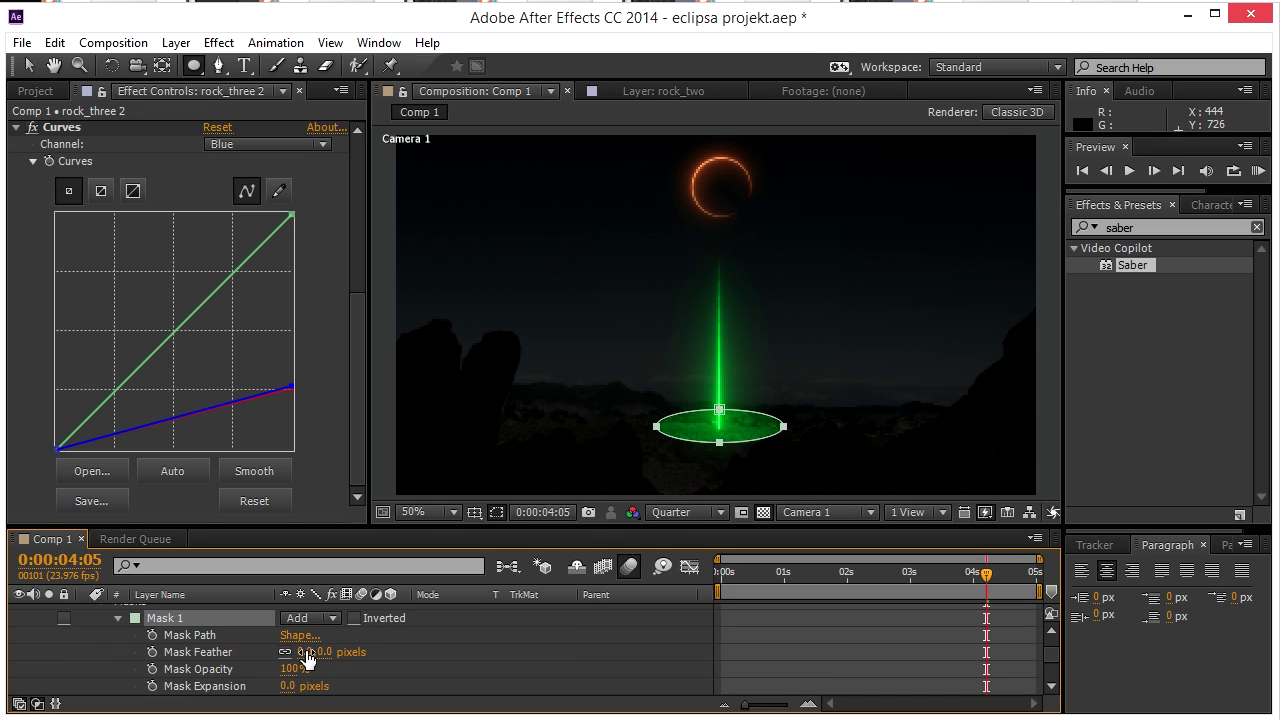
left_click_drag(308, 656, 532, 646)
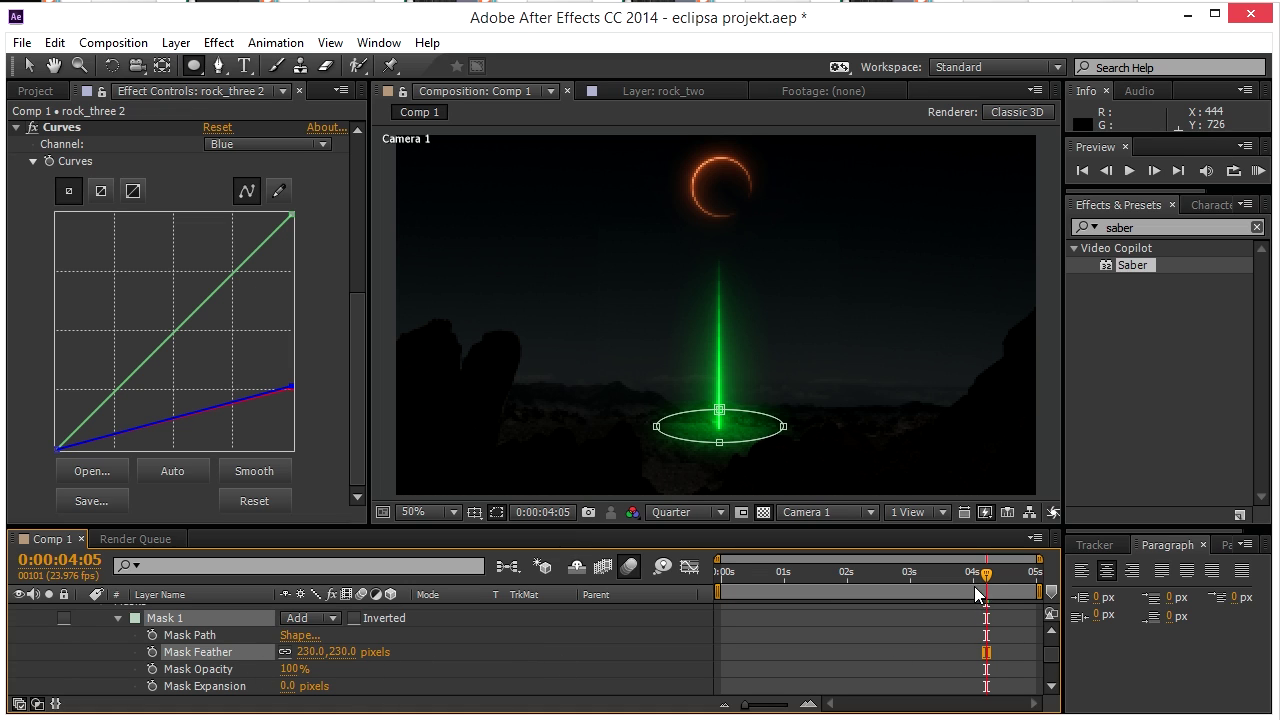
left_click_drag(978, 582, 976, 579)
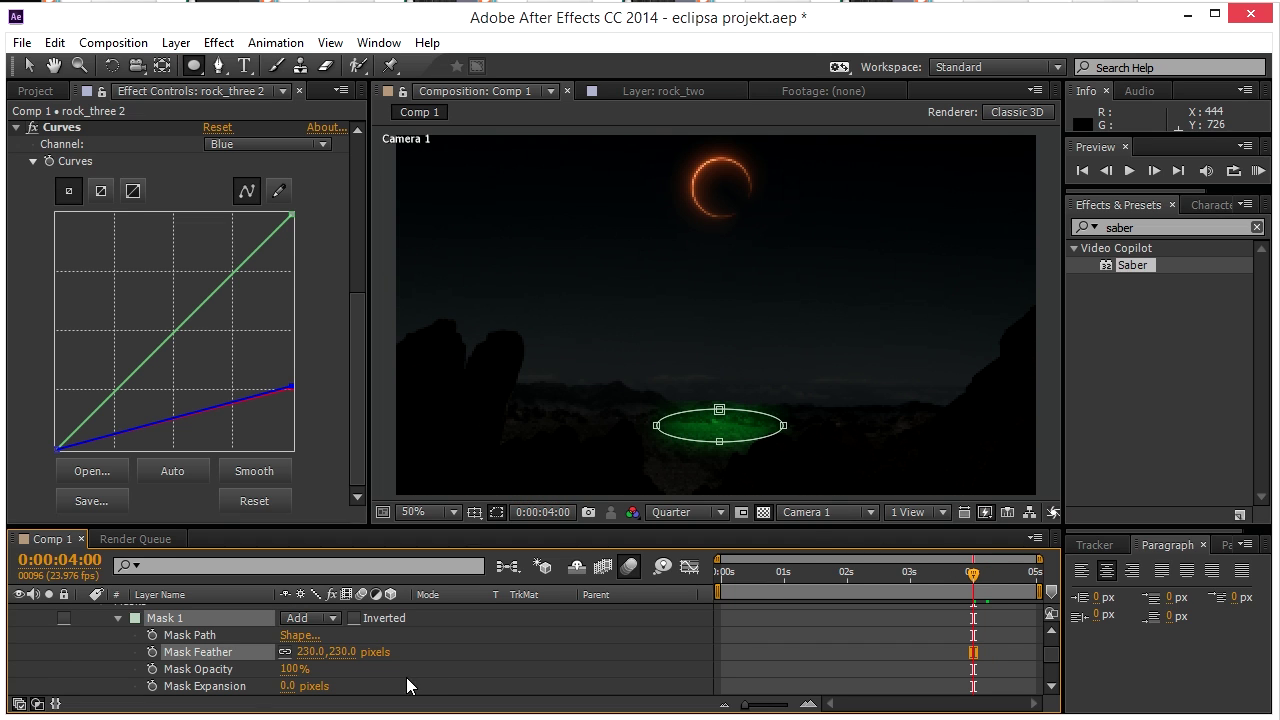
Keyframe Mask Expansion at -143 px at 4:00, then move to frame 4:04.
left_click(152, 688)
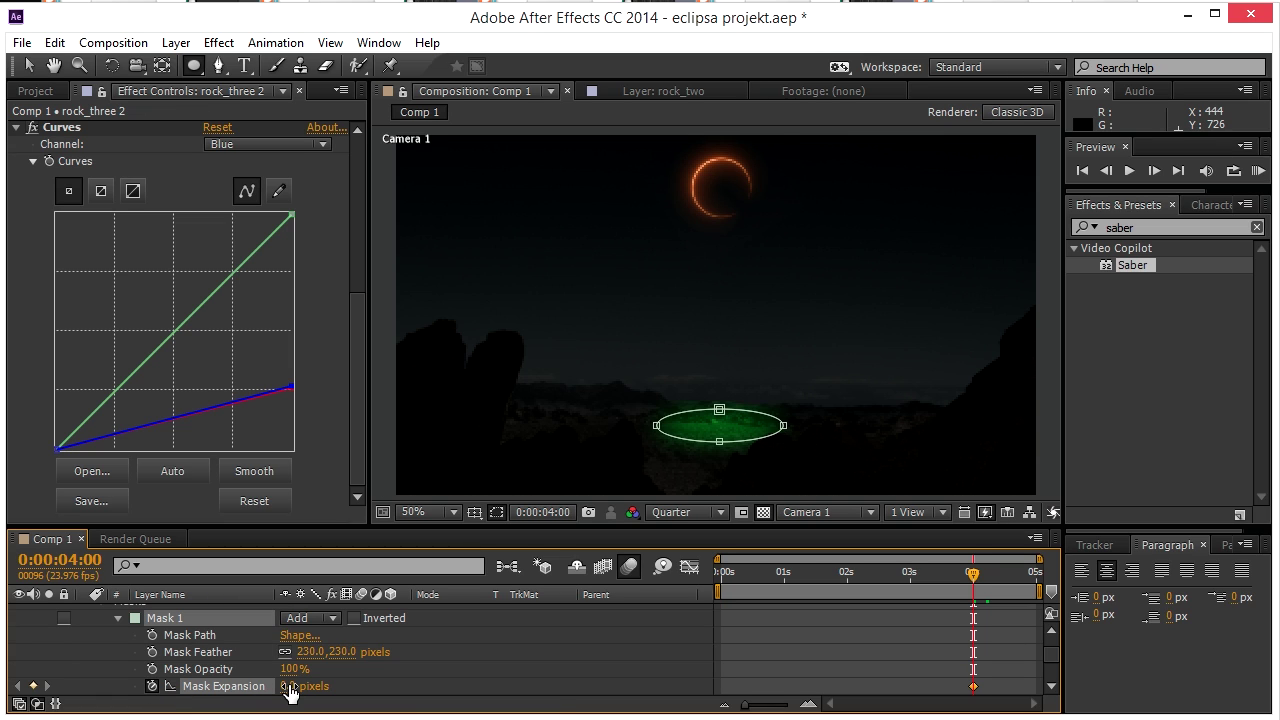
left_click_drag(290, 694, 155, 686)
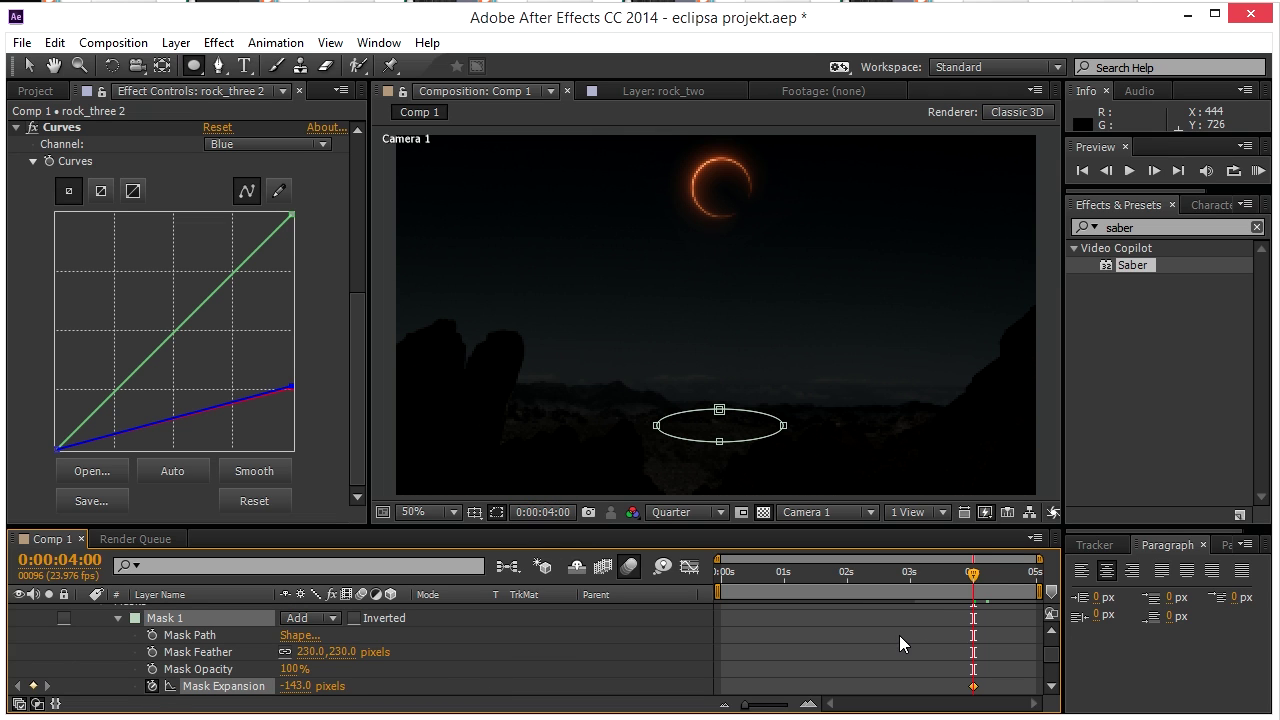
left_click(1155, 171)
left_click(1155, 171)
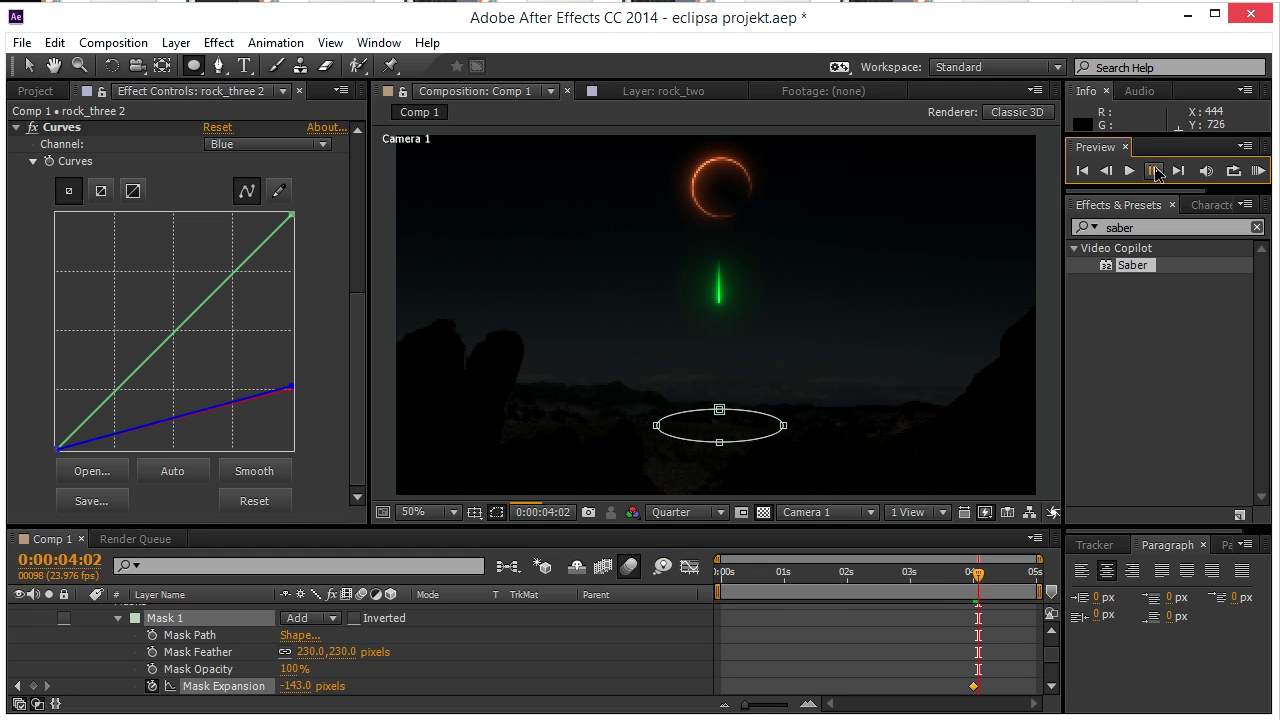
left_click(1155, 169)
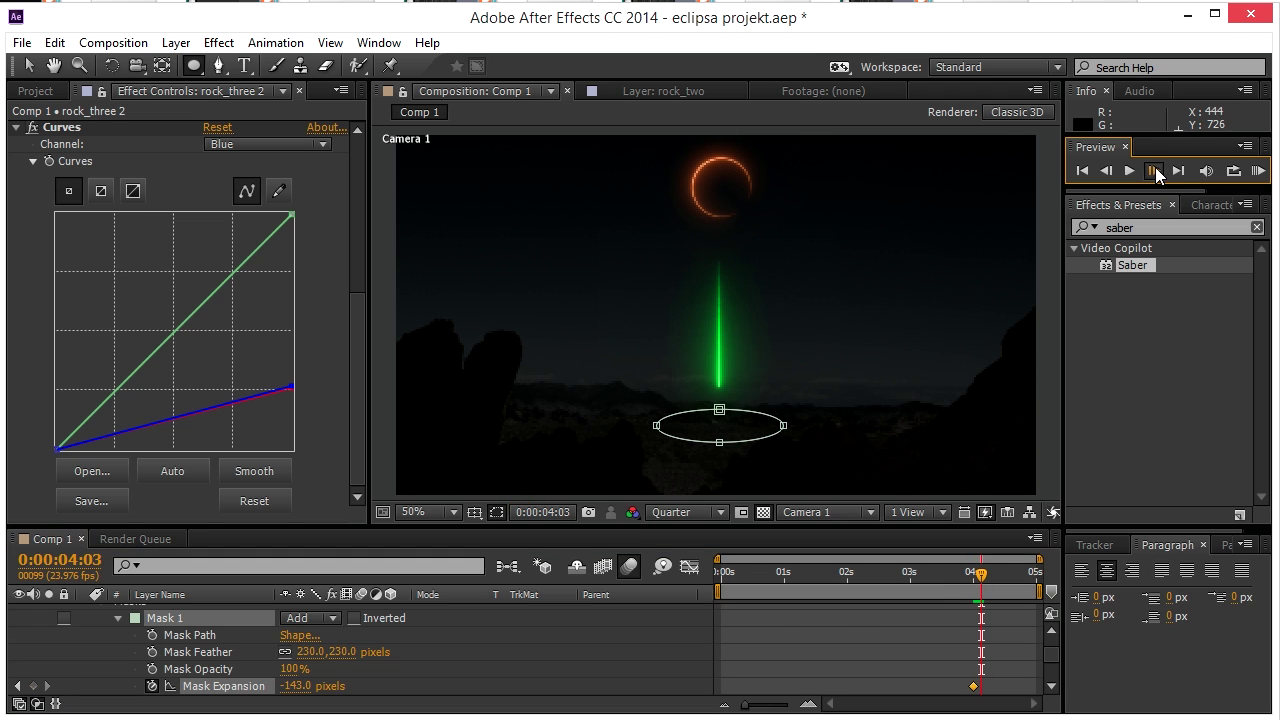
left_click(1155, 169)
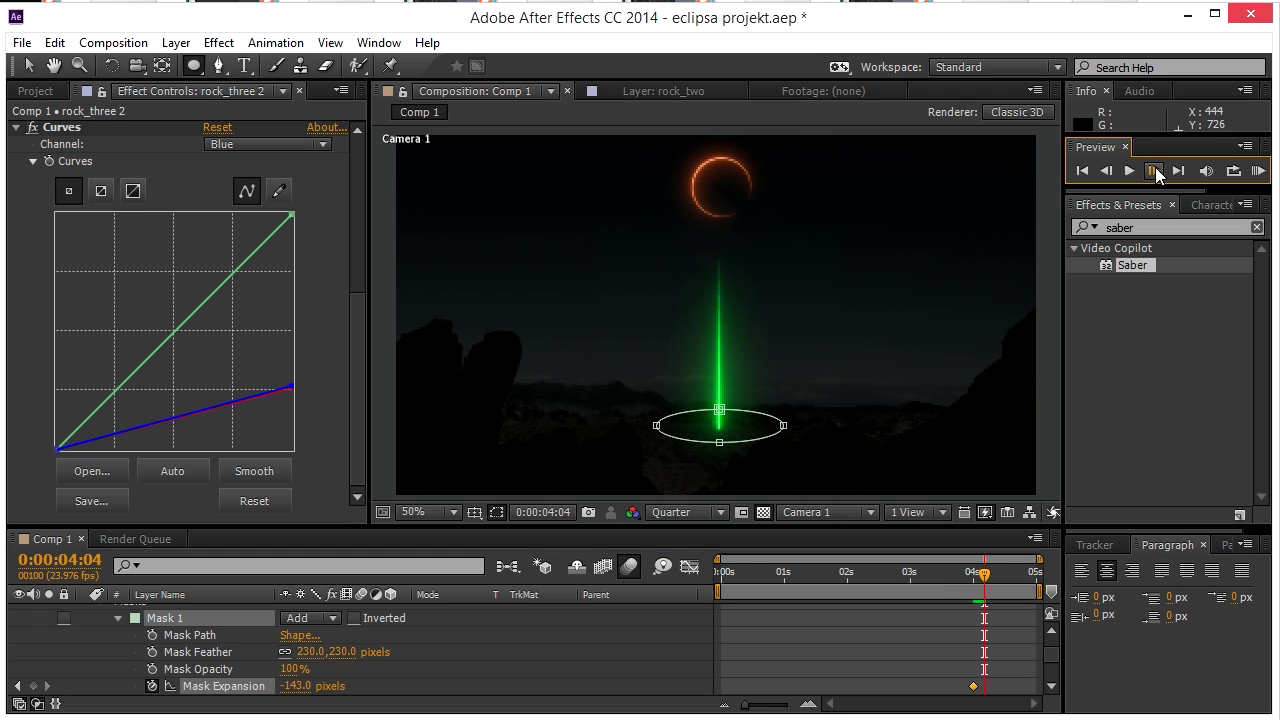
left_click(1155, 169)
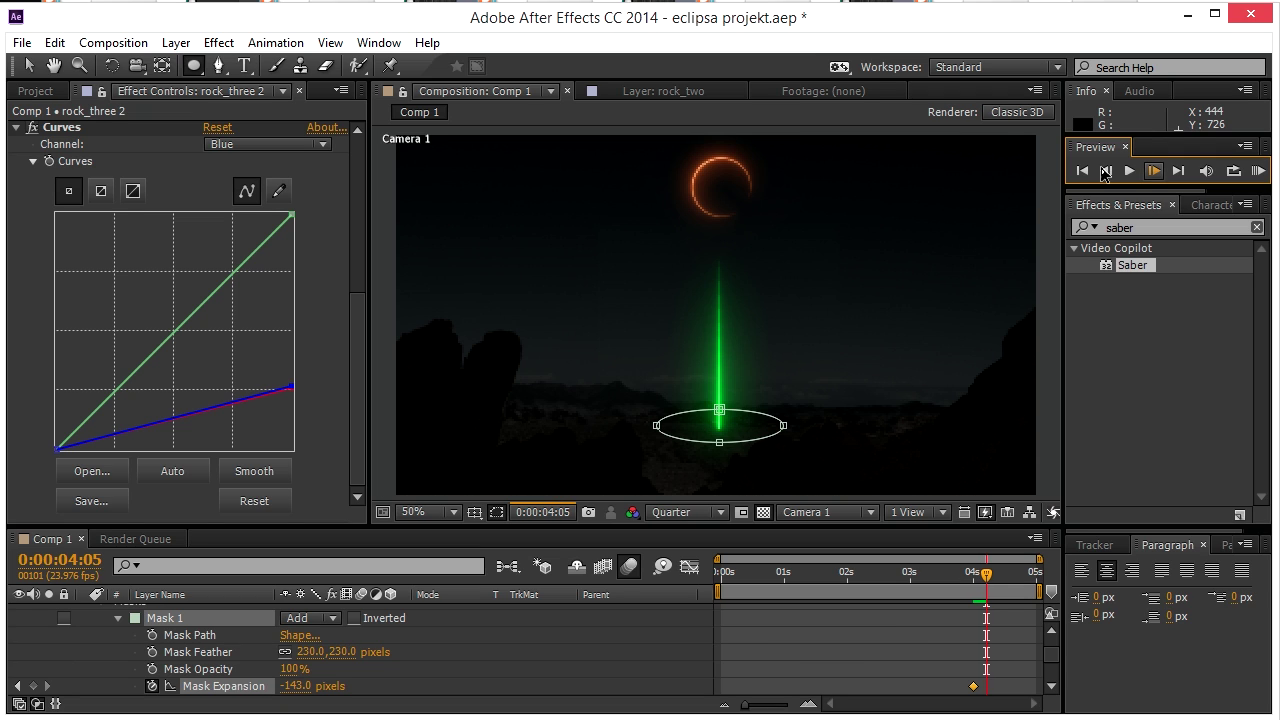
left_click(1105, 171)
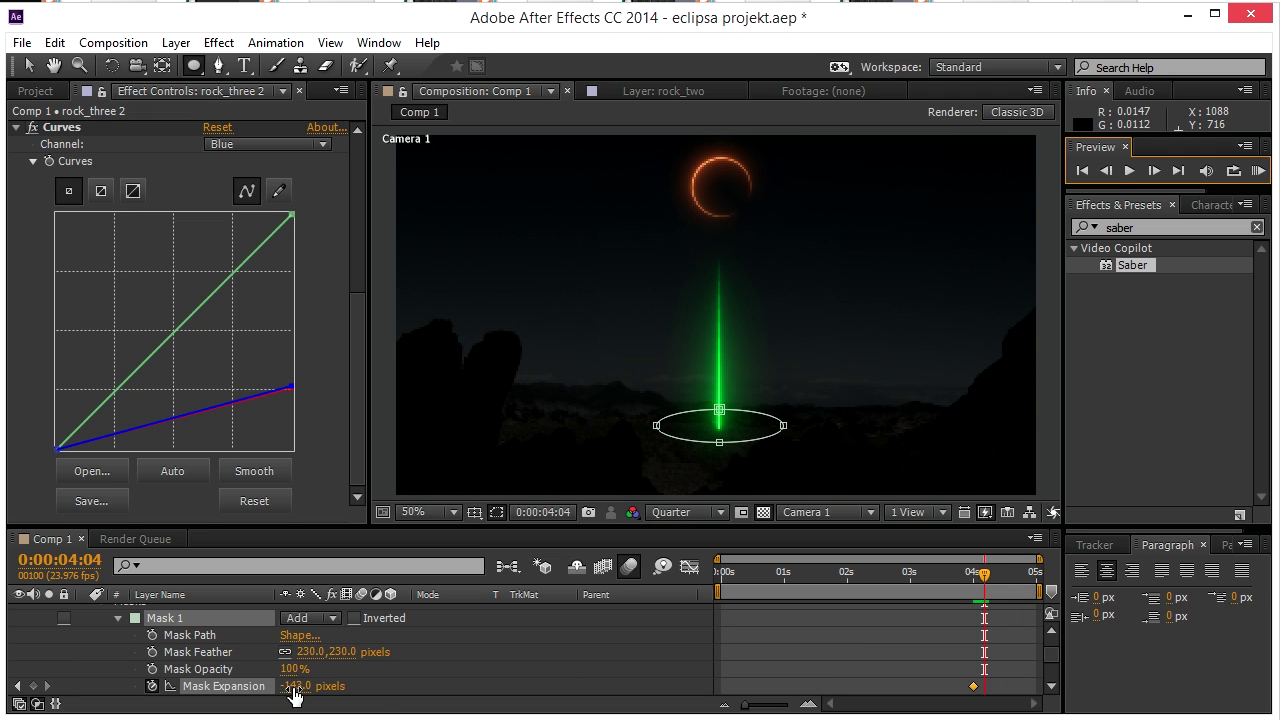
Keyframe Mask Expansion at 237 px and raise Mask Feather to 363 px.
left_click_drag(290, 687, 598, 650)
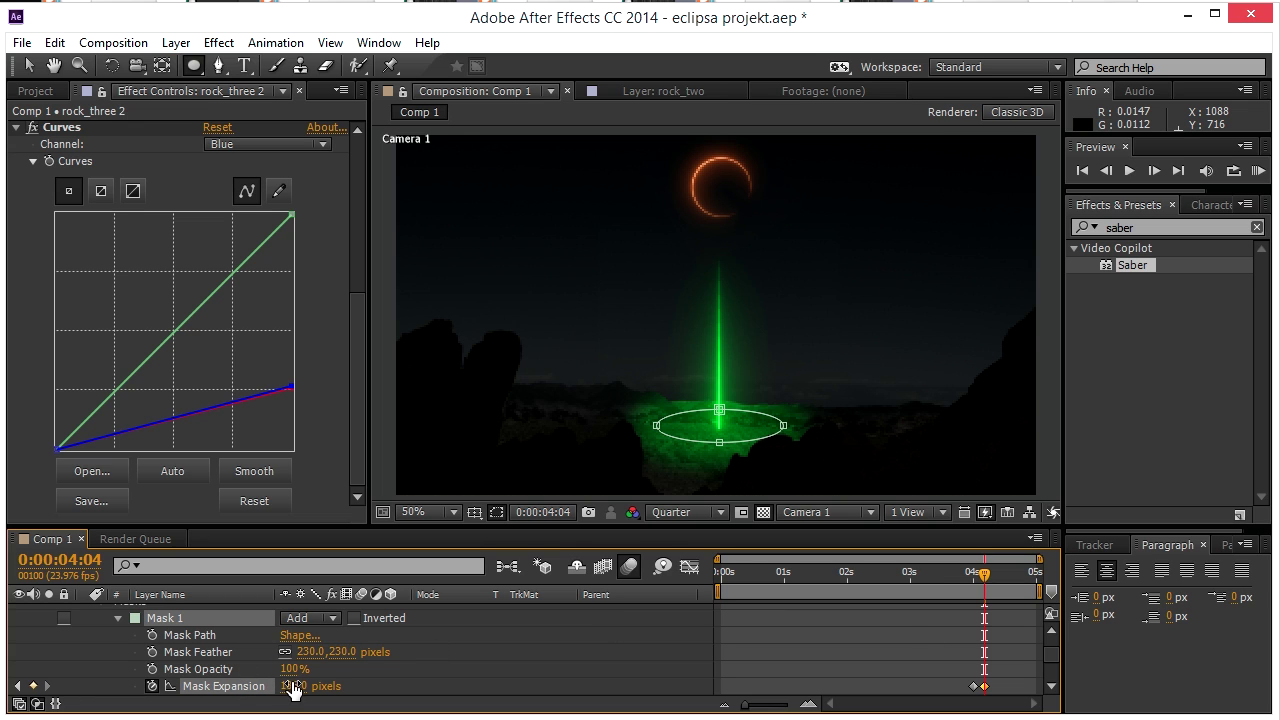
left_click_drag(290, 686, 342, 682)
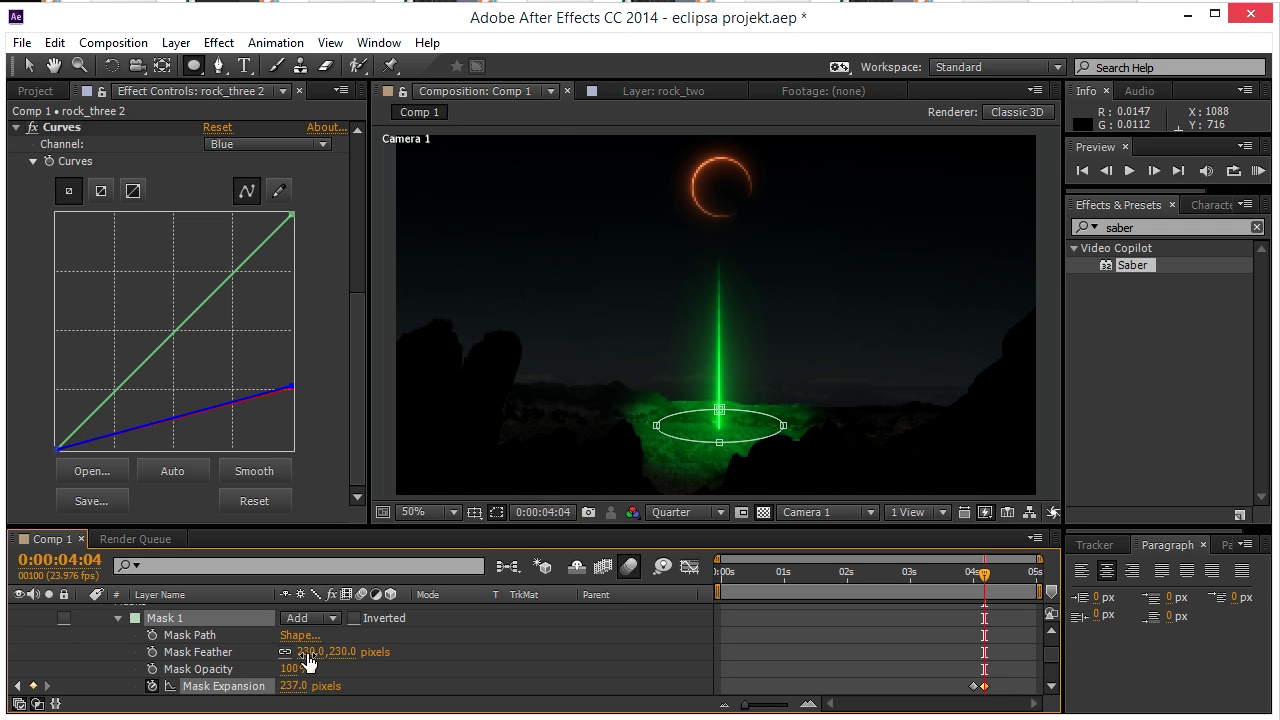
left_click_drag(304, 652, 434, 645)
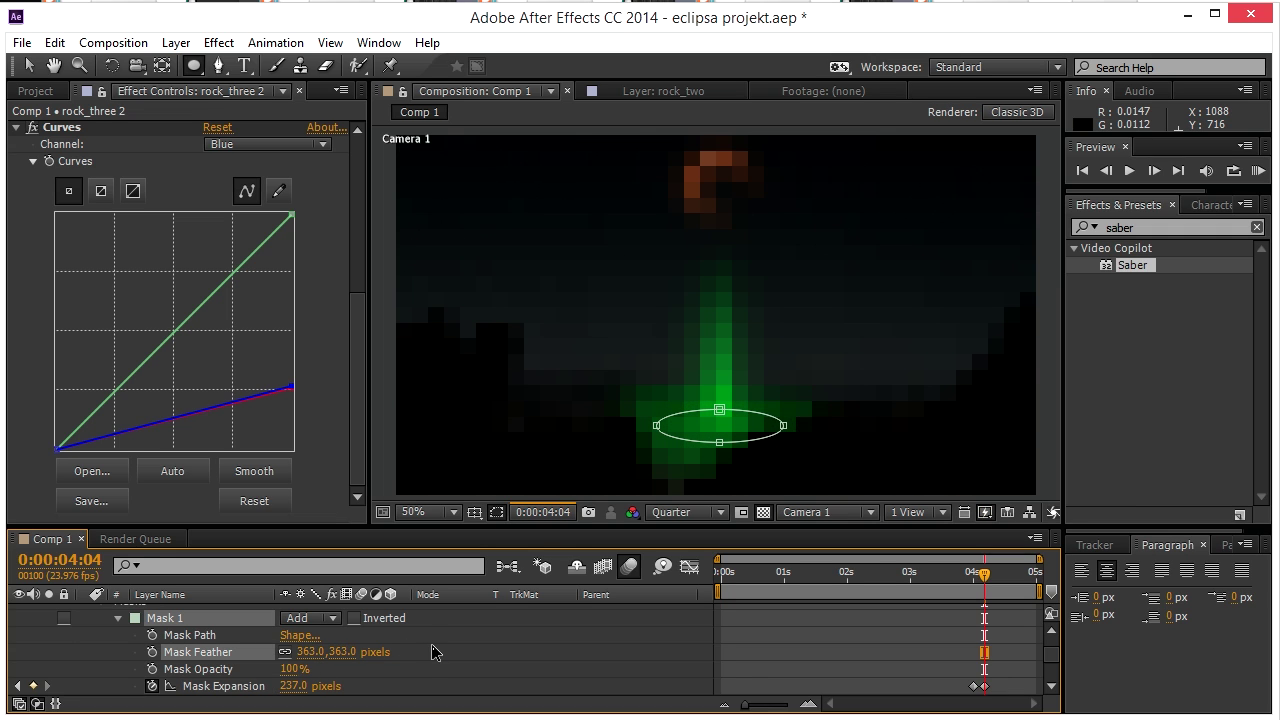